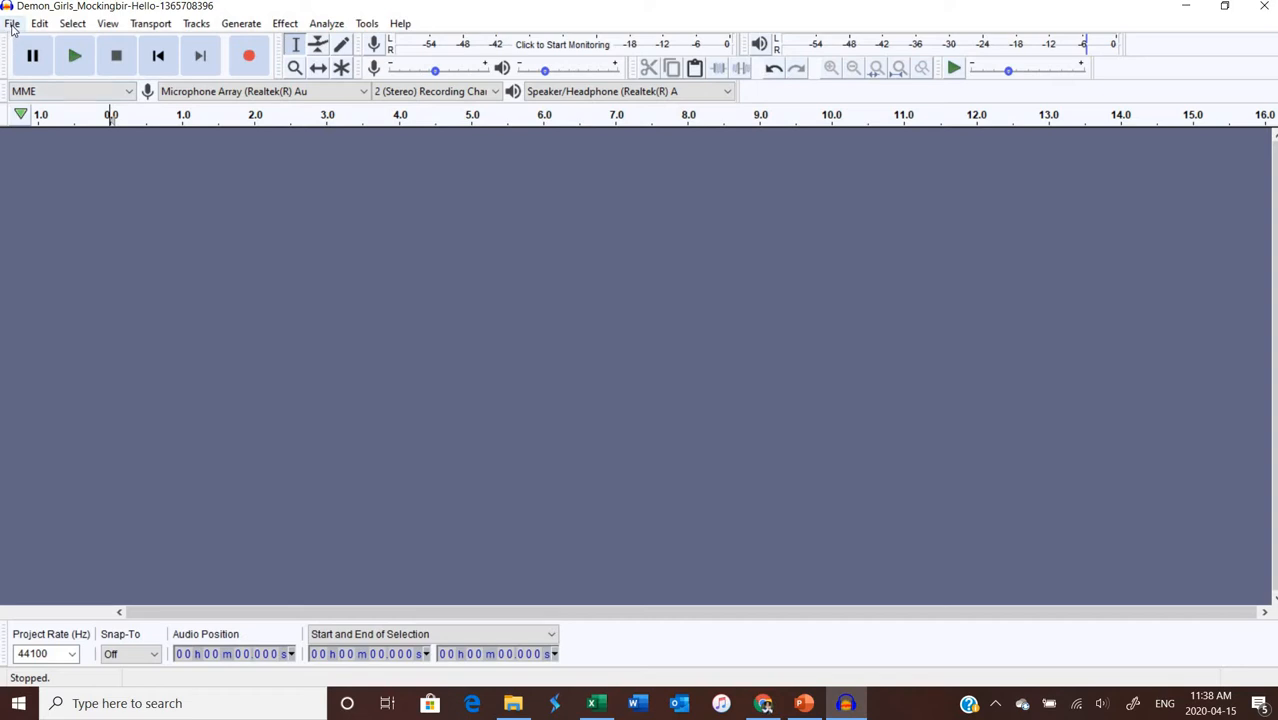
Import the wind WAV sound from the Downloads folder, making a copy of the file before editing.
{"action": "left_click", "coordinate": [12, 24]}
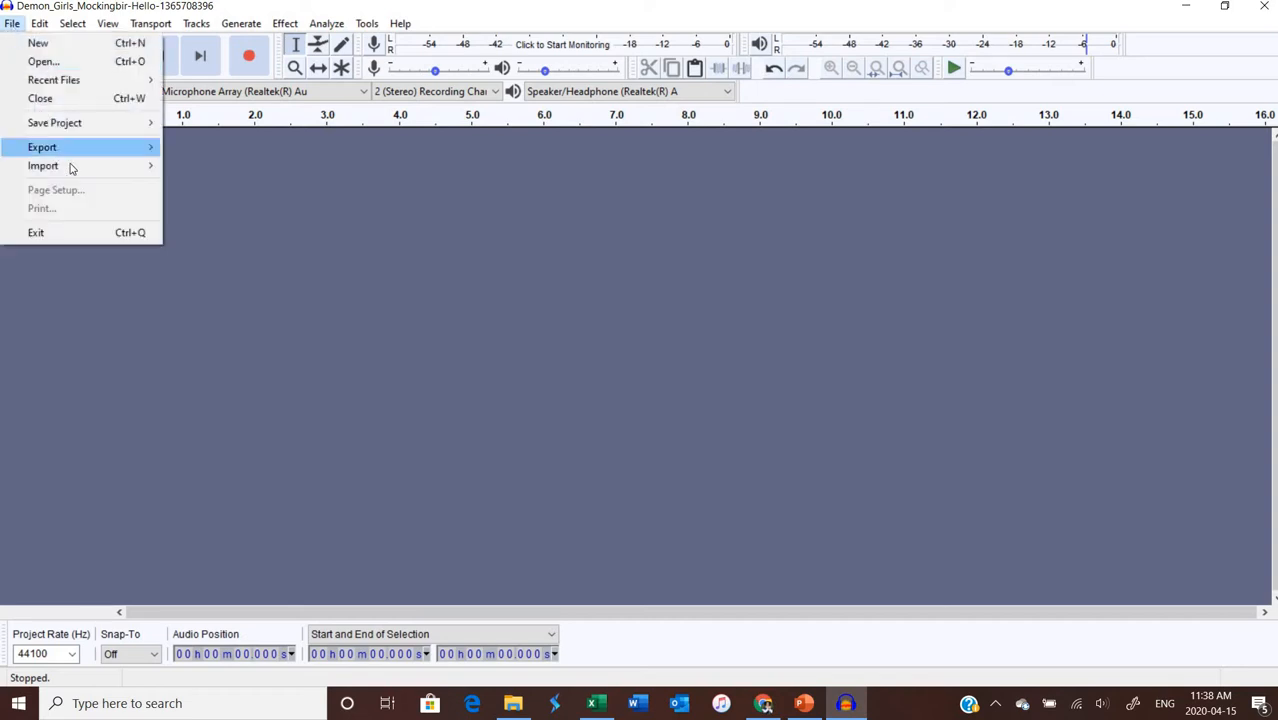
{"action": "mouse_move", "coordinate": [71, 168]}
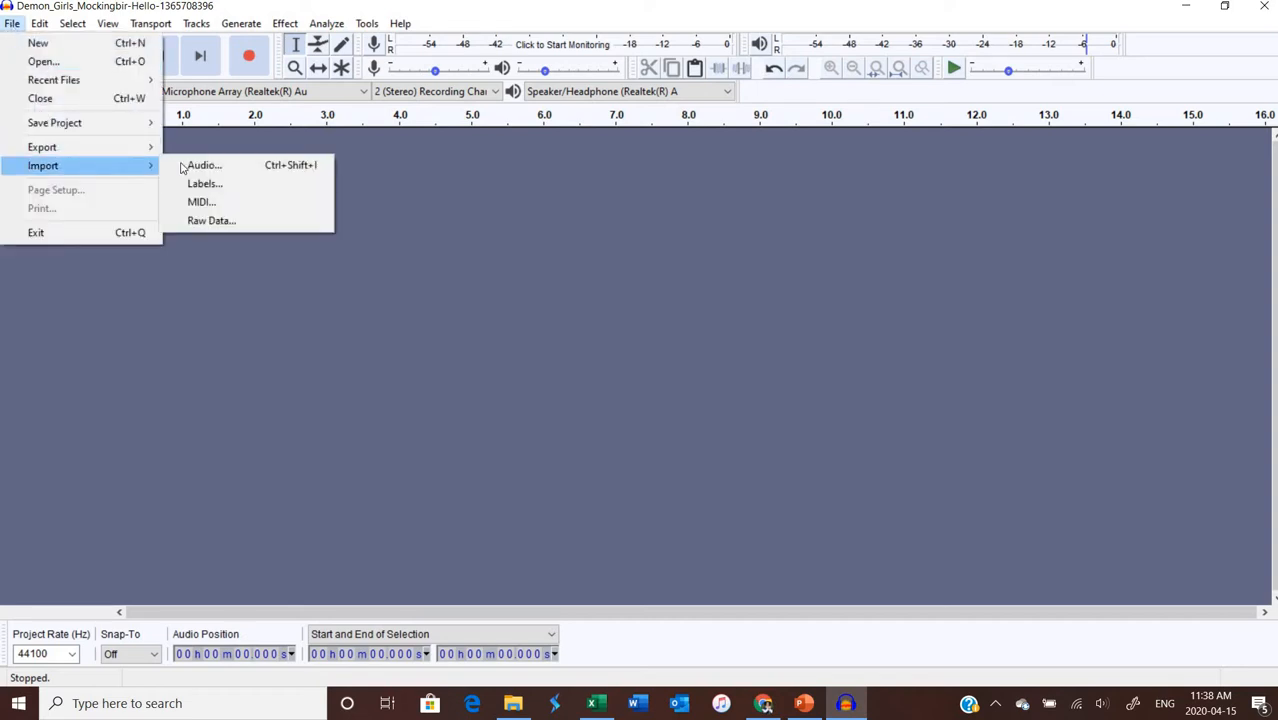
{"action": "left_click", "coordinate": [182, 167]}
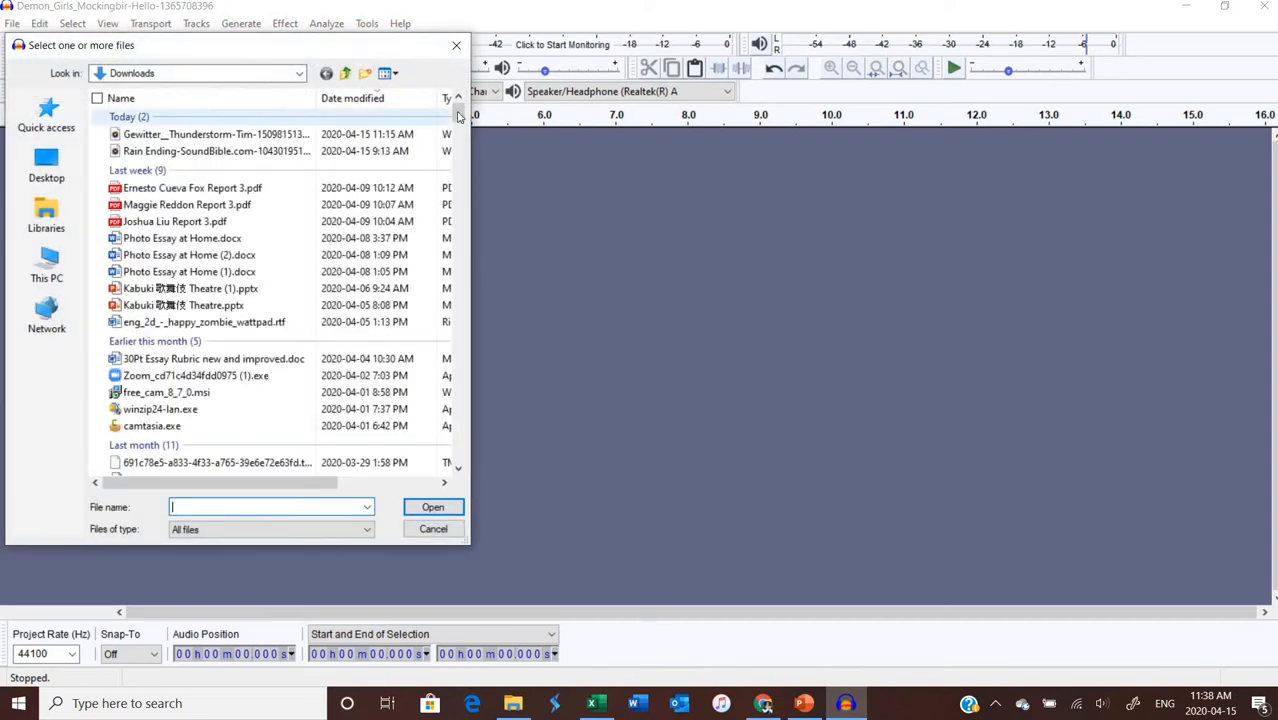
{"action": "left_click_drag", "start_coordinate": [460, 138], "coordinate": [457, 198]}
{"action": "left_click", "coordinate": [240, 300]}
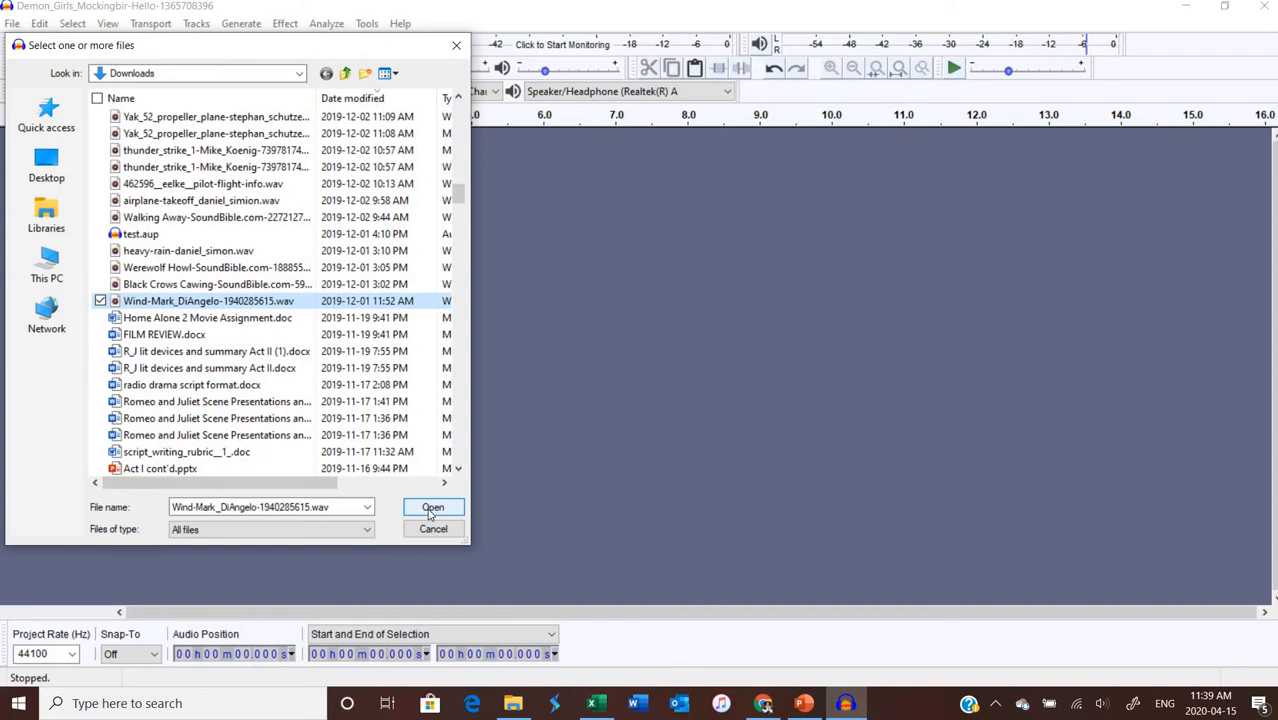
{"action": "left_click", "coordinate": [431, 510]}
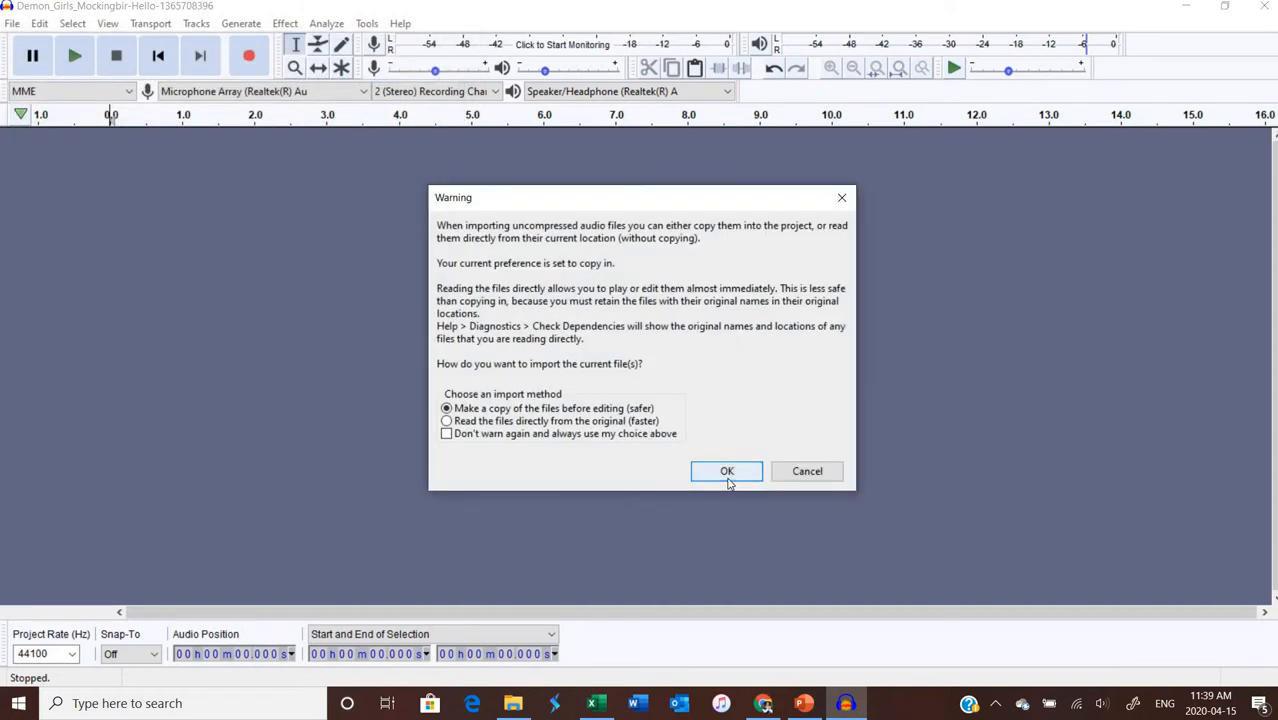
{"action": "left_click", "coordinate": [727, 472]}
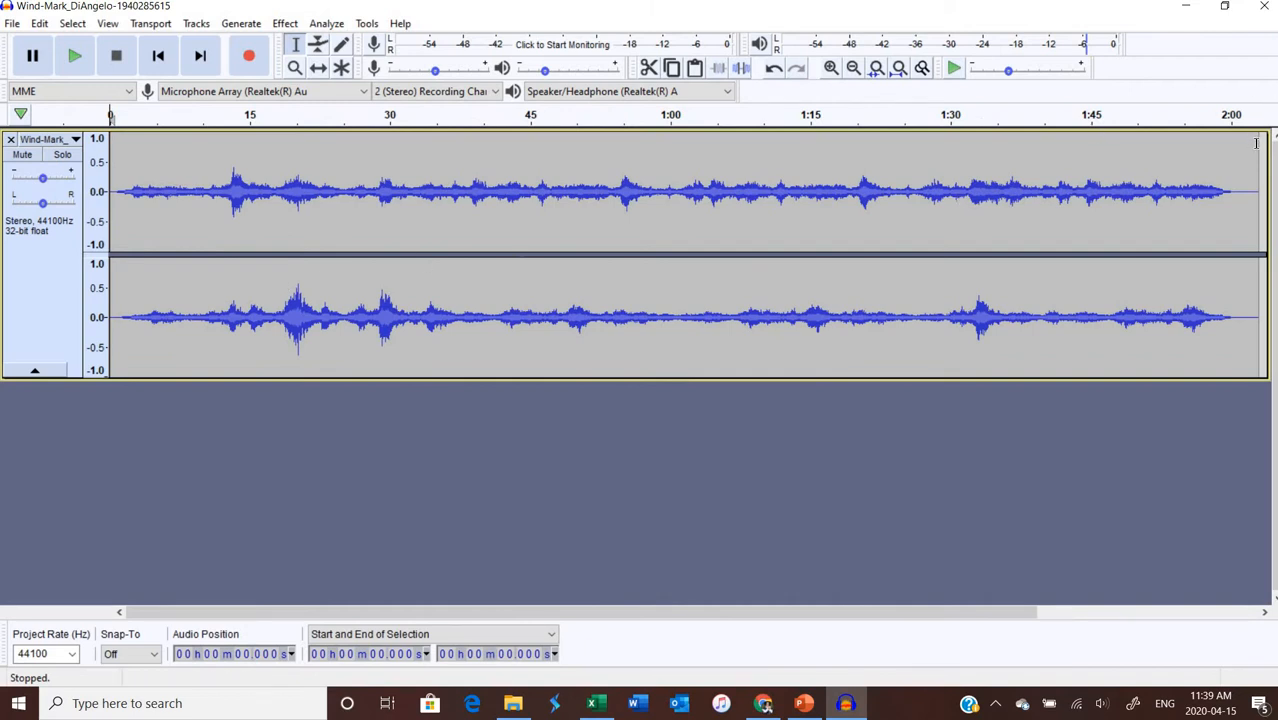
Play the wind track from near its beginning and stop playback after about 12 seconds.
{"action": "left_click", "coordinate": [112, 145]}
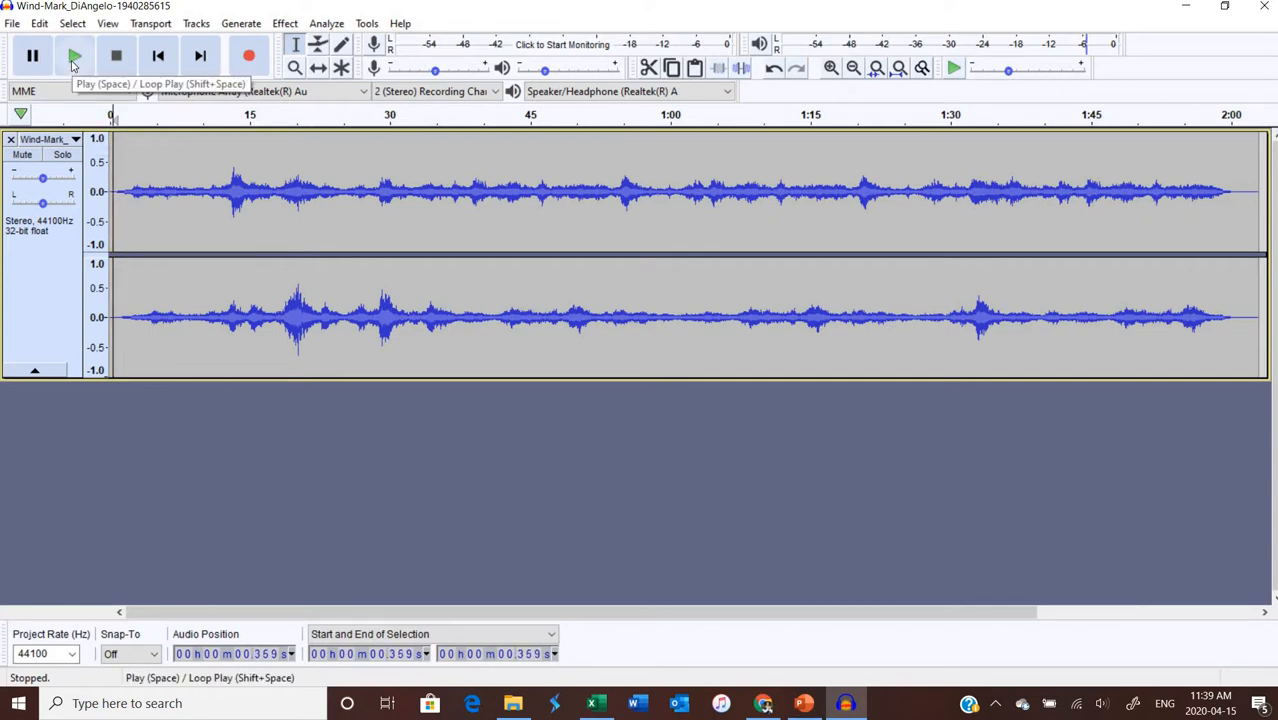
{"action": "left_click", "coordinate": [73, 60]}
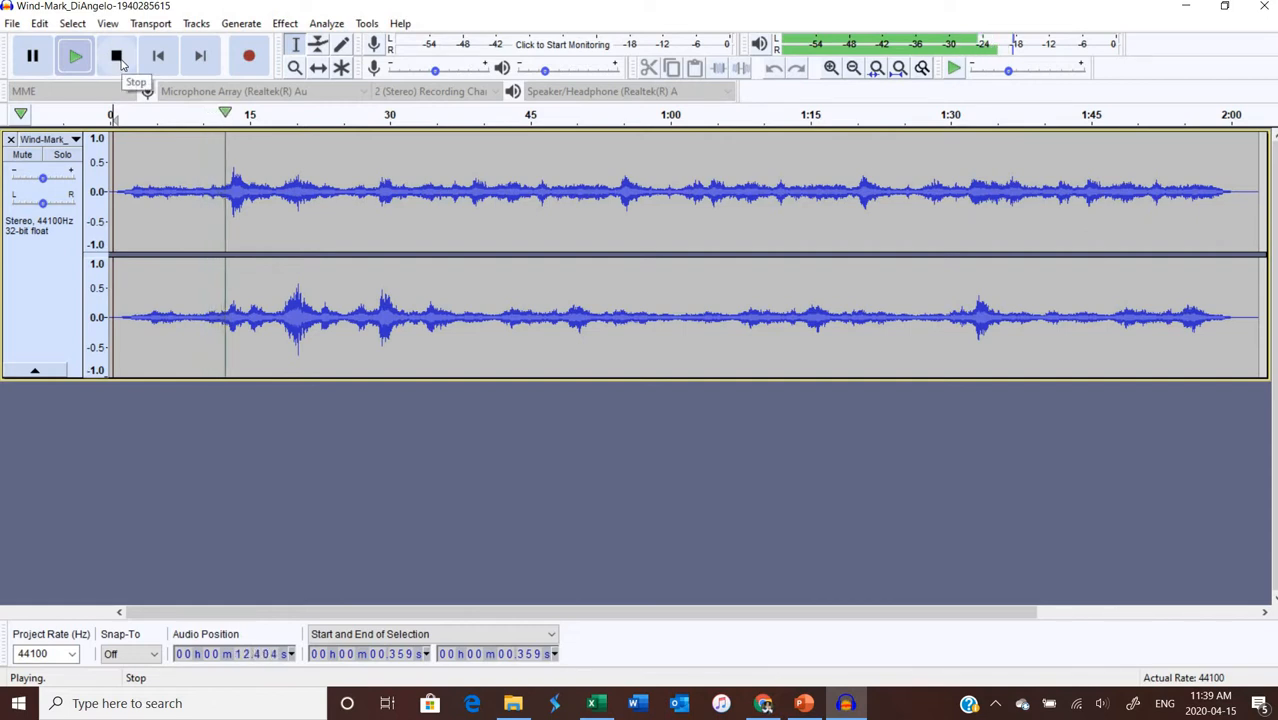
{"action": "left_click", "coordinate": [118, 58]}
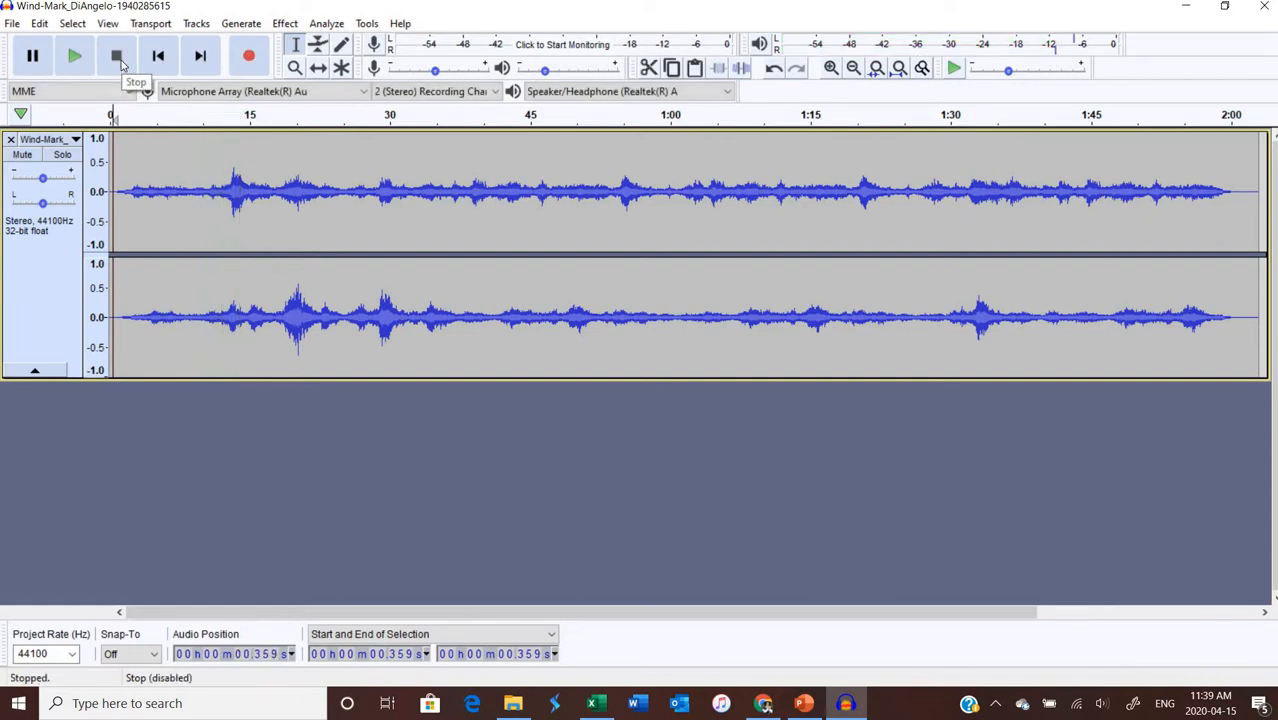
Import the Black Crows Cawing WAV sound from the Downloads folder as a second track, accepting the import method.
{"action": "left_click", "coordinate": [12, 24]}
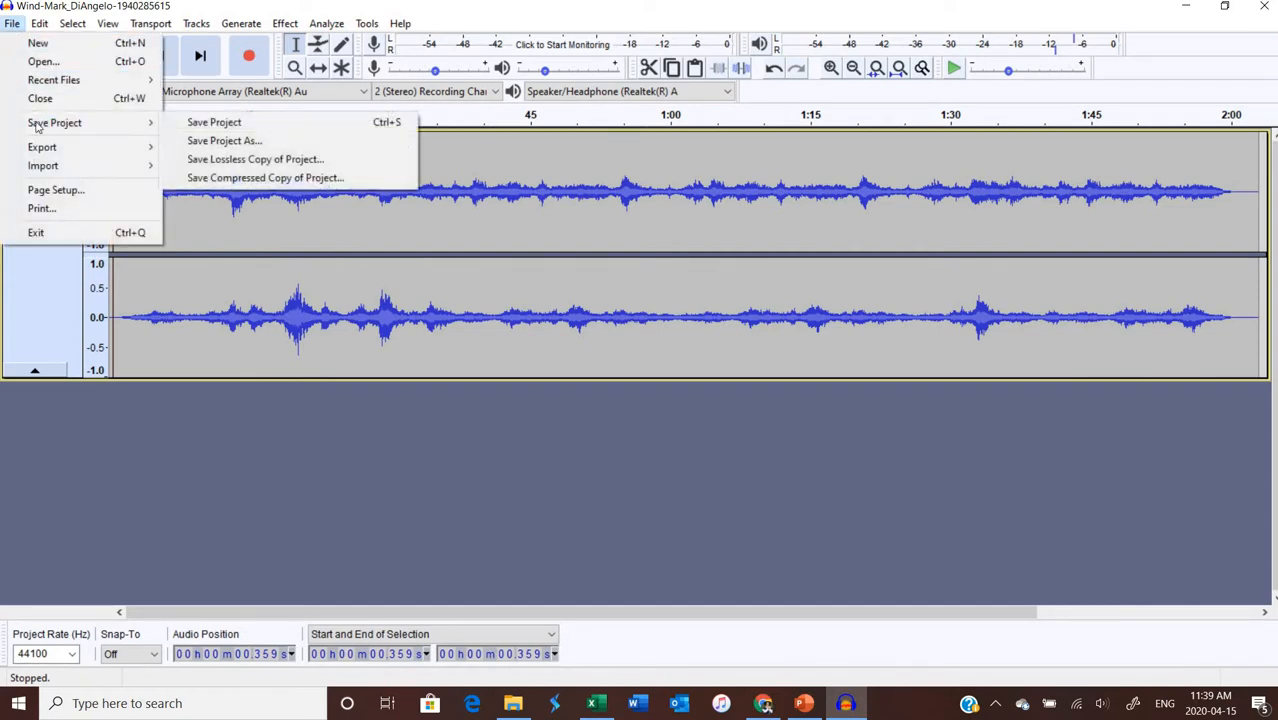
{"action": "mouse_move", "coordinate": [143, 168]}
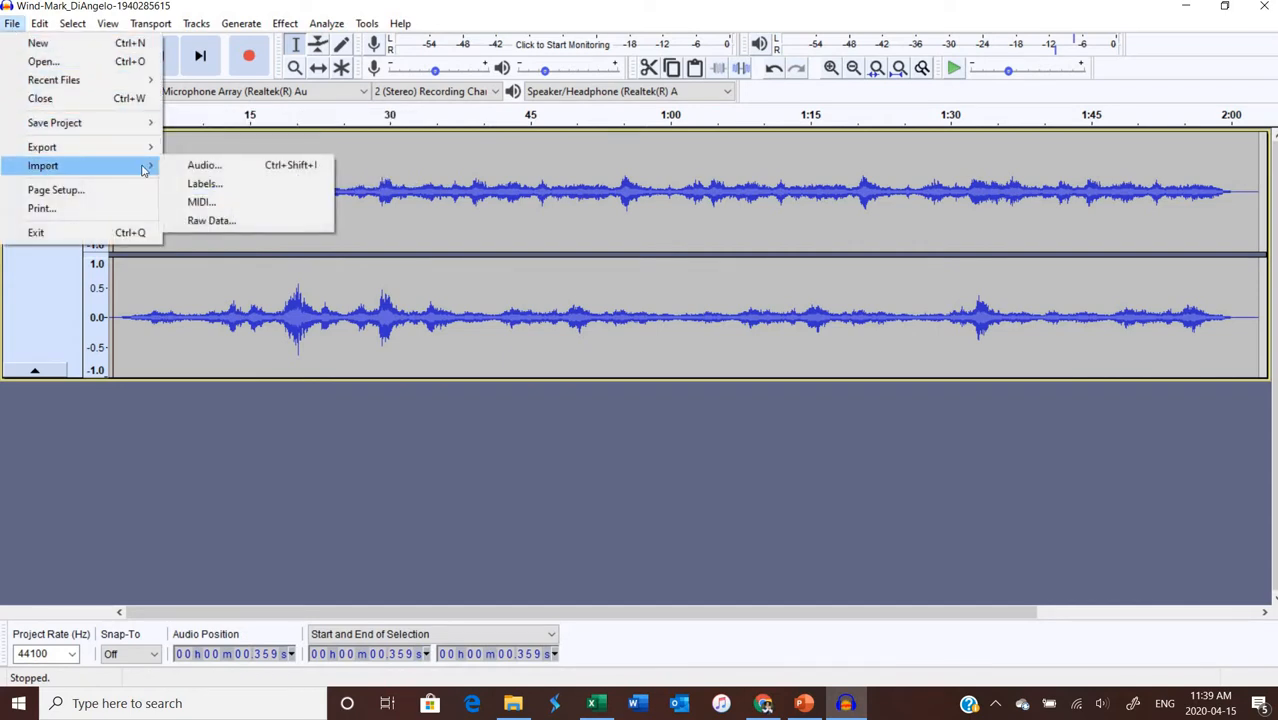
{"action": "left_click", "coordinate": [192, 166]}
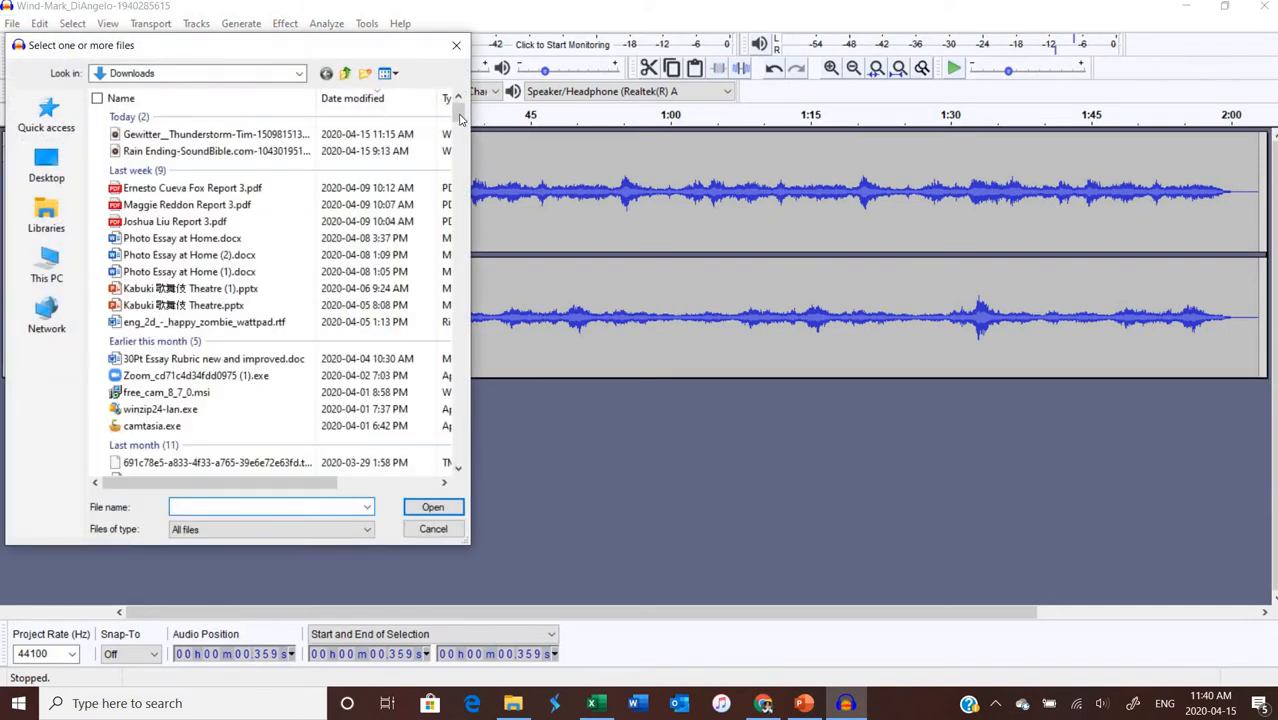
{"action": "scroll", "coordinate": [460, 140], "scroll_direction": "down", "scroll_amount": 2}
{"action": "left_click_drag", "start_coordinate": [460, 140], "coordinate": [462, 202]}
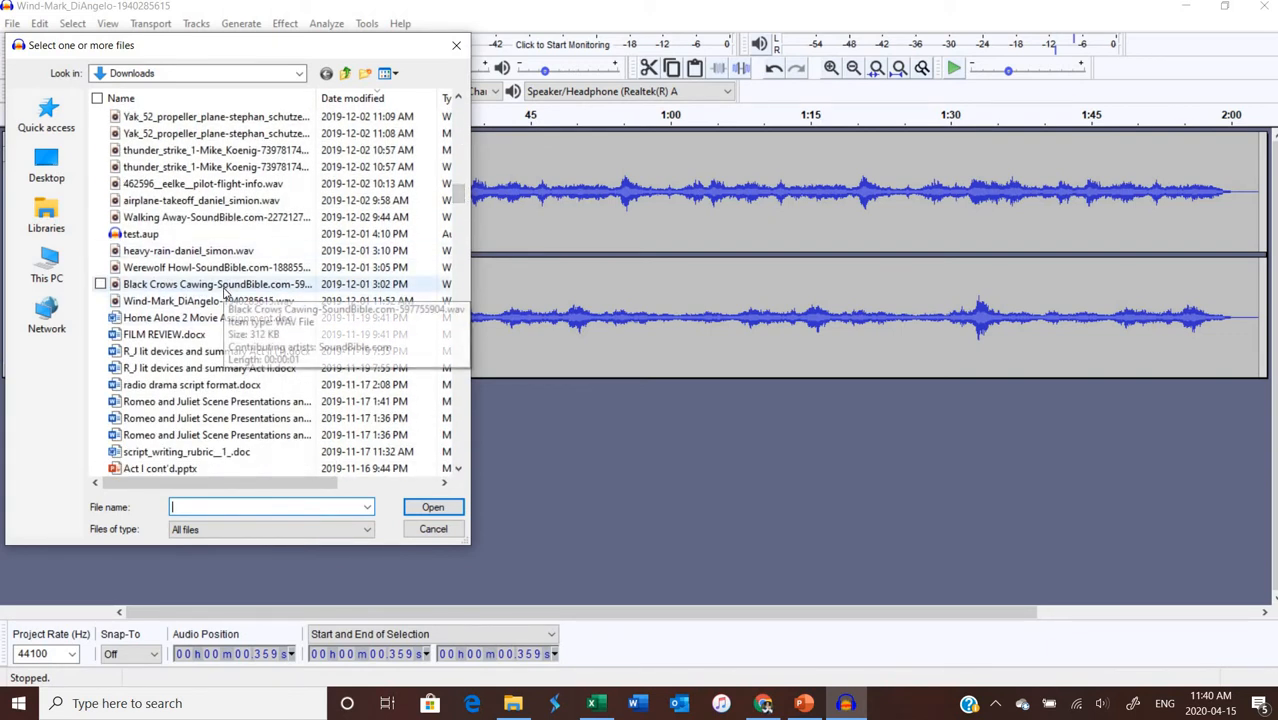
{"action": "left_click", "coordinate": [227, 290]}
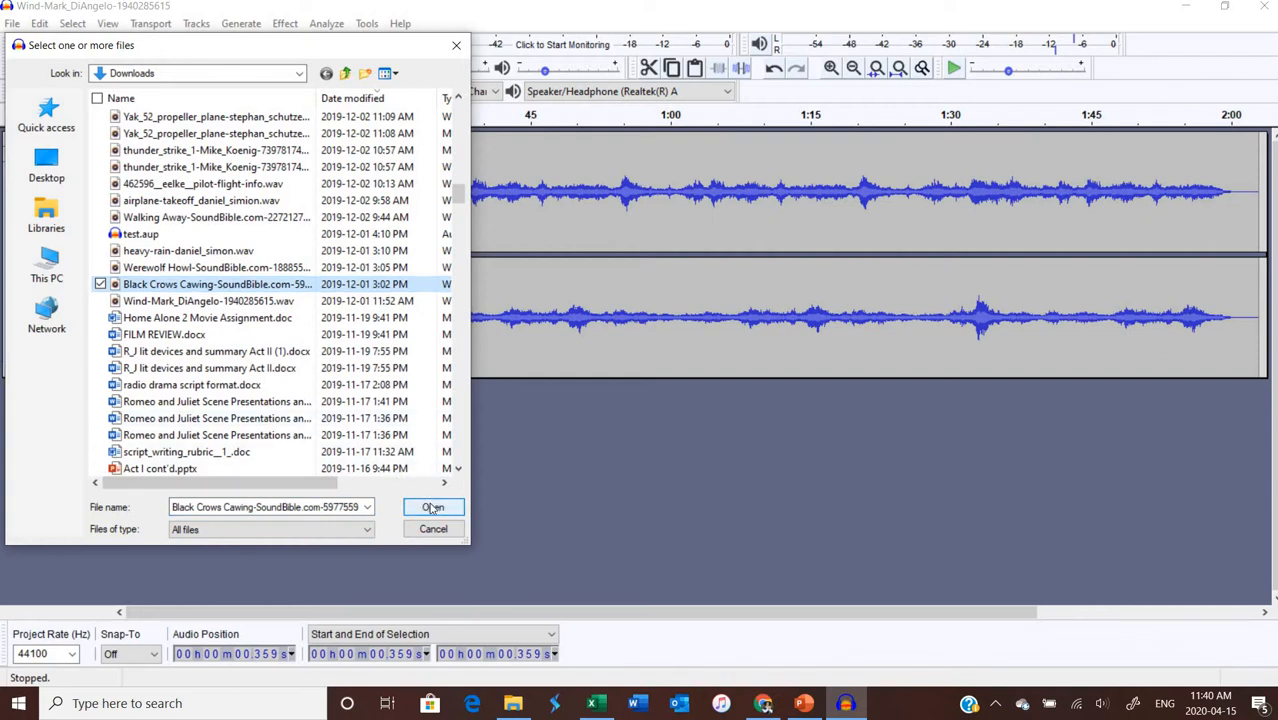
{"action": "left_click", "coordinate": [432, 508]}
{"action": "left_click", "coordinate": [739, 474]}
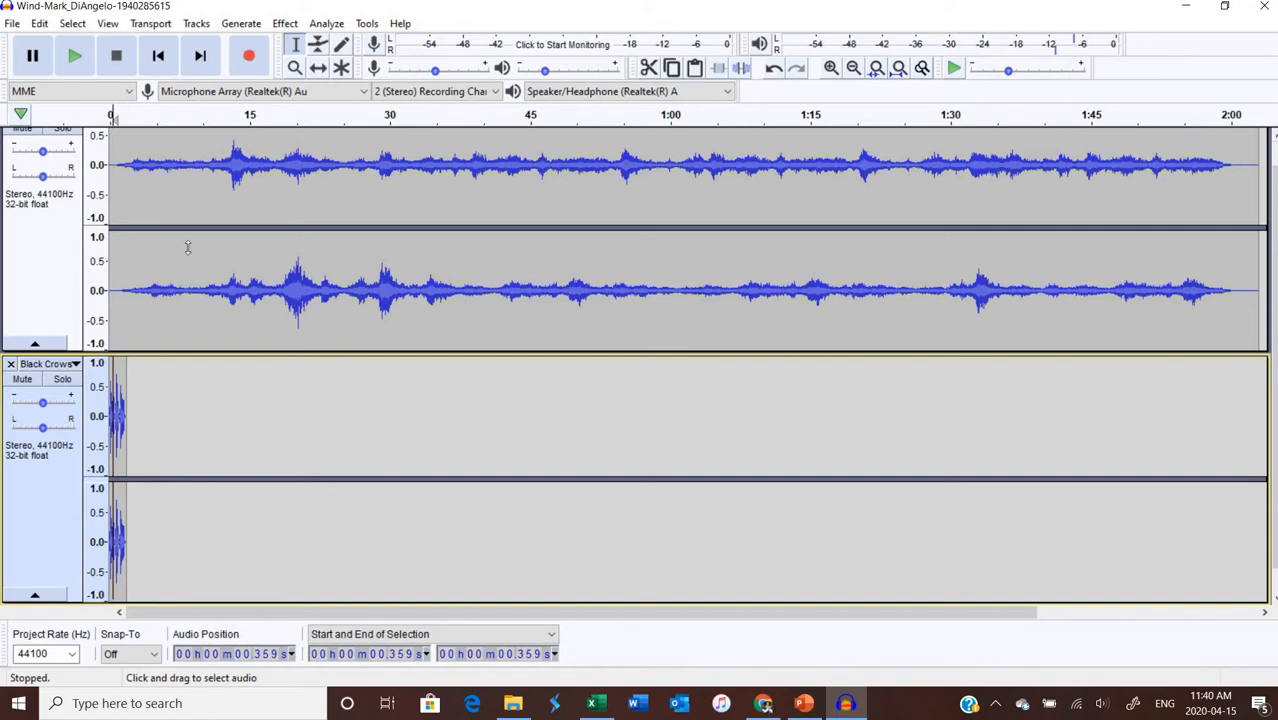
Solo the Black Crows track and play it from 0 seconds, turn solo off during playback, and stop.
{"action": "left_click", "coordinate": [9, 248]}
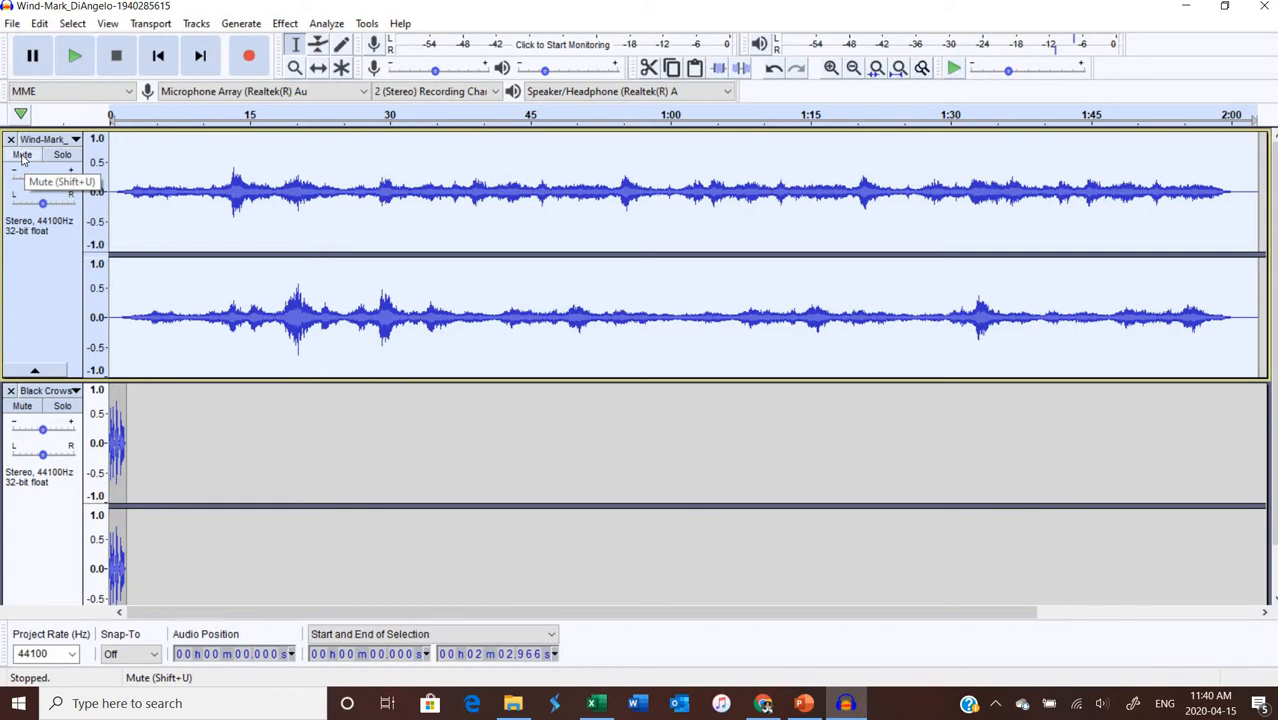
{"action": "left_click", "coordinate": [62, 409]}
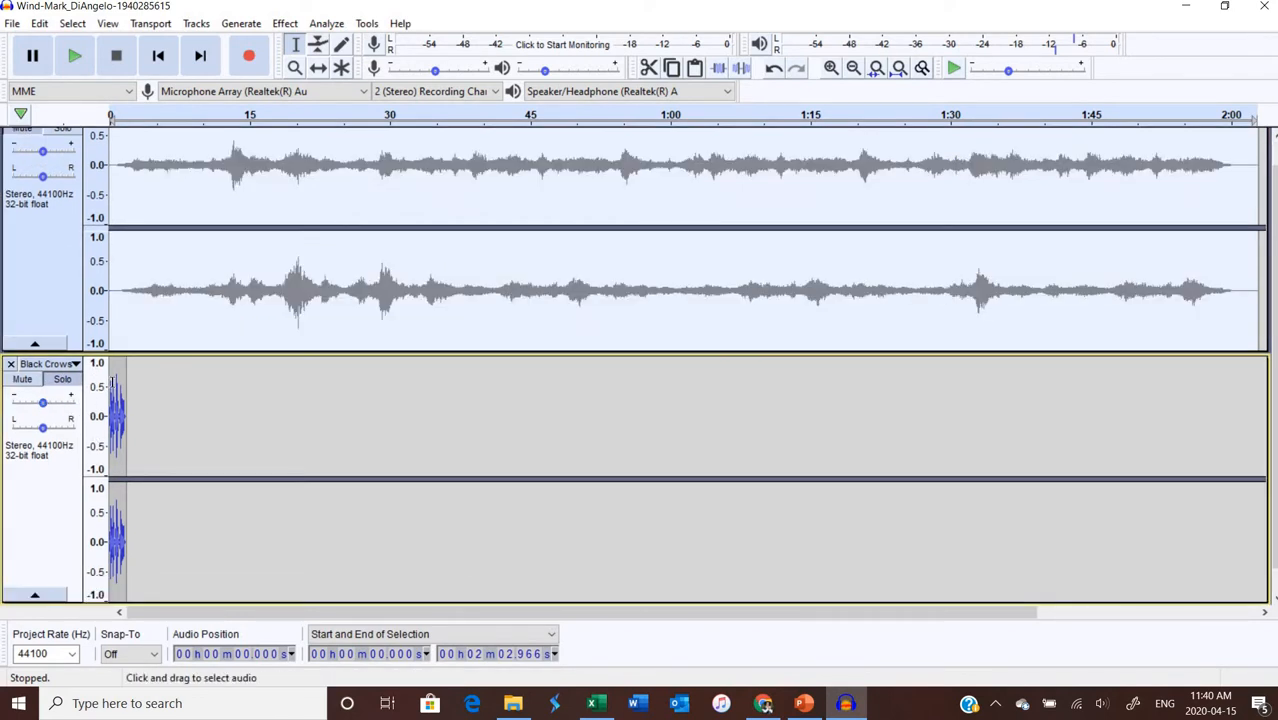
{"action": "left_click", "coordinate": [98, 387]}
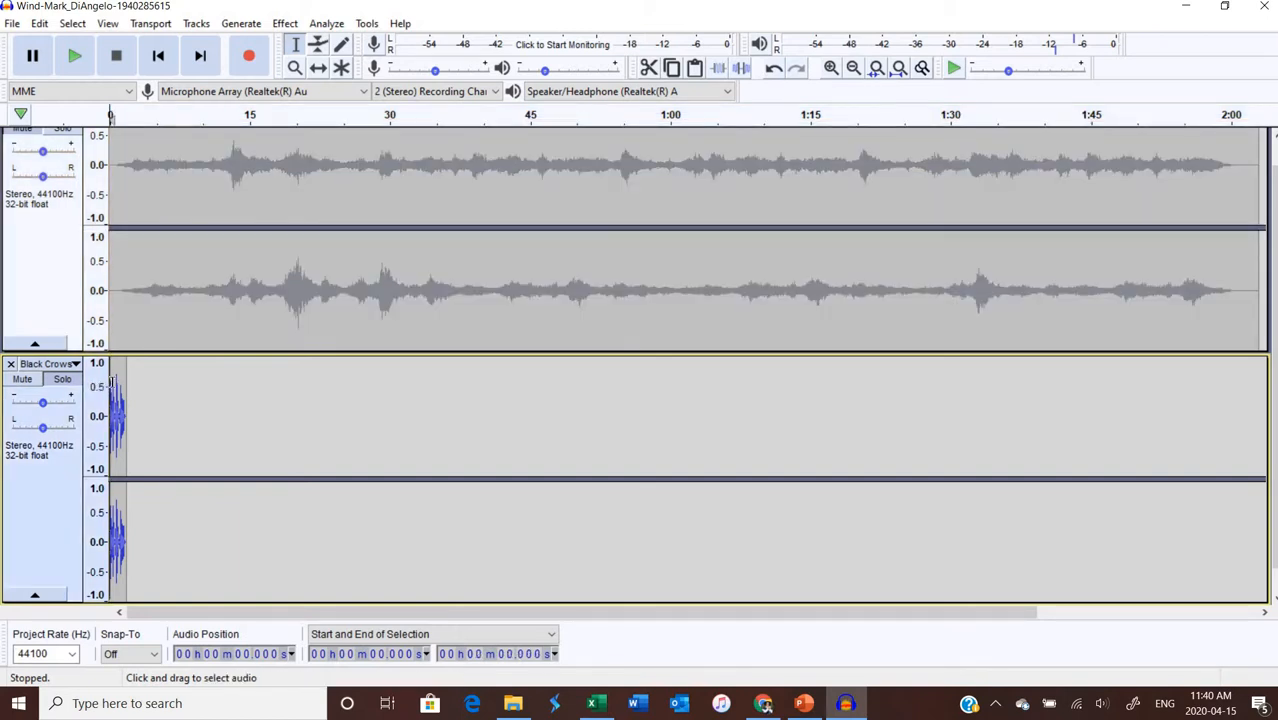
{"action": "left_click", "coordinate": [113, 383]}
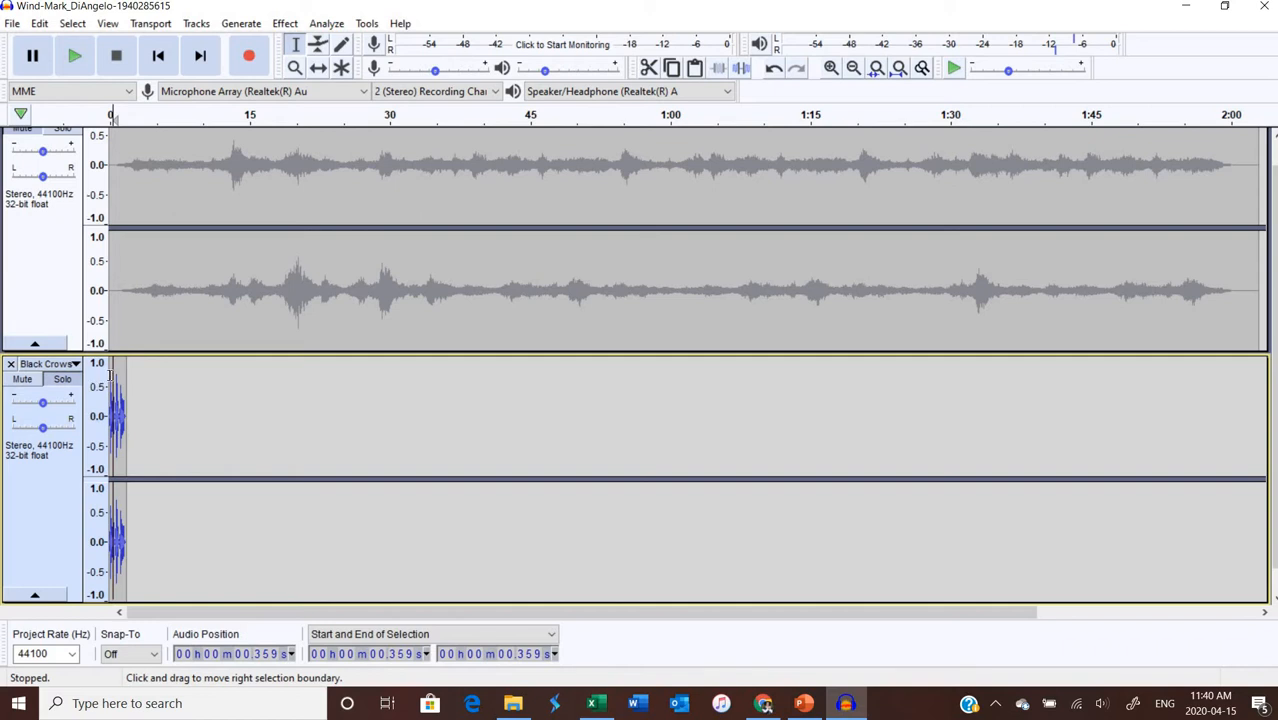
{"action": "left_click", "coordinate": [110, 376]}
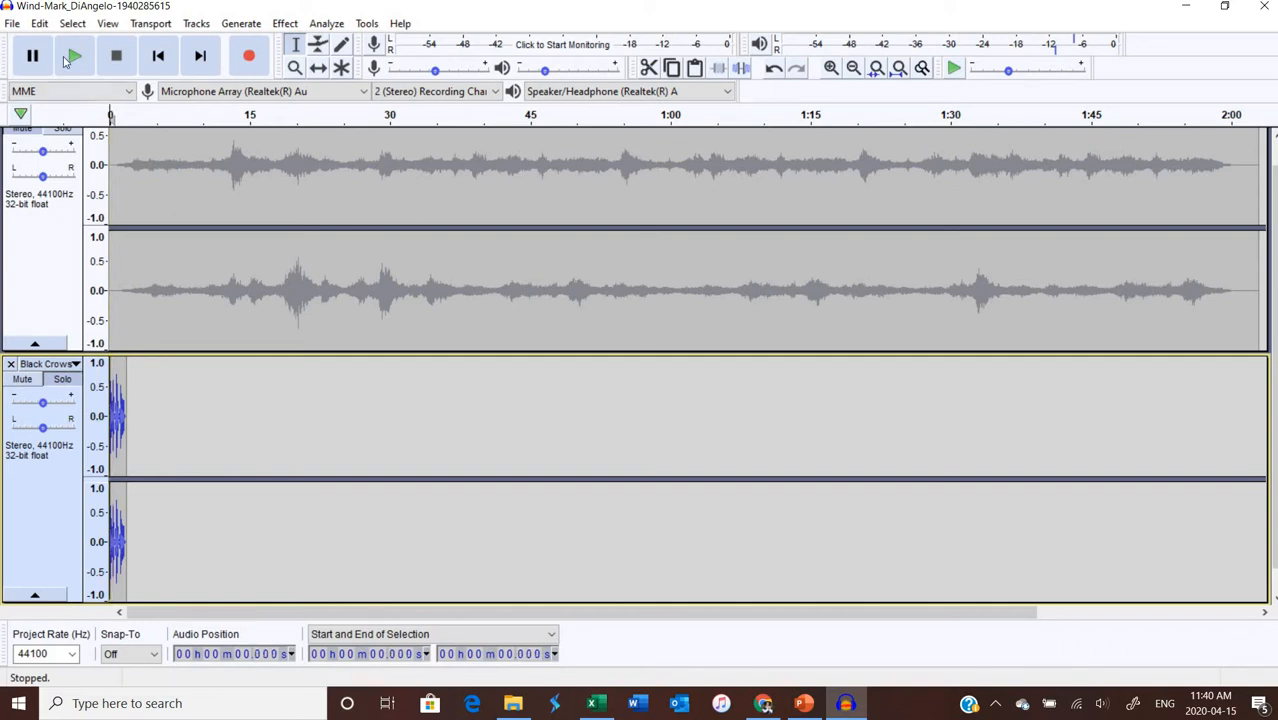
{"action": "left_click", "coordinate": [68, 58]}
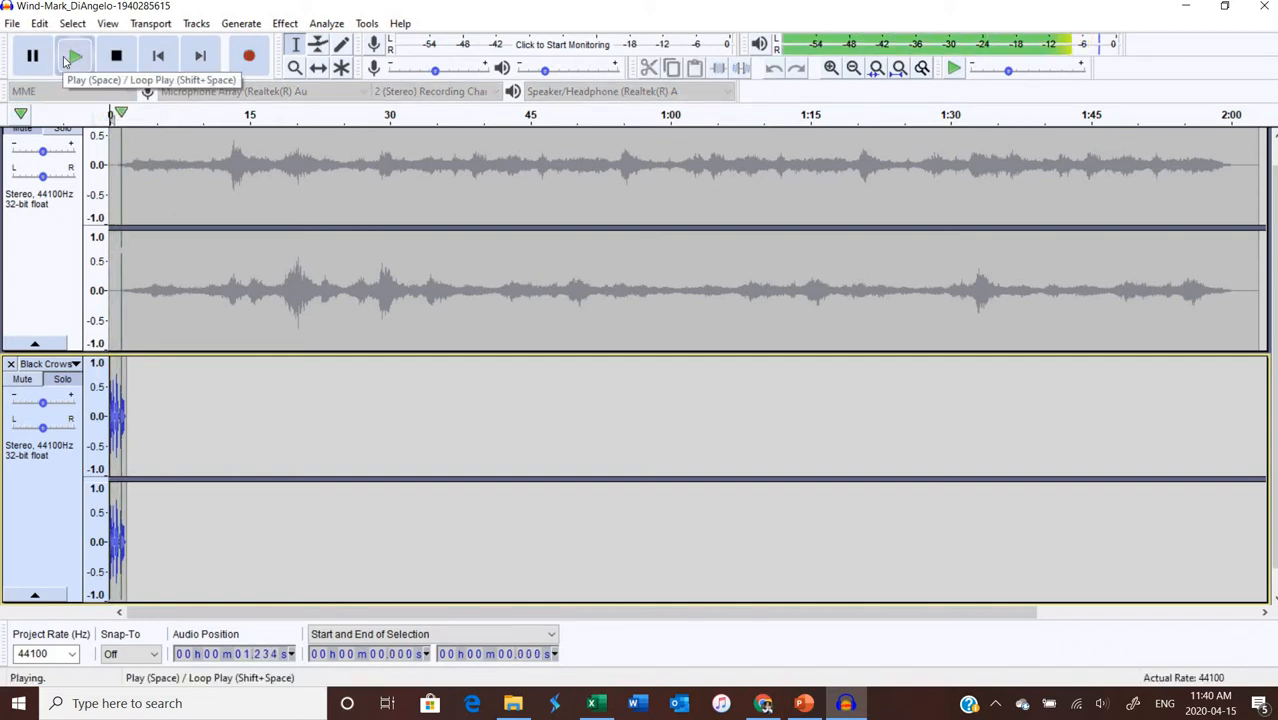
{"action": "left_click", "coordinate": [64, 380]}
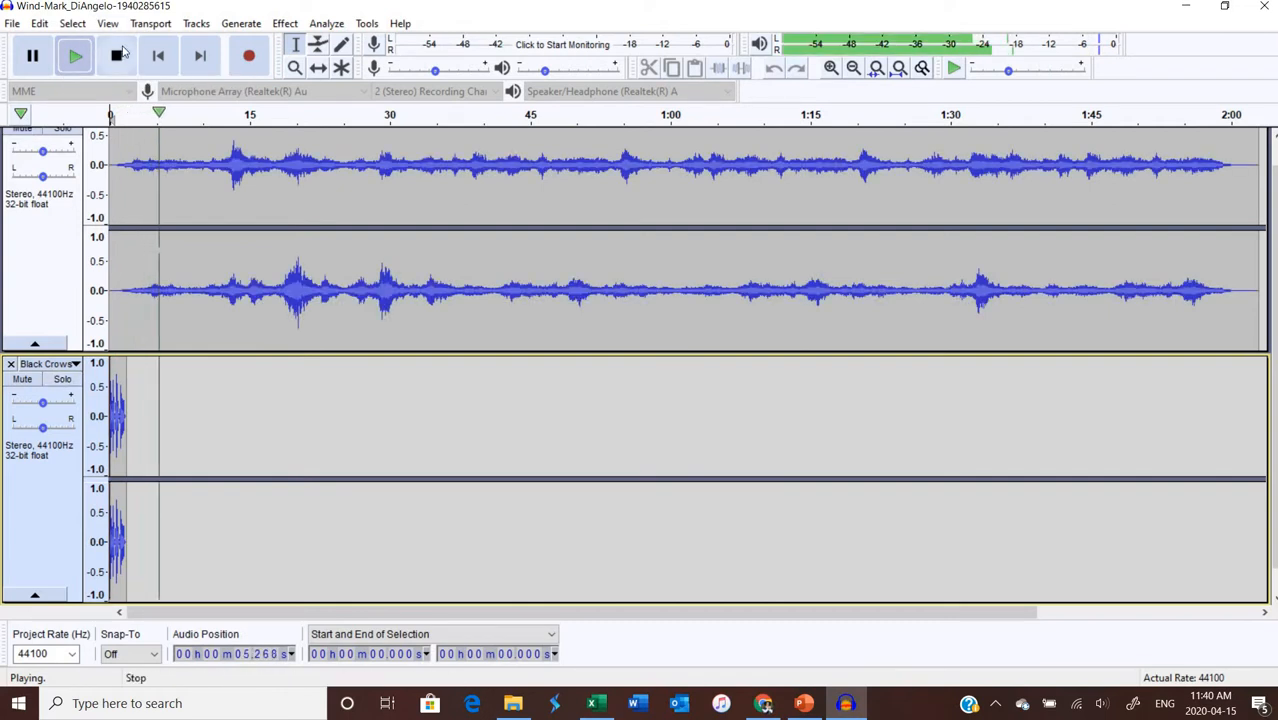
{"action": "left_click", "coordinate": [118, 54]}
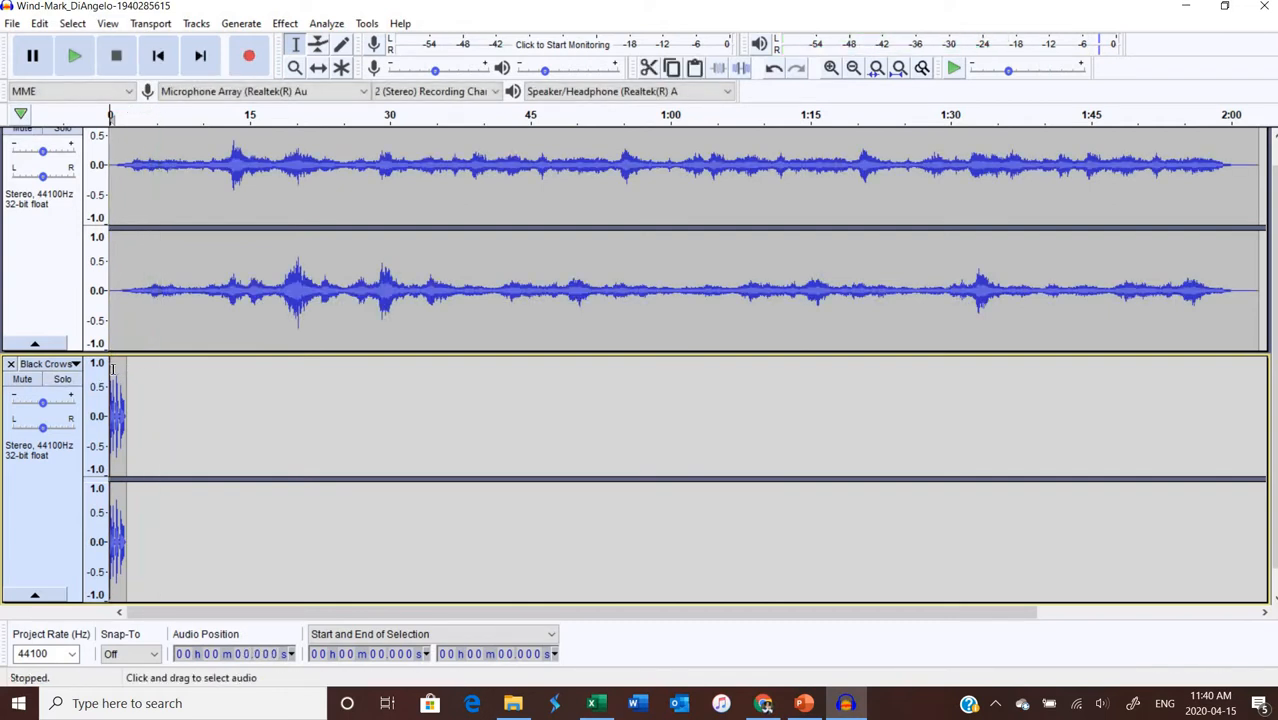
Play the wind and crow tracks together from the start of the timeline, and stop after the crow clip.
{"action": "left_click", "coordinate": [114, 370]}
{"action": "left_click_drag", "start_coordinate": [104, 374], "coordinate": [97, 376]}
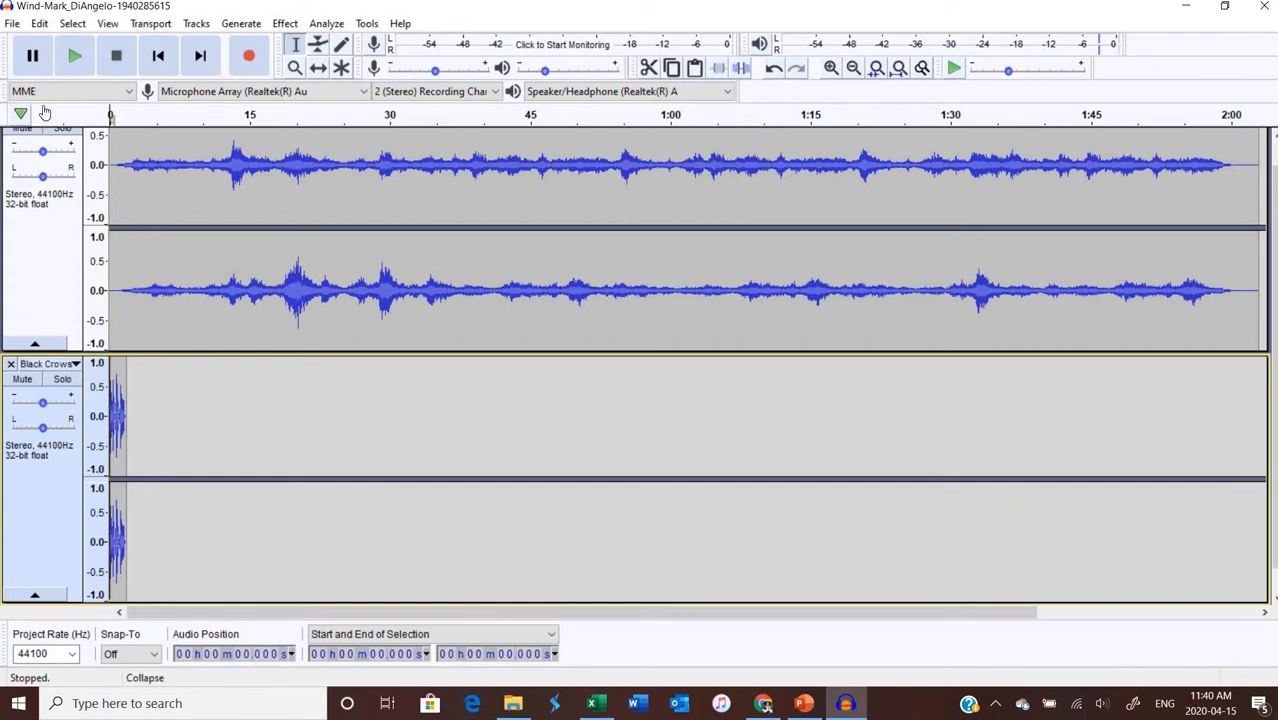
{"action": "left_click", "coordinate": [75, 78]}
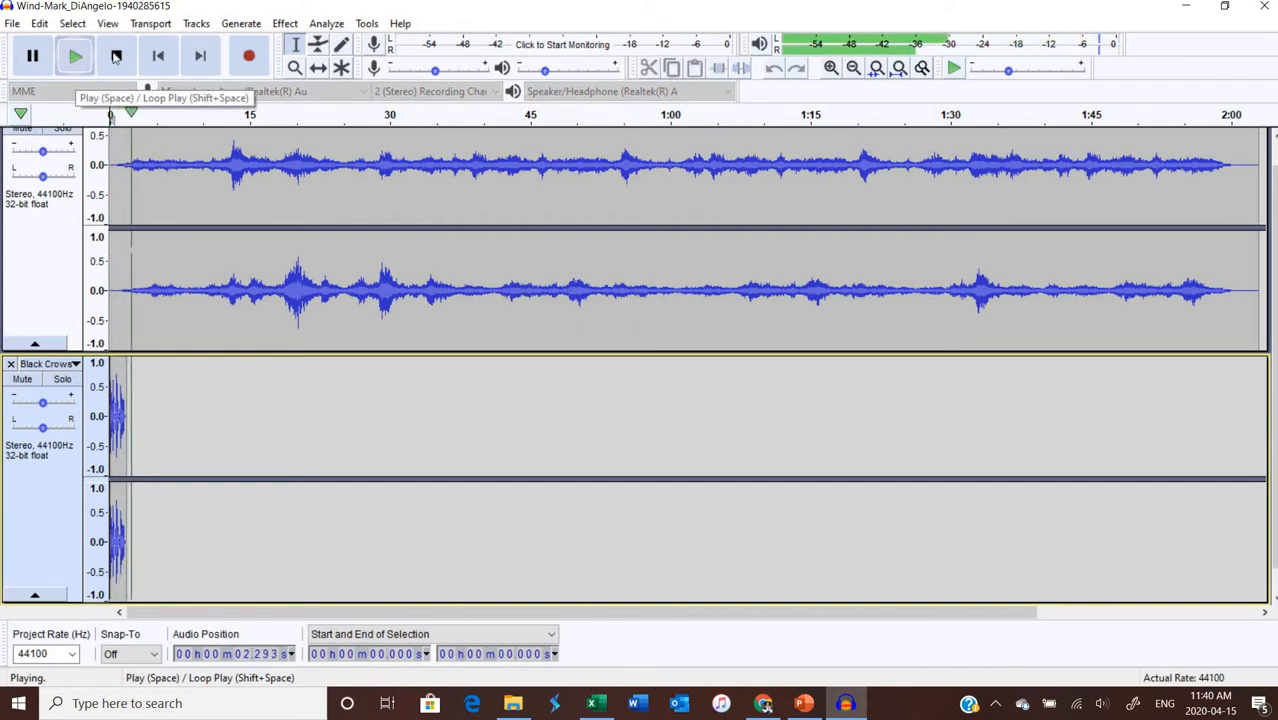
{"action": "left_click", "coordinate": [116, 58]}
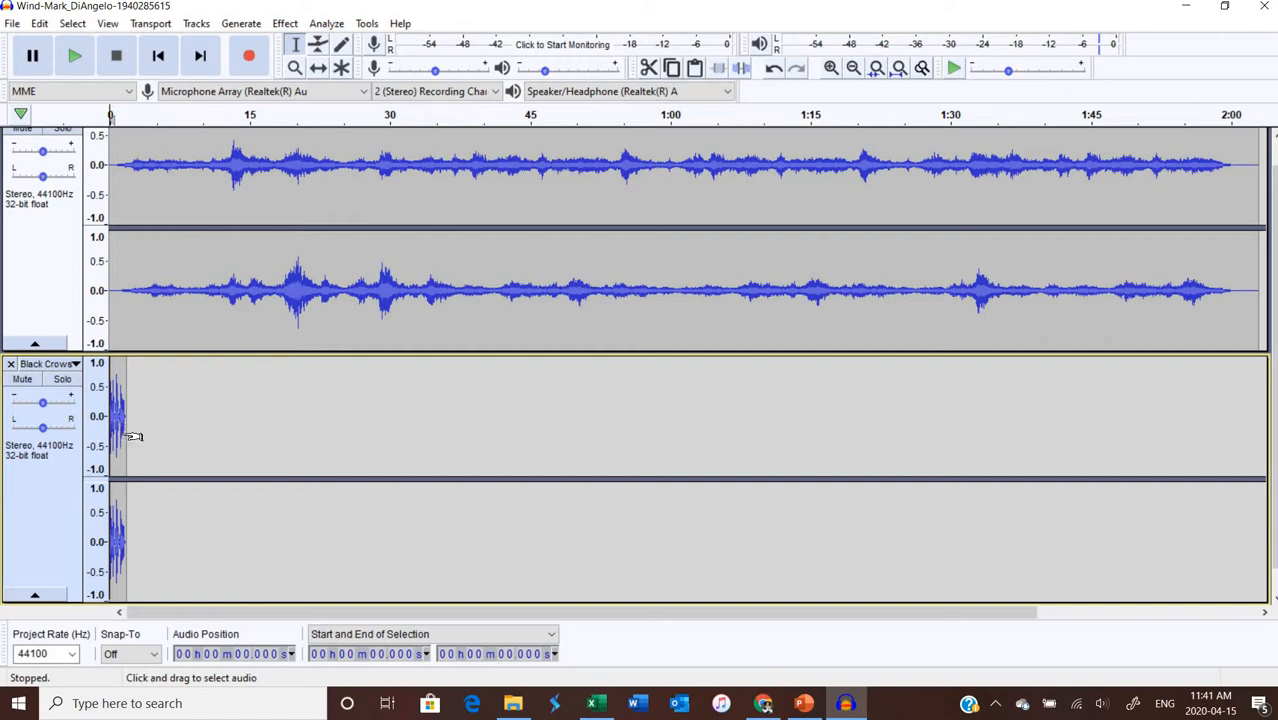
Move the Black Crows clip along the timeline with the Time Shift Tool so it starts at about 12 seconds.
{"action": "left_click", "coordinate": [127, 432]}
{"action": "left_click", "coordinate": [109, 438]}
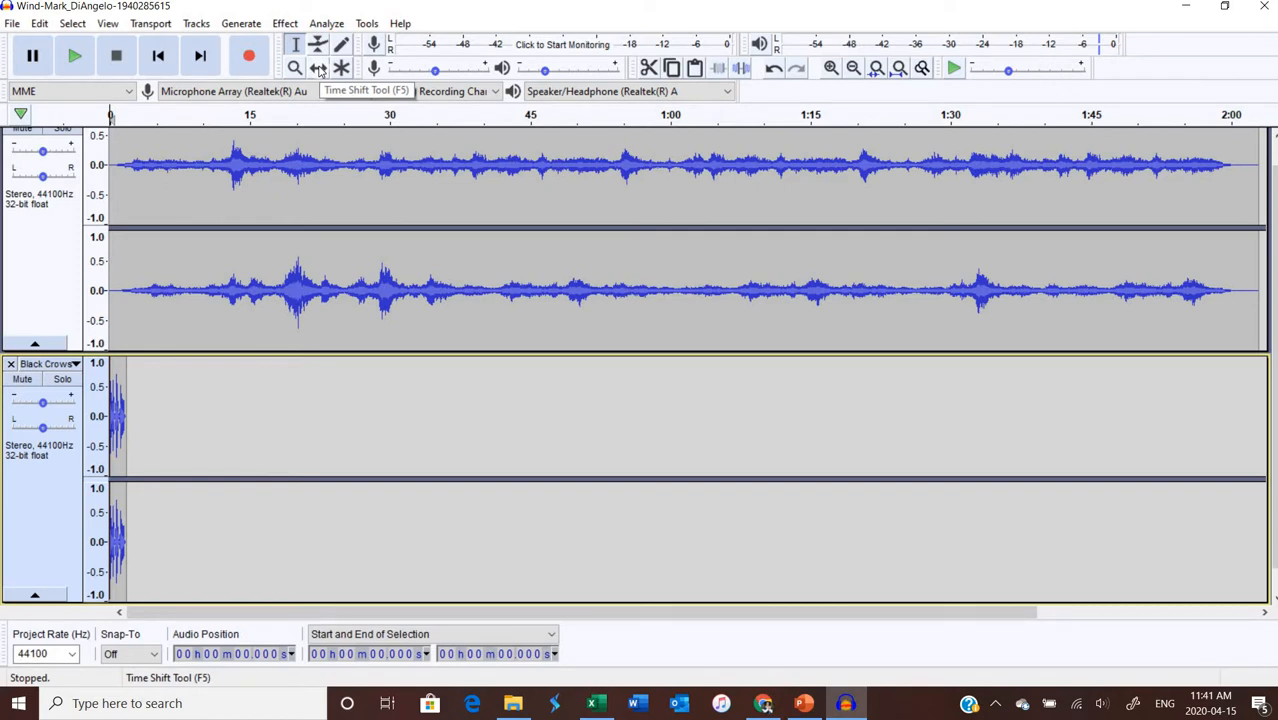
{"action": "key", "text": "F5"}
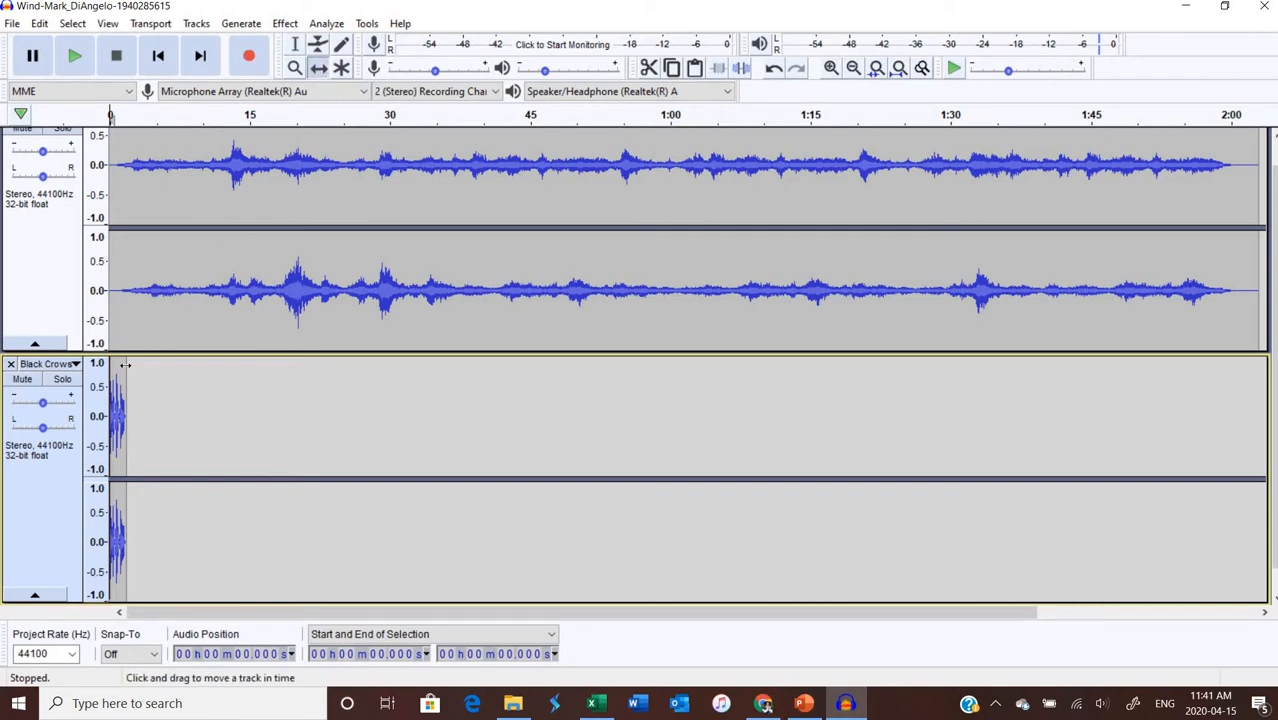
{"action": "left_click_drag", "start_coordinate": [134, 371], "coordinate": [230, 380]}
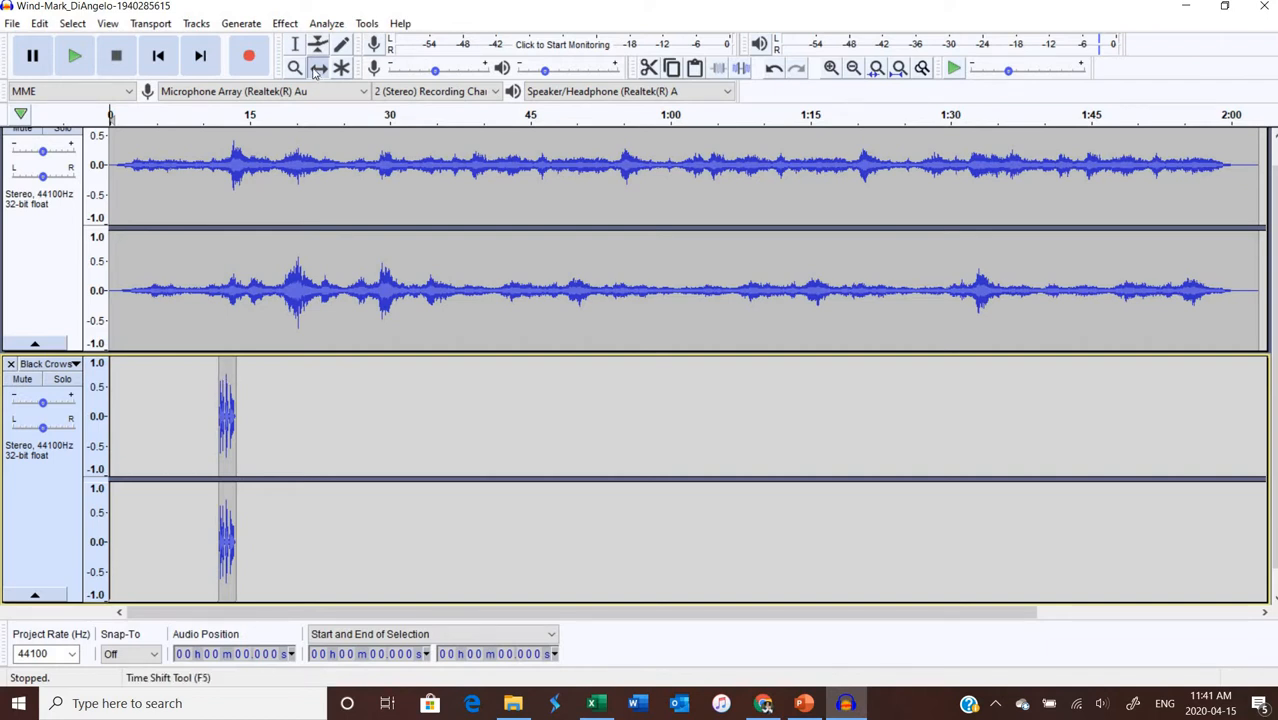
Switch back to the Selection Tool, play both tracks from 0 seconds through the shifted crow clip, and stop.
{"action": "left_click", "coordinate": [296, 46]}
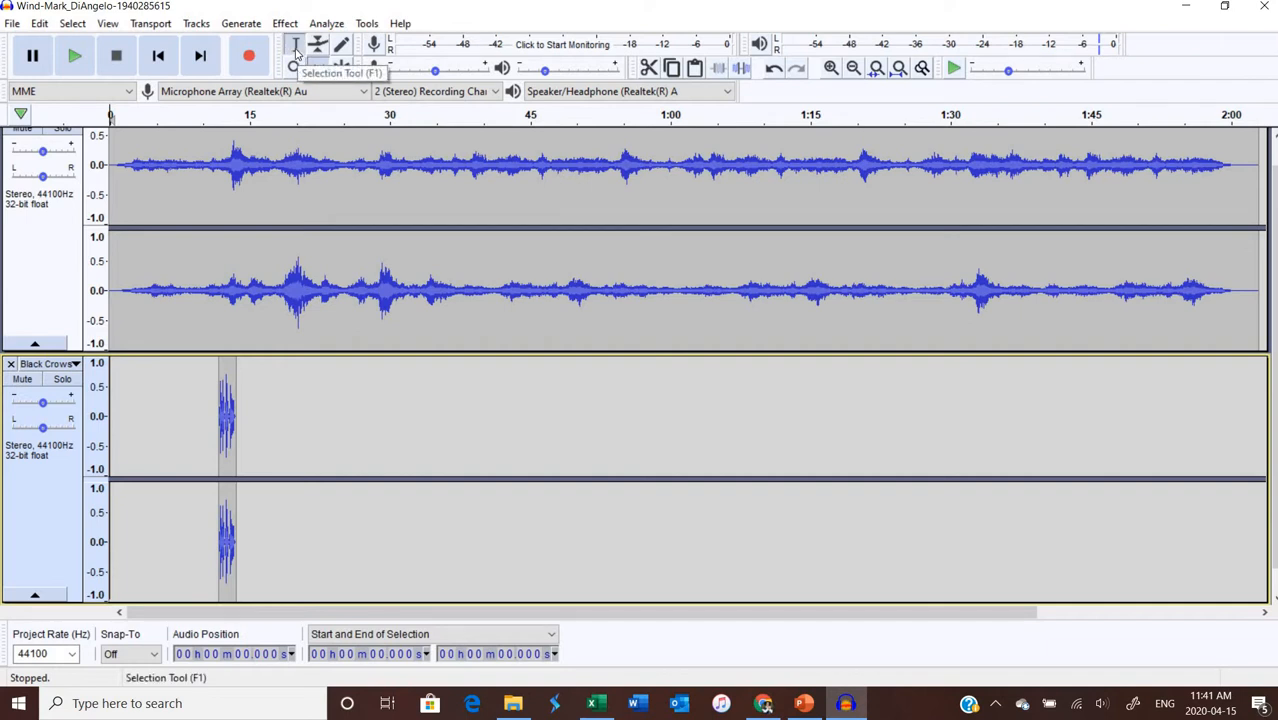
{"action": "left_click", "coordinate": [112, 165]}
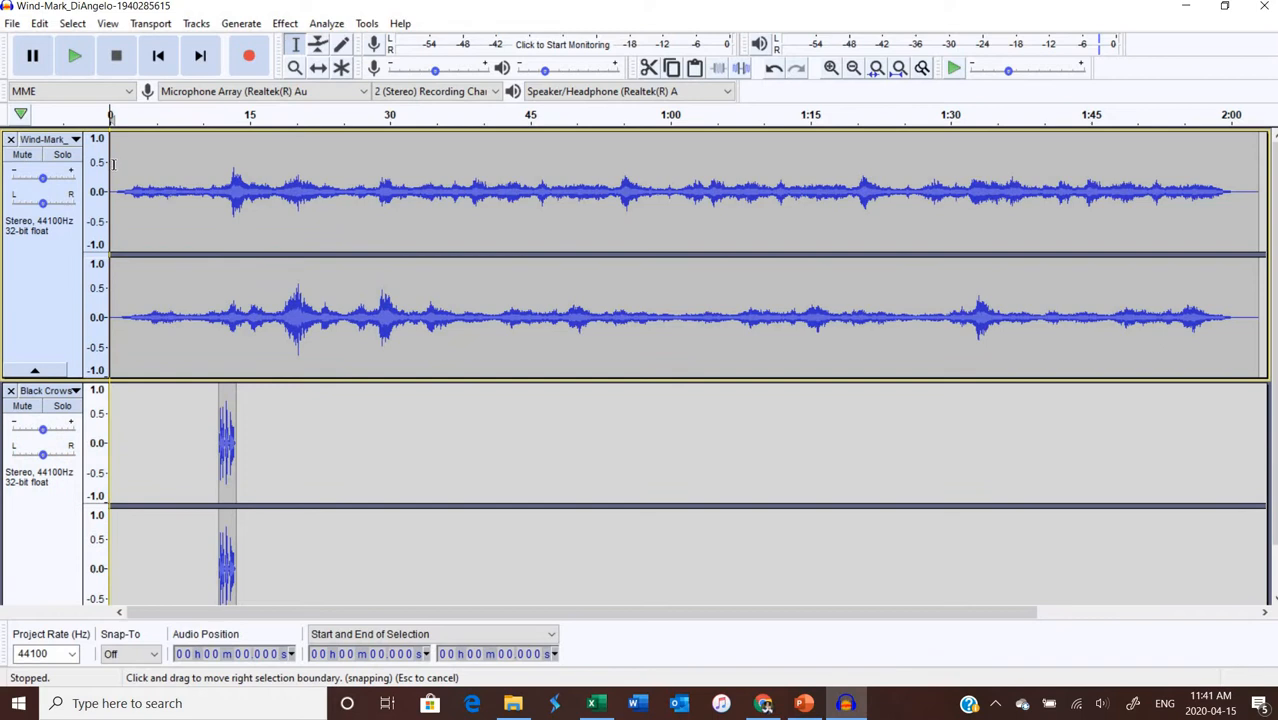
{"action": "left_click", "coordinate": [79, 70]}
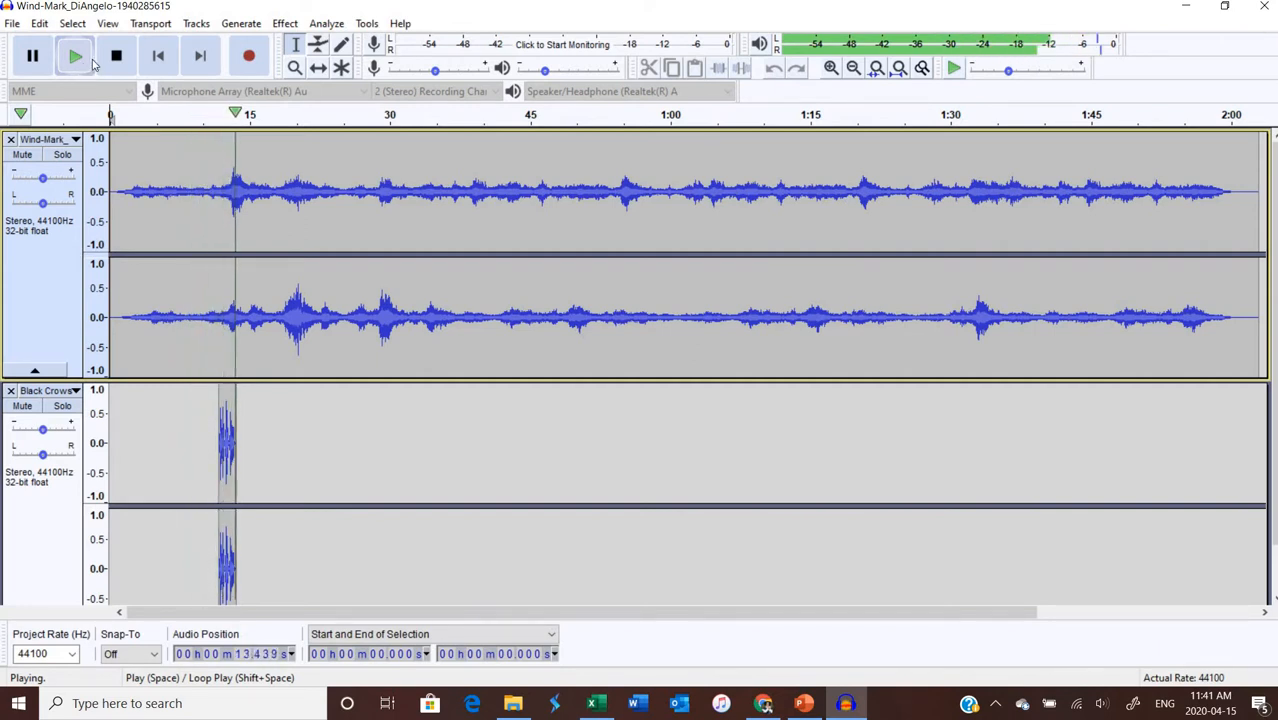
{"action": "left_click", "coordinate": [117, 57]}
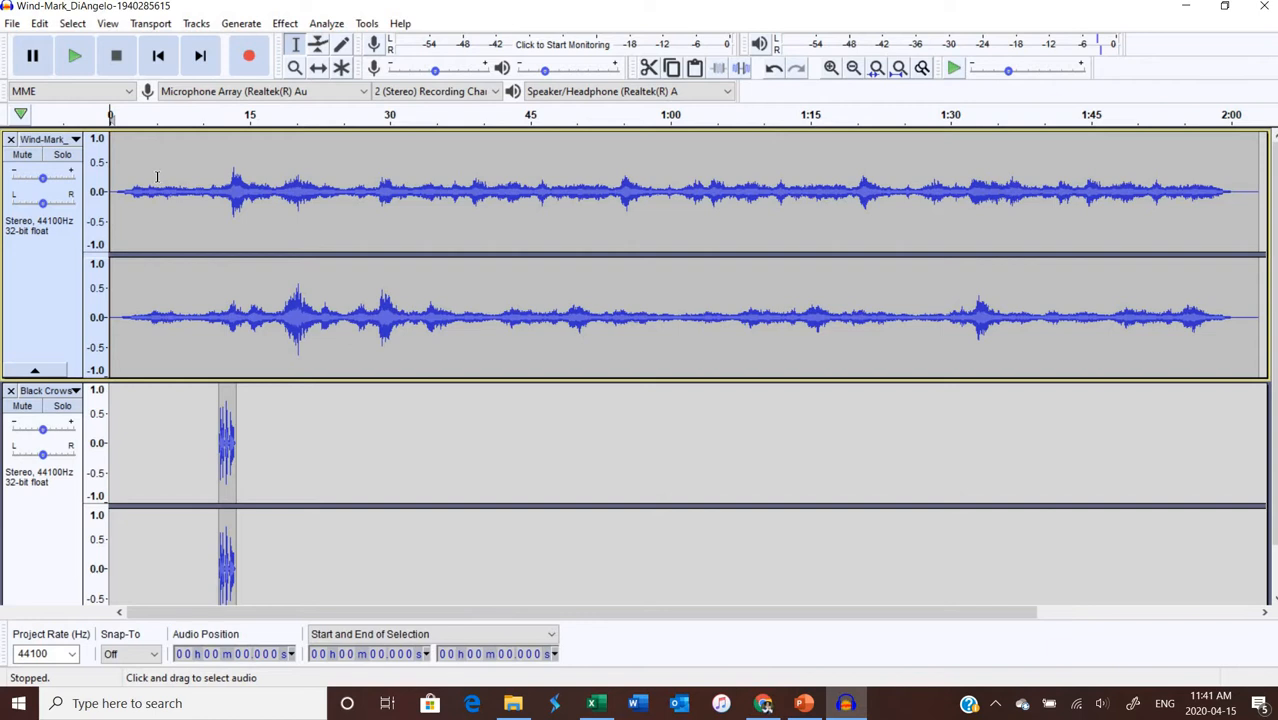
Cut about the first 5.2 seconds of audio from the wind track.
{"action": "left_click_drag", "start_coordinate": [157, 179], "coordinate": [120, 177]}
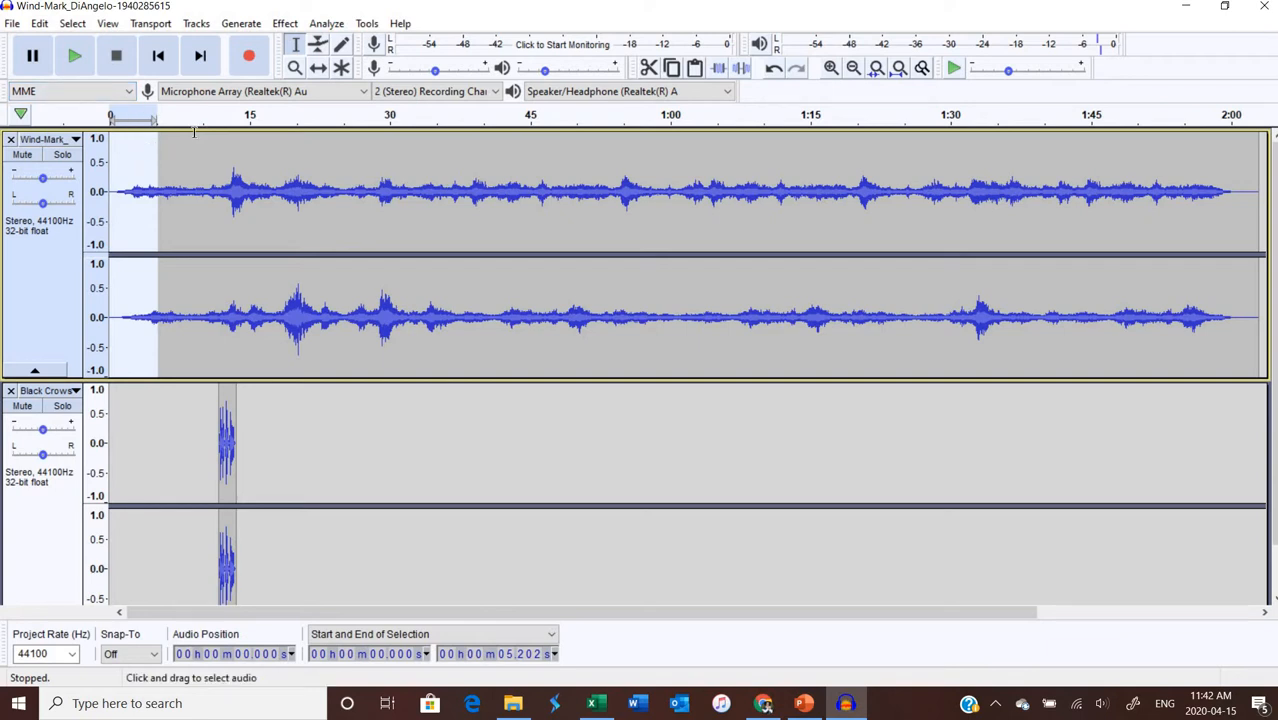
{"action": "left_click", "coordinate": [648, 69]}
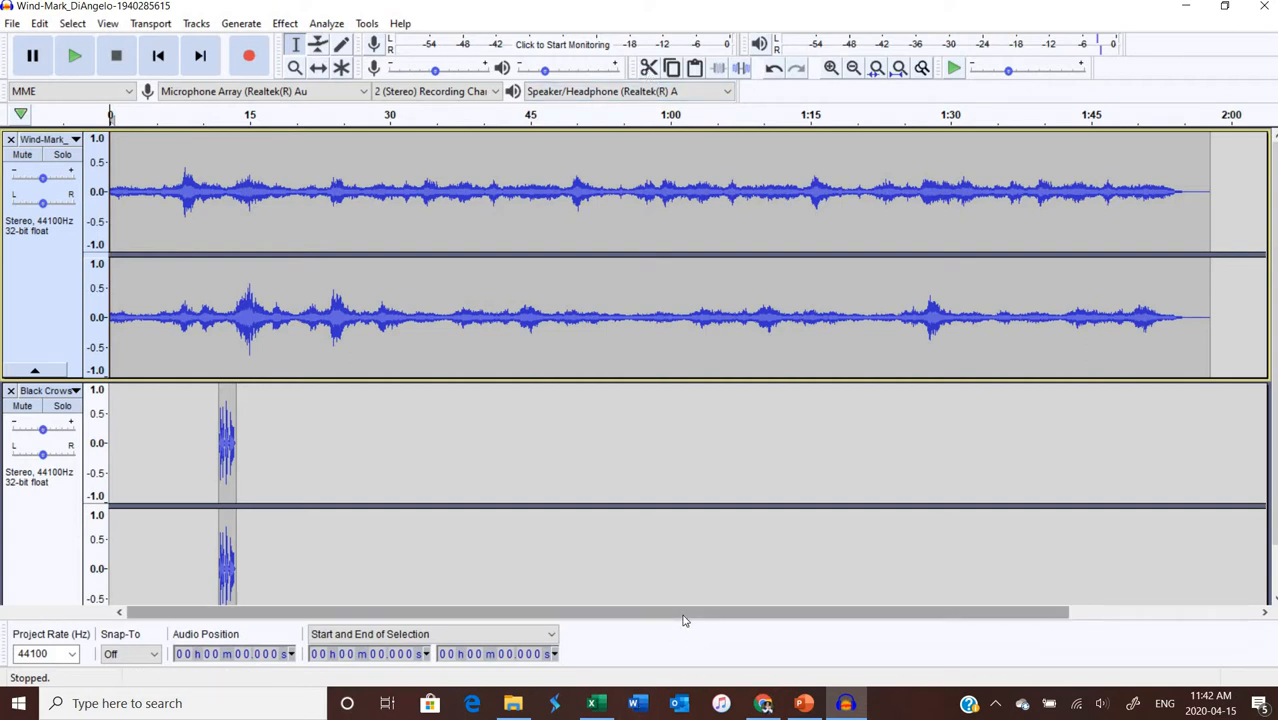
Paste the cut wind audio past the end of the wind clip at about 2:04.7, and undo the paste.
{"action": "left_click_drag", "start_coordinate": [684, 620], "coordinate": [921, 622]}
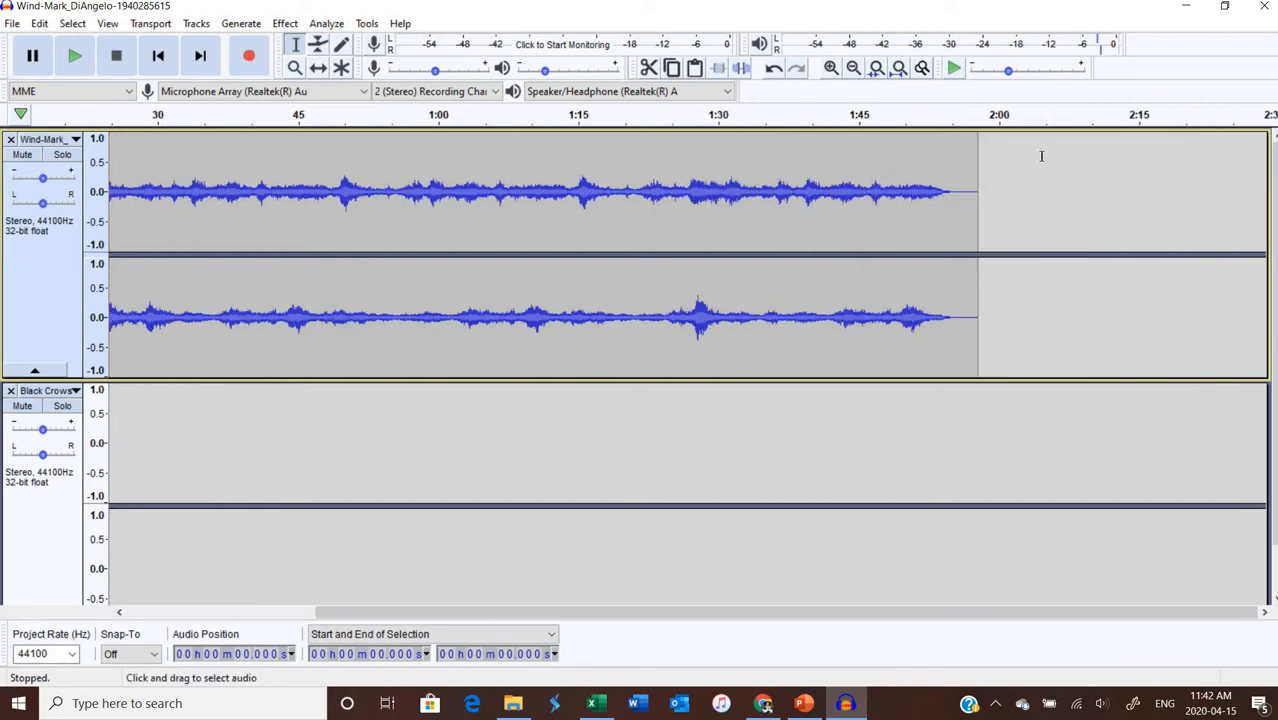
{"action": "left_click", "coordinate": [1041, 160]}
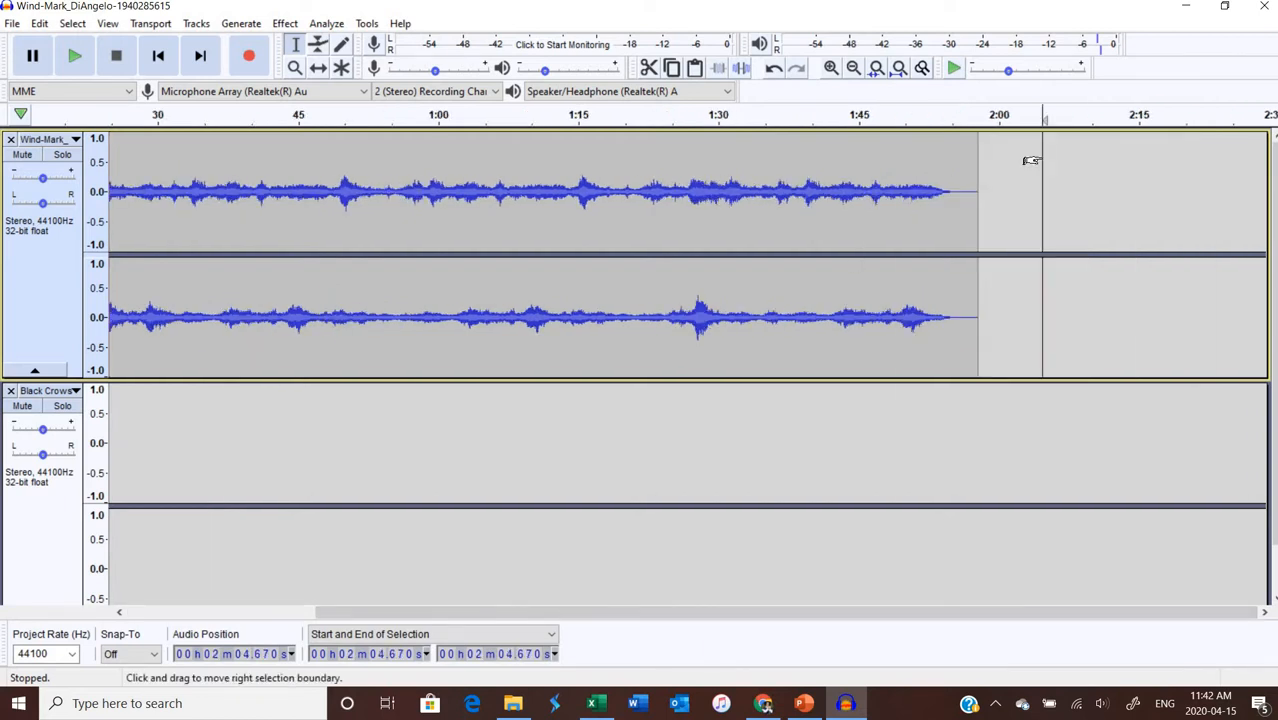
{"action": "left_click", "coordinate": [697, 67]}
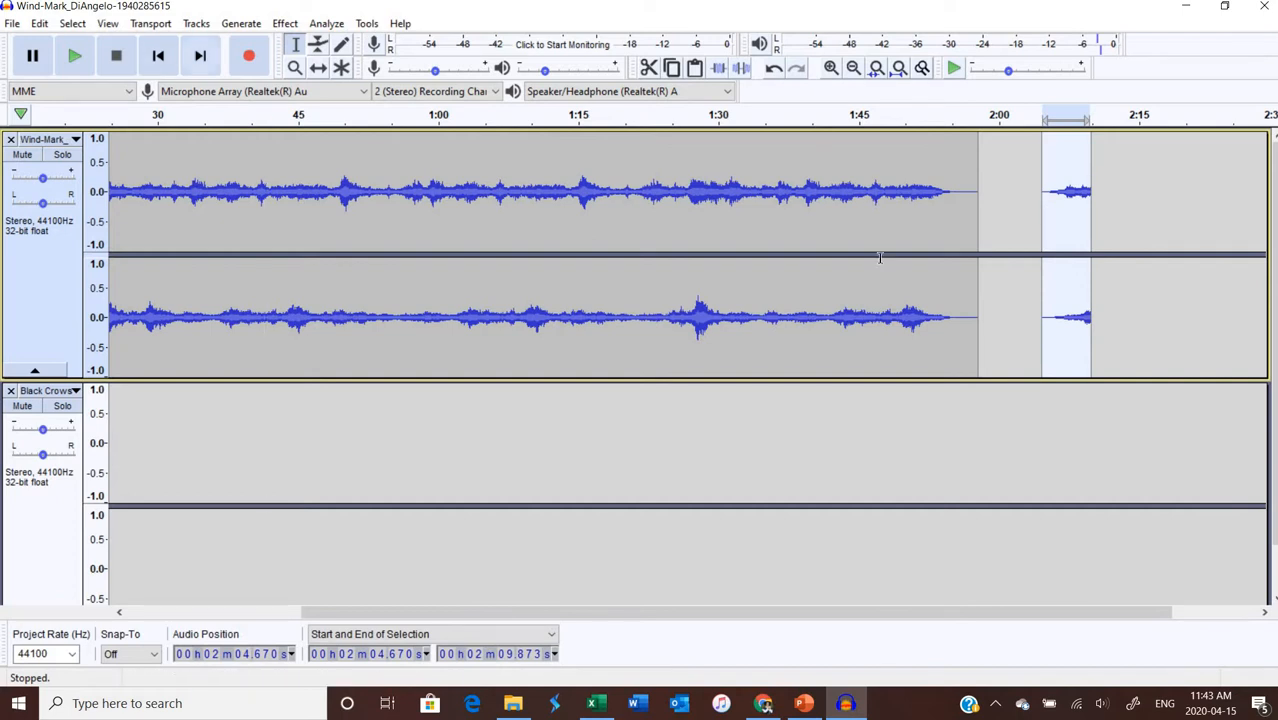
{"action": "left_click", "coordinate": [773, 67]}
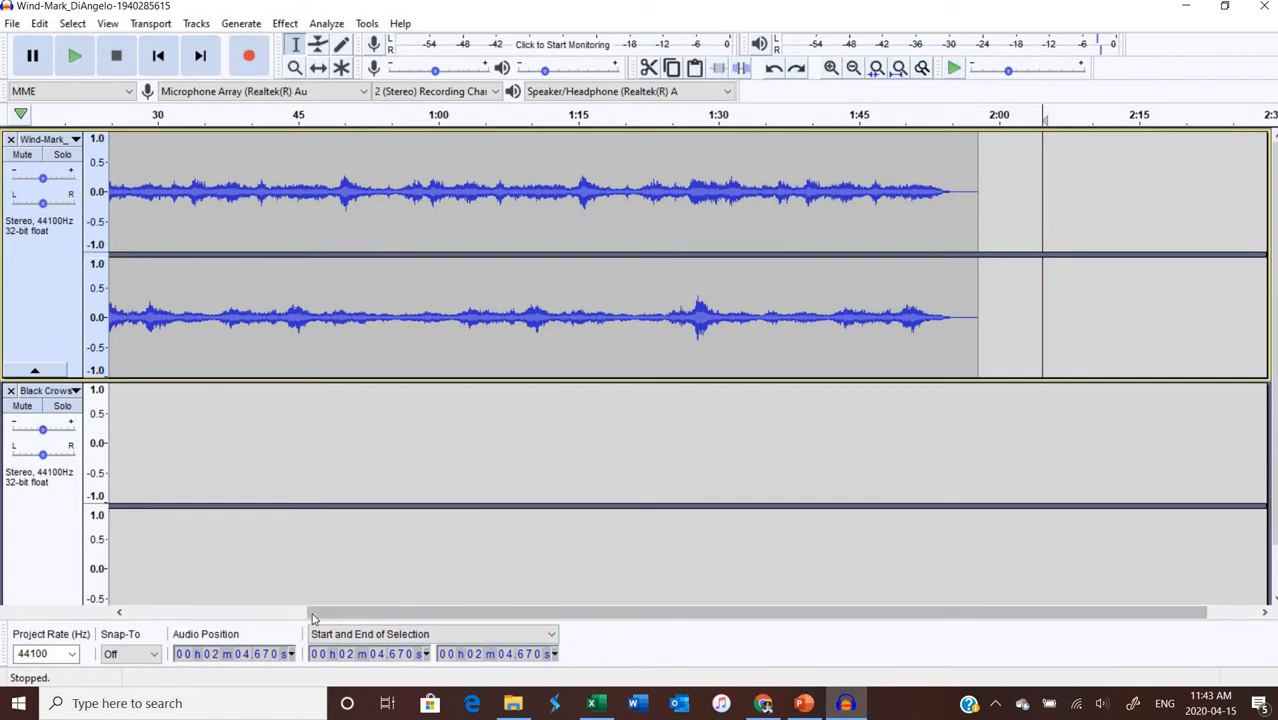
Play the trimmed wind and the crow track from 0 seconds through the crow clip, and stop playback.
{"action": "left_click", "coordinate": [248, 613]}
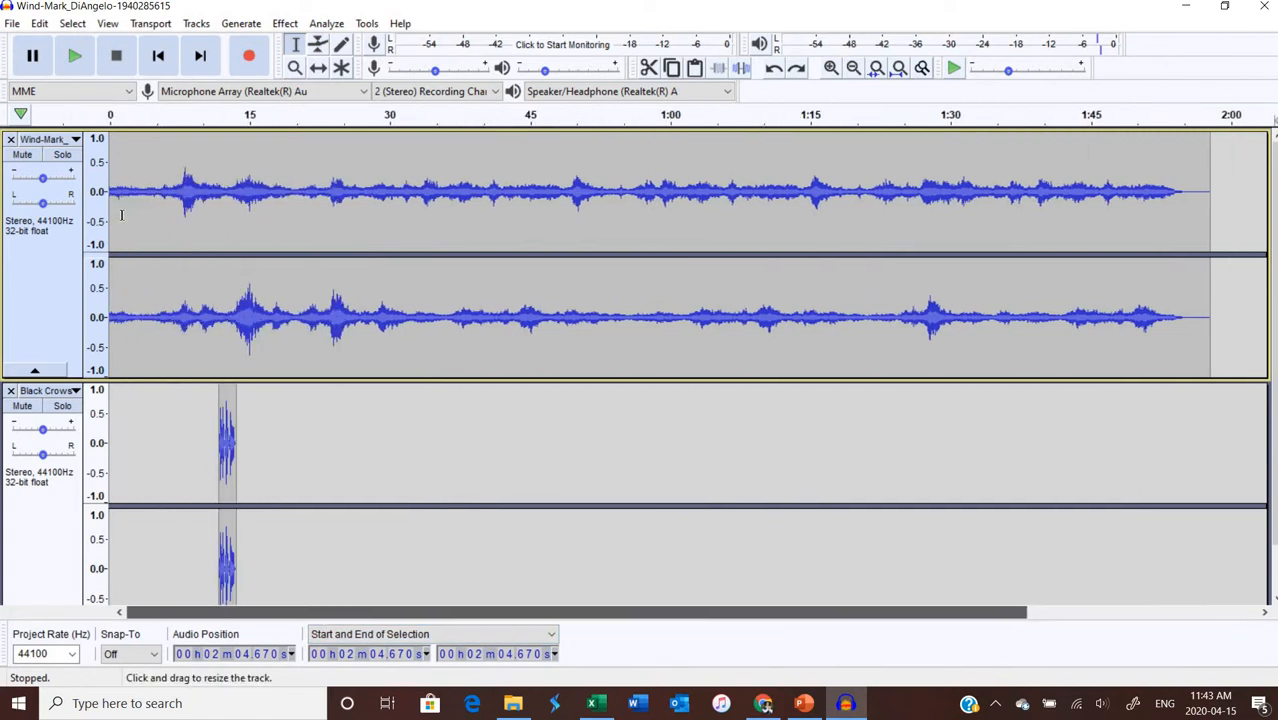
{"action": "left_click", "coordinate": [110, 196]}
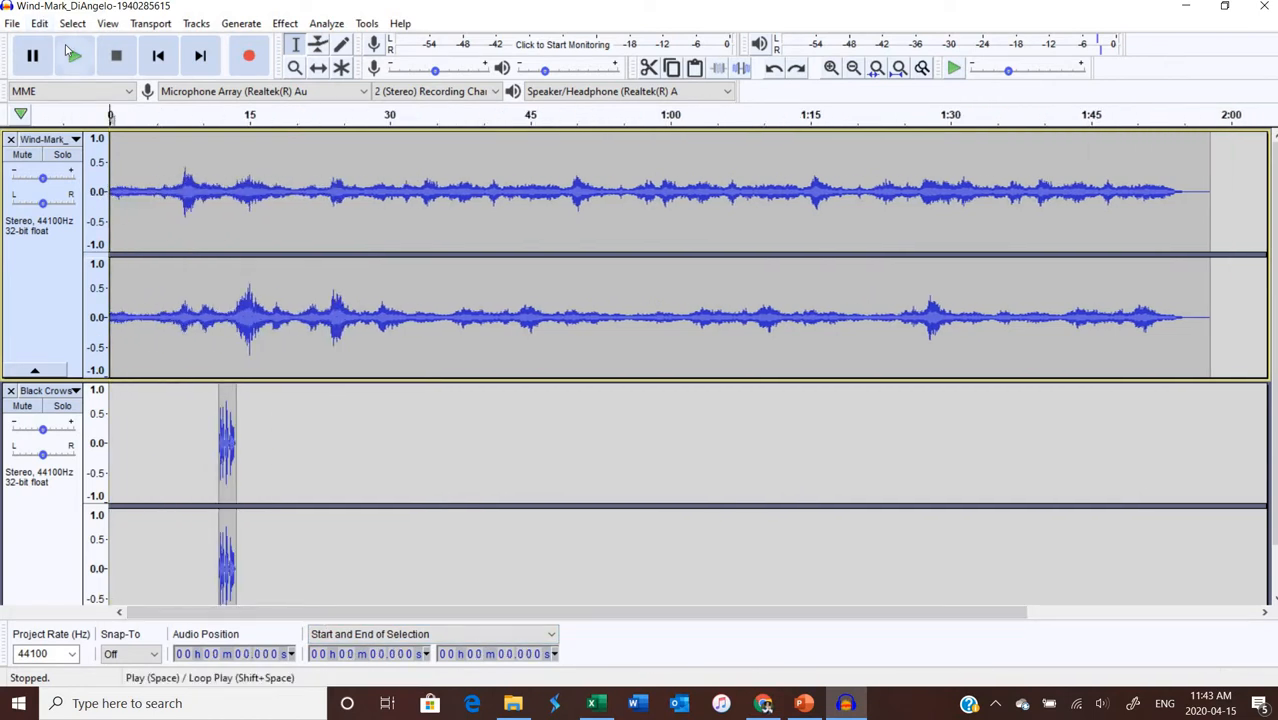
{"action": "left_click", "coordinate": [73, 55]}
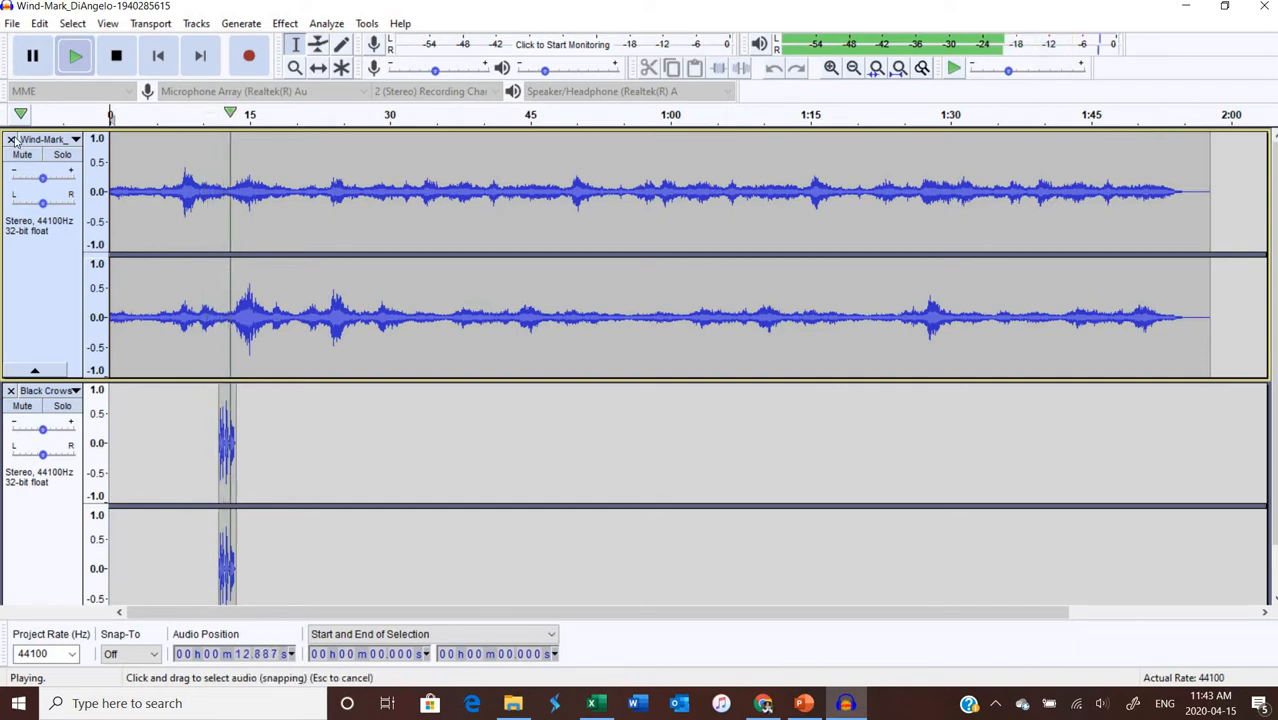
{"action": "left_click", "coordinate": [116, 58]}
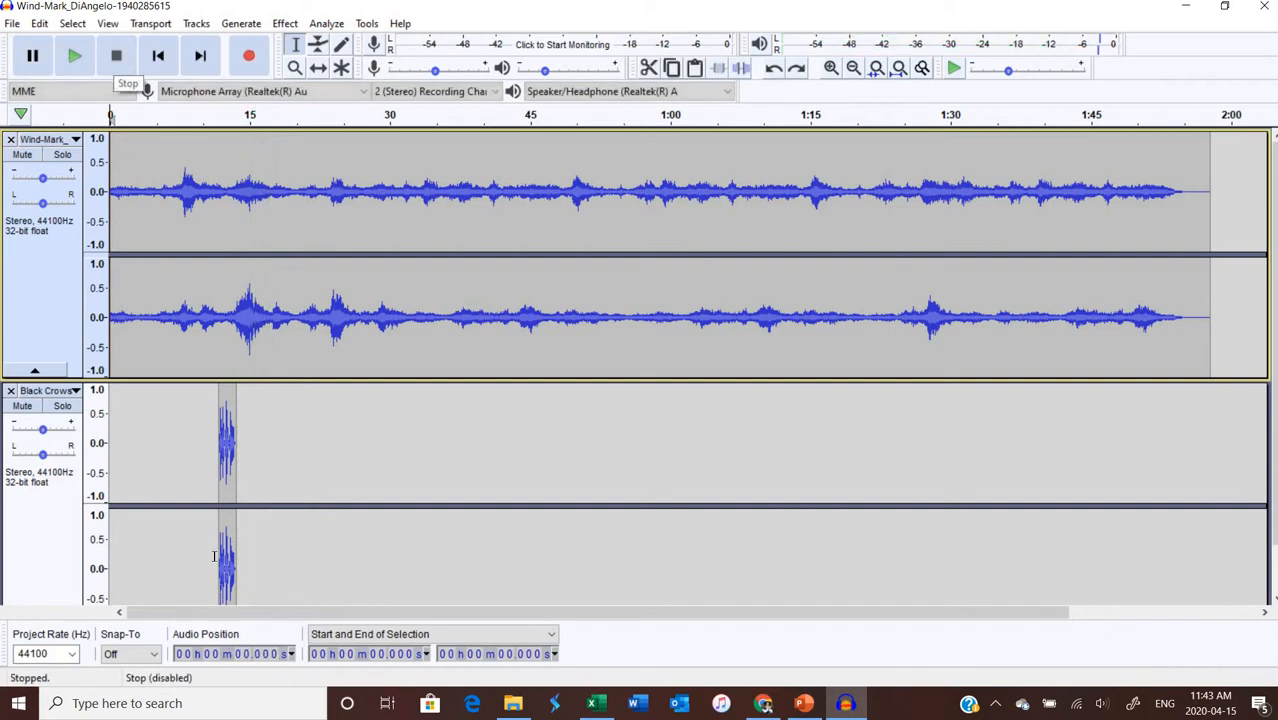
Copy the whole Black Crows clip and paste the copy on the same track at about 39.1 seconds.
{"action": "double_click", "coordinate": [228, 486]}
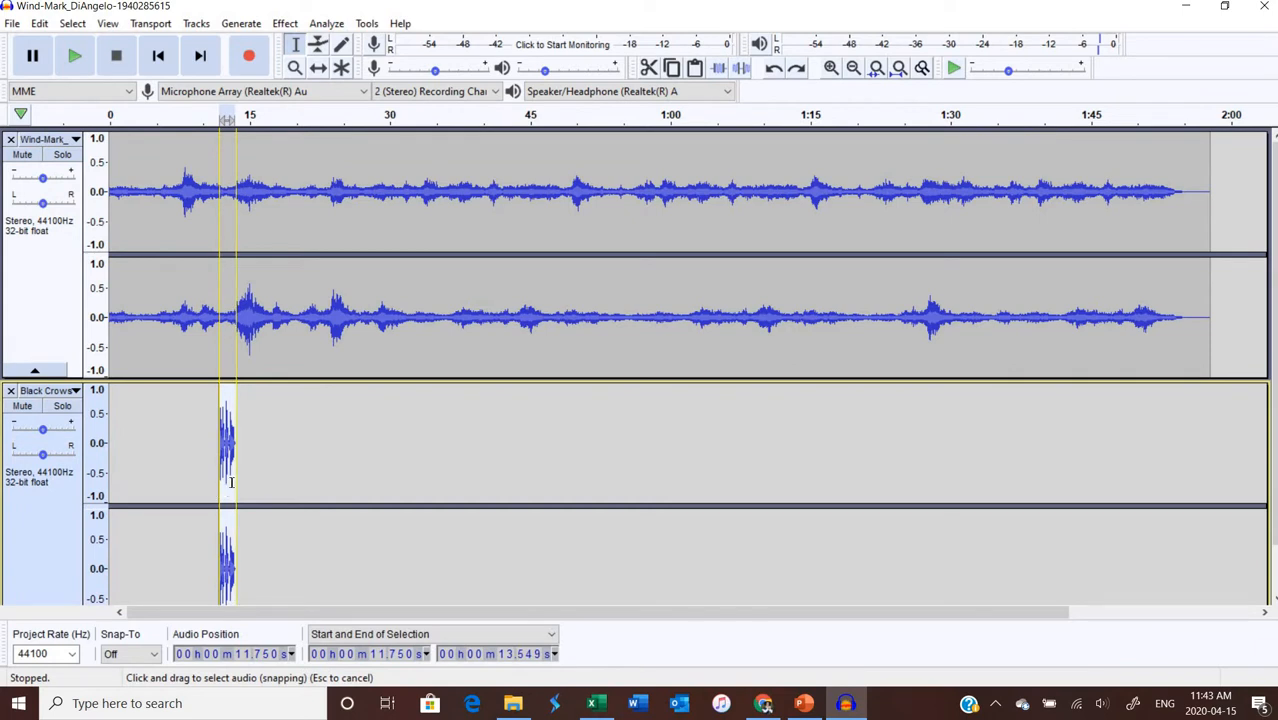
{"action": "scroll", "coordinate": [228, 460], "scroll_direction": "down", "scroll_amount": 1}
{"action": "left_click", "coordinate": [213, 457]}
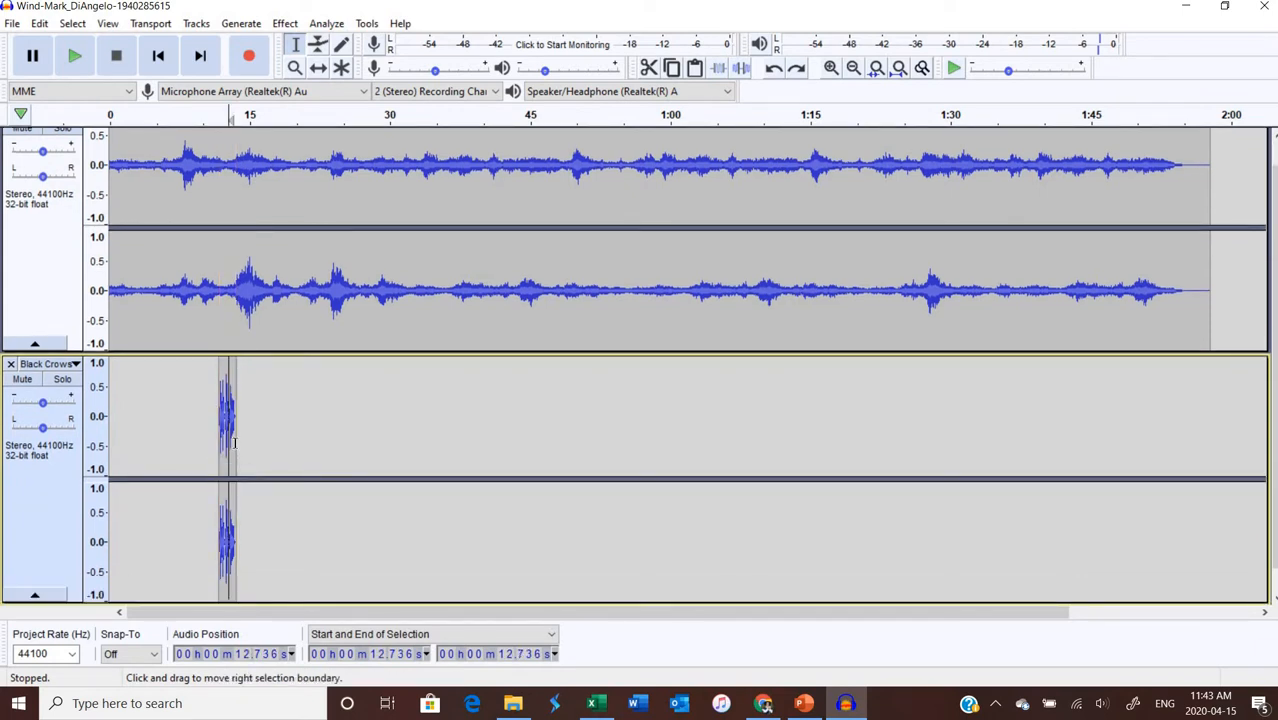
{"action": "left_click", "coordinate": [235, 442]}
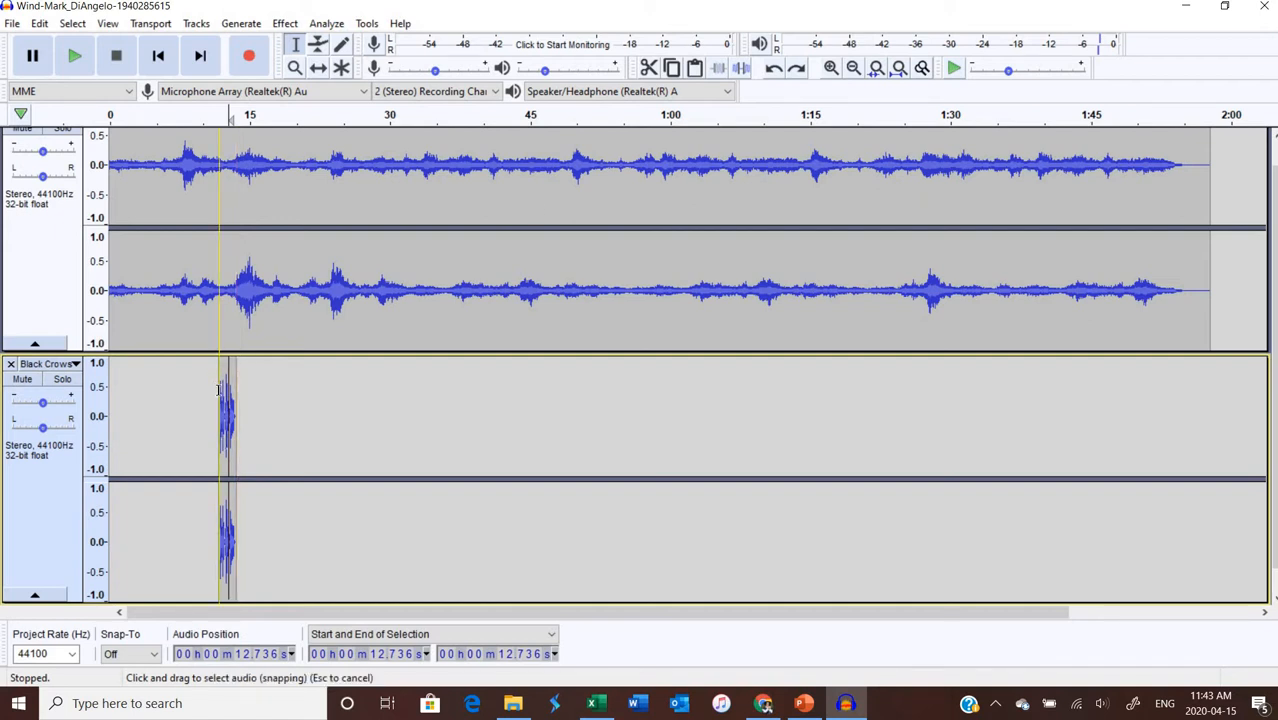
{"action": "left_click_drag", "start_coordinate": [220, 389], "coordinate": [236, 390]}
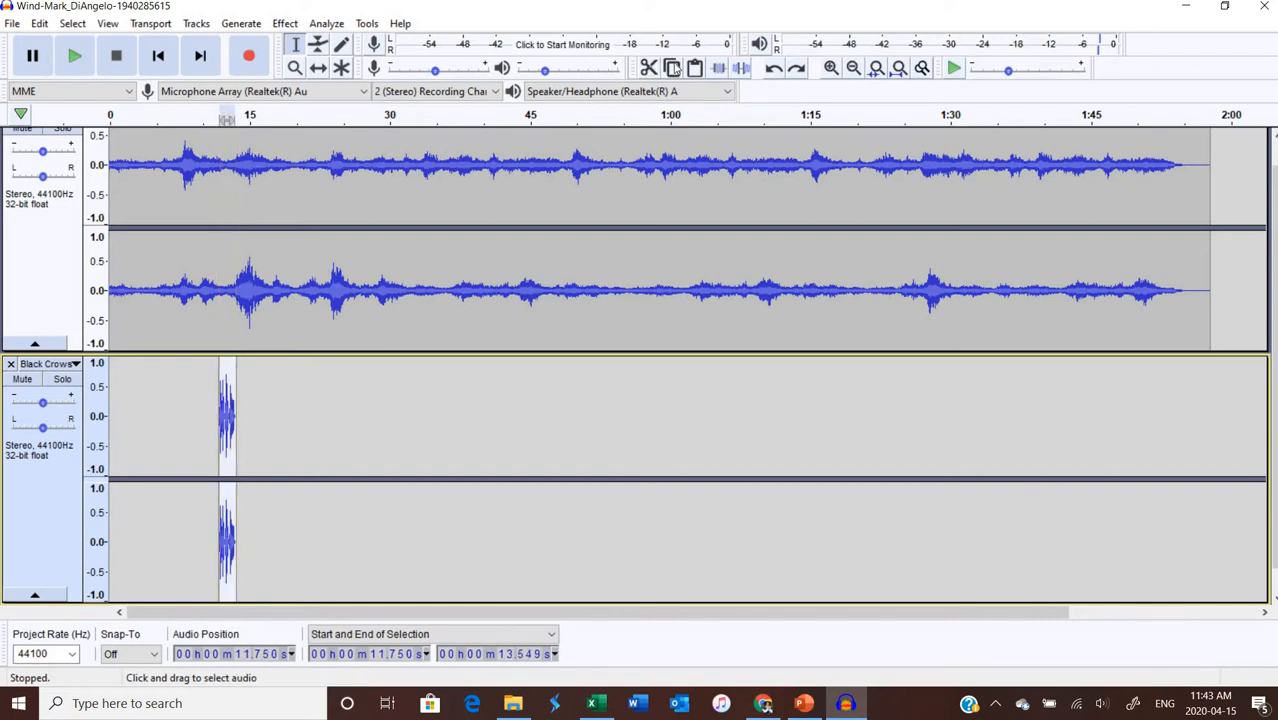
{"action": "left_click", "coordinate": [475, 448]}
{"action": "left_click", "coordinate": [694, 69]}
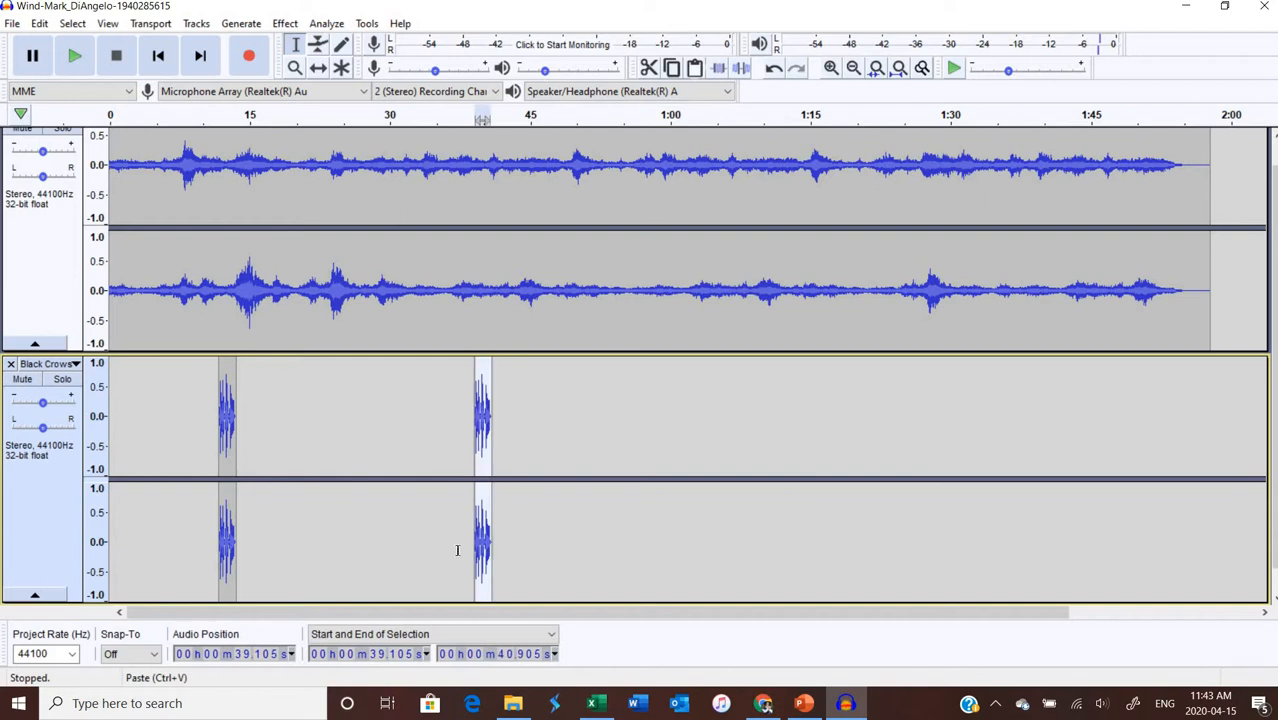
{"action": "left_click", "coordinate": [285, 24]}
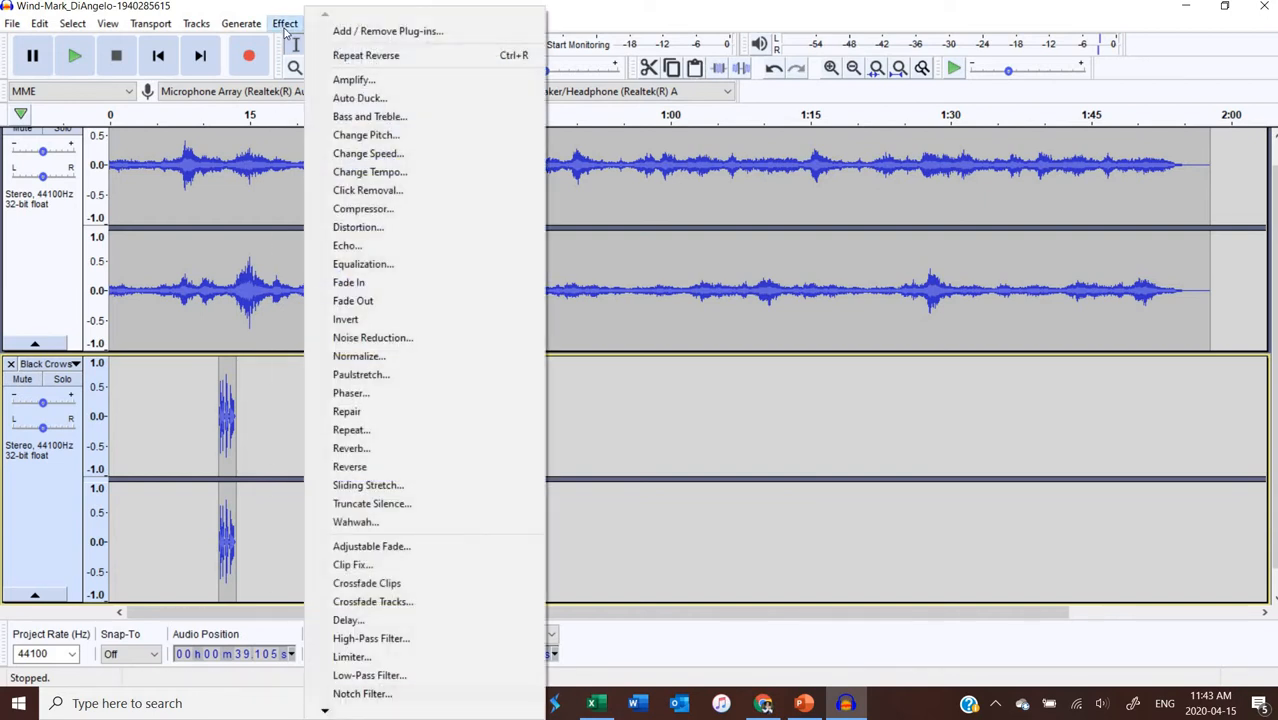
{"action": "left_click", "coordinate": [358, 430]}
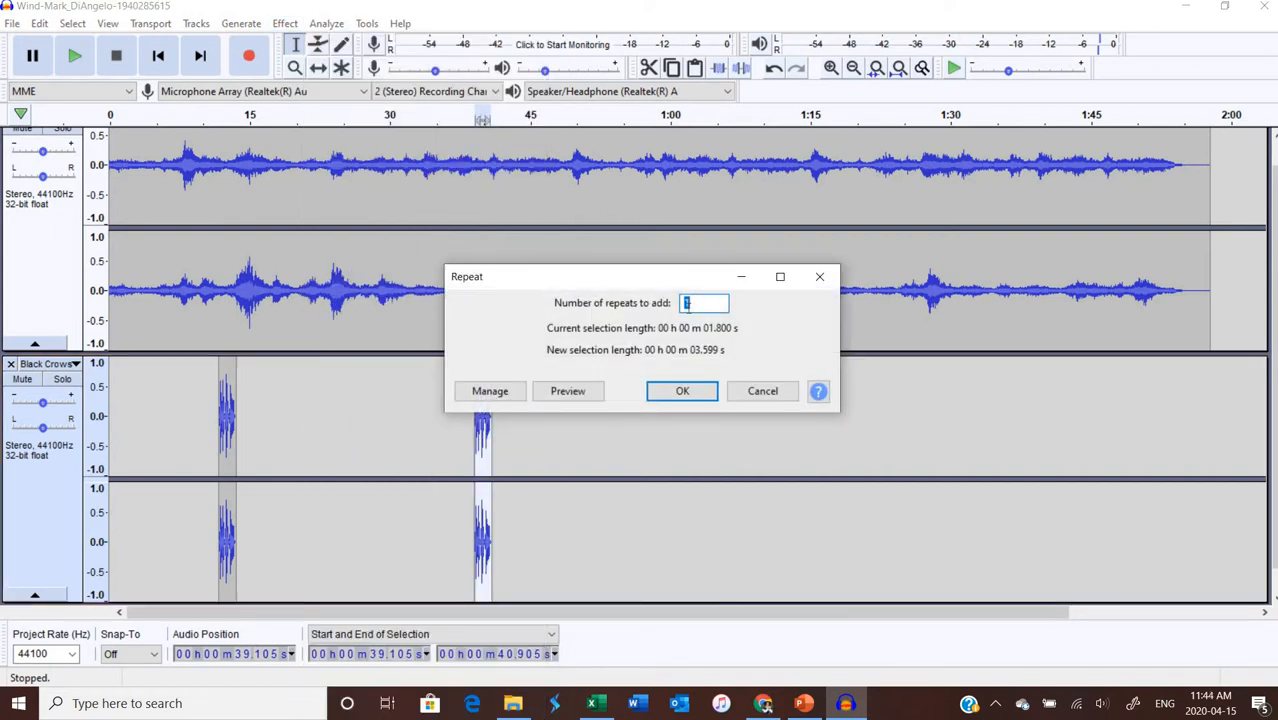
{"action": "left_click", "coordinate": [820, 277]}
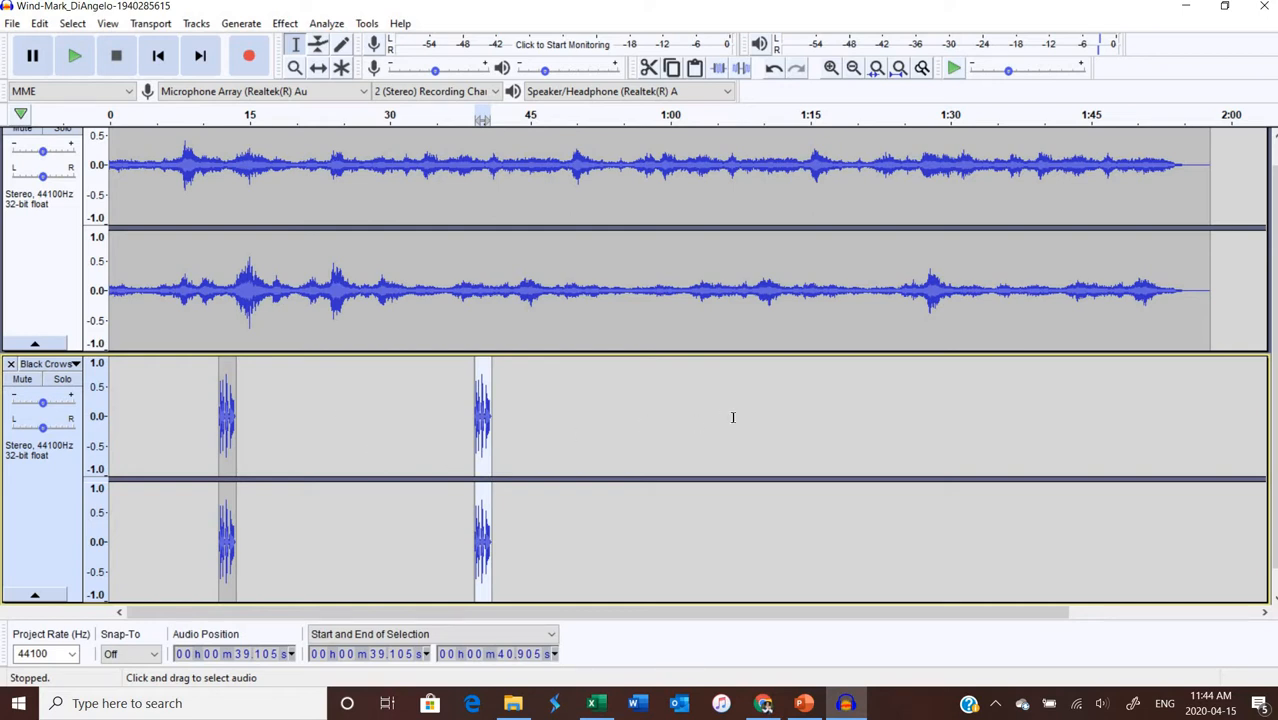
Paste another copy of the crow clip on the Black Crows track at about 1:25.9.
{"action": "left_click", "coordinate": [912, 410]}
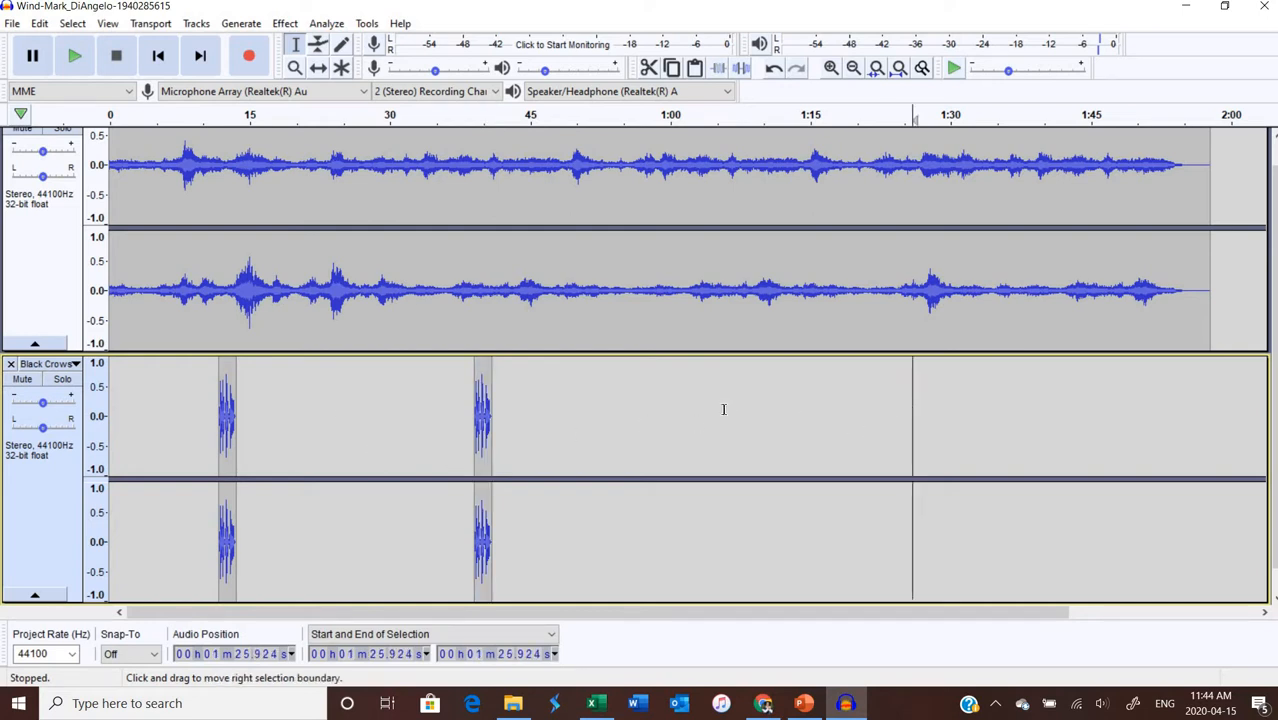
{"action": "left_click", "coordinate": [695, 68]}
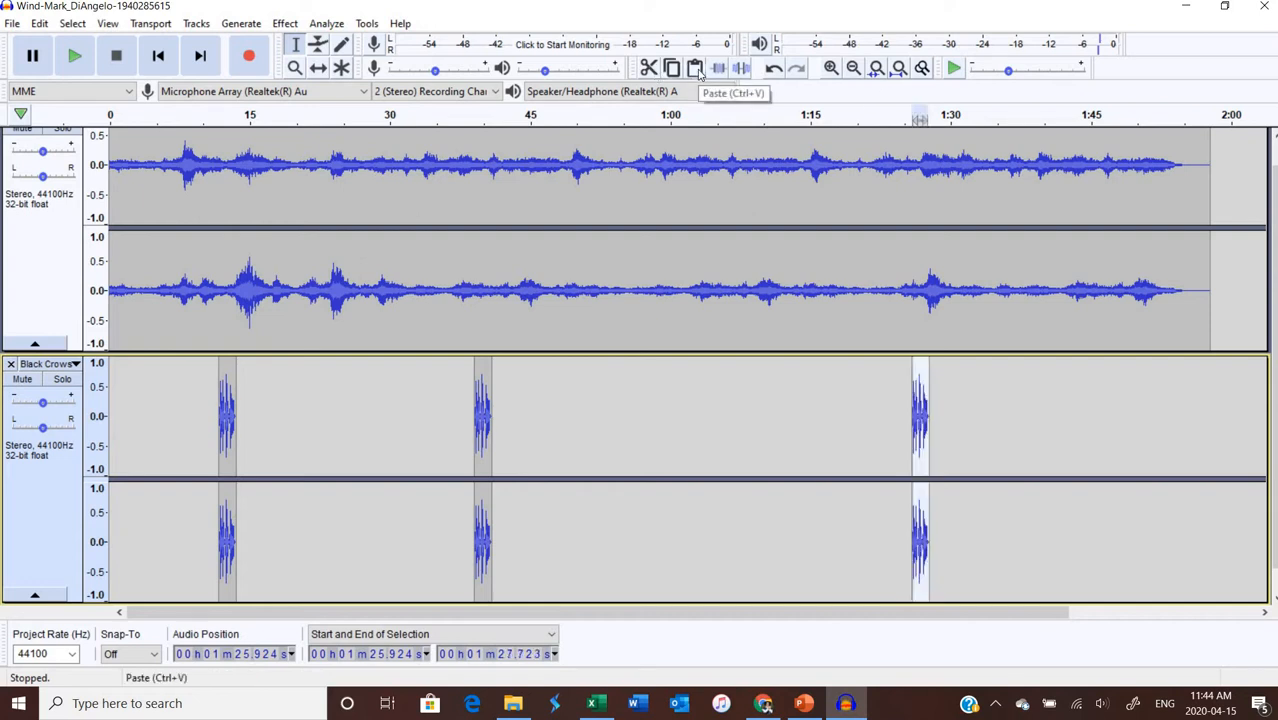
Import Werewolf Howl-SoundBible.com-1888553688.wav from the Downloads folder as a new track, making a copy of the file before editing.
{"action": "left_click", "coordinate": [14, 23]}
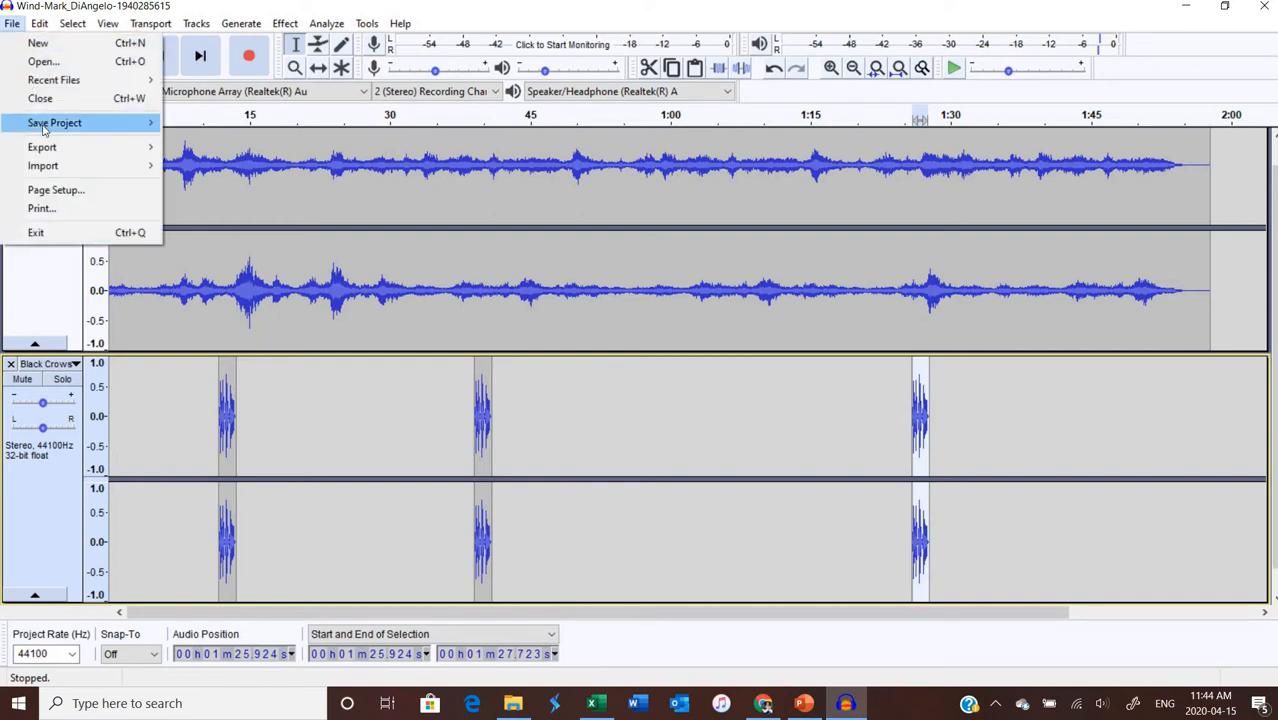
{"action": "mouse_move", "coordinate": [74, 165]}
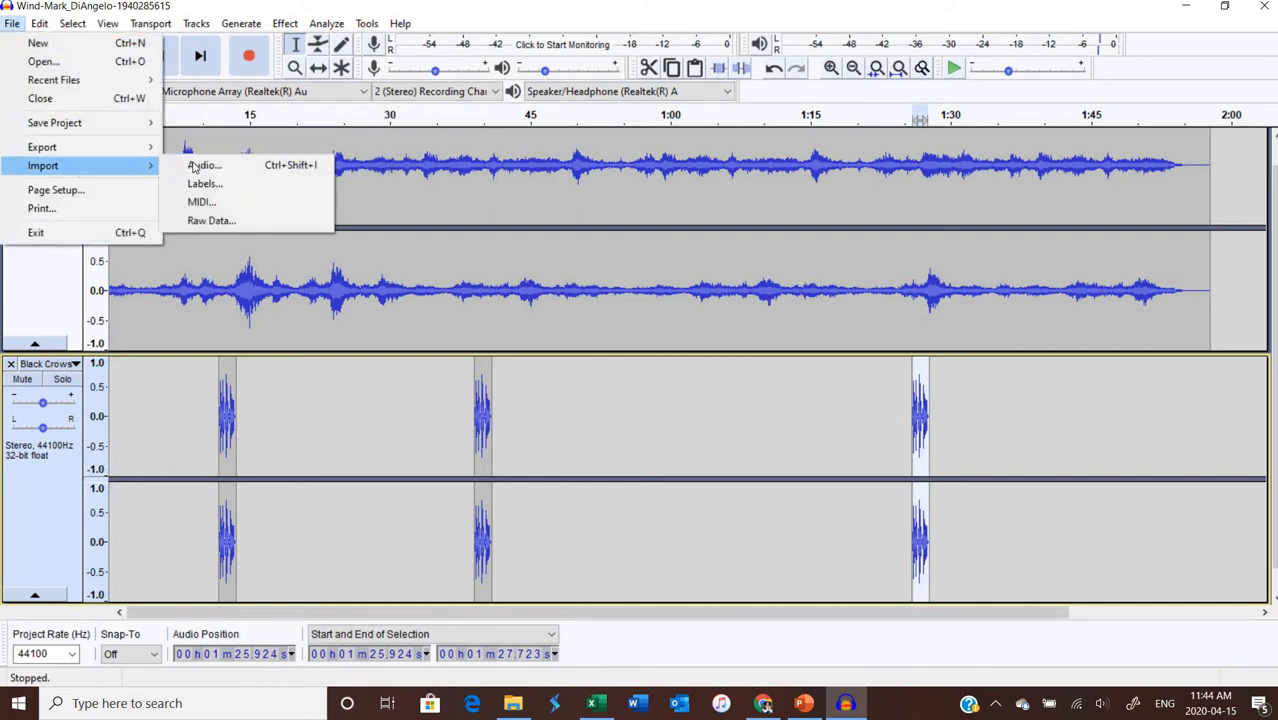
{"action": "left_click", "coordinate": [195, 166]}
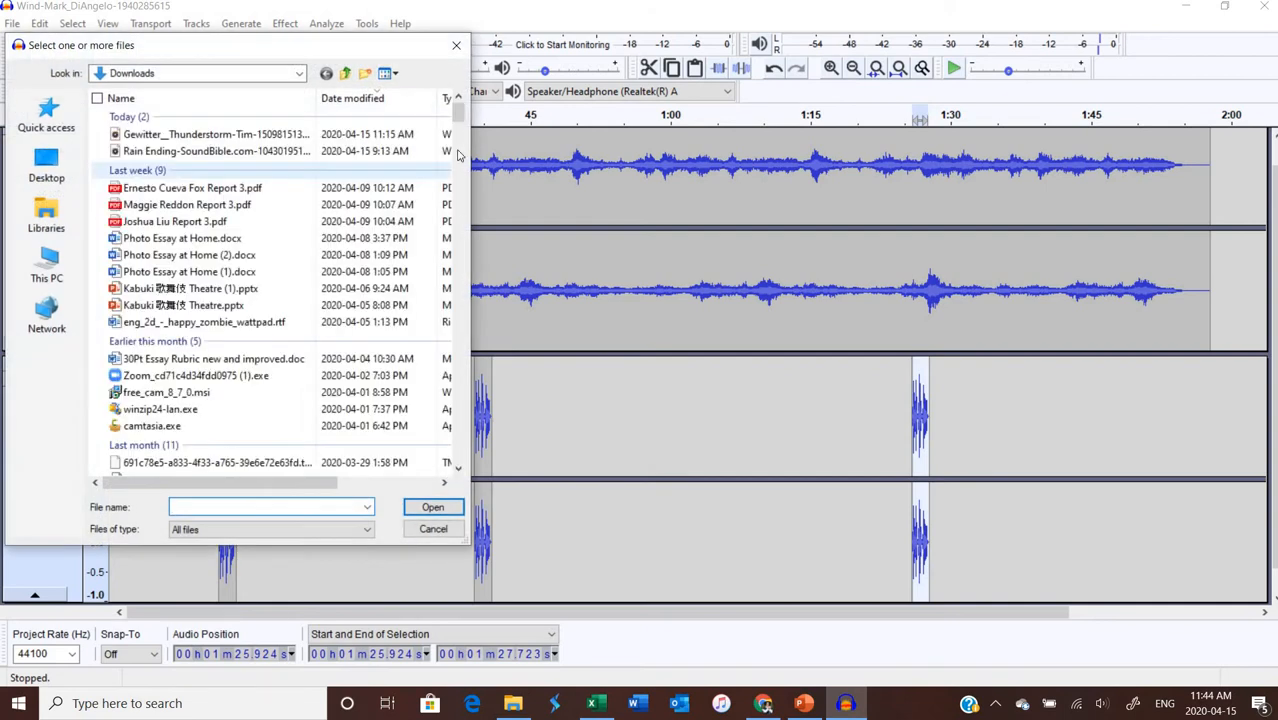
{"action": "scroll", "coordinate": [462, 133], "scroll_direction": "down", "scroll_amount": 15}
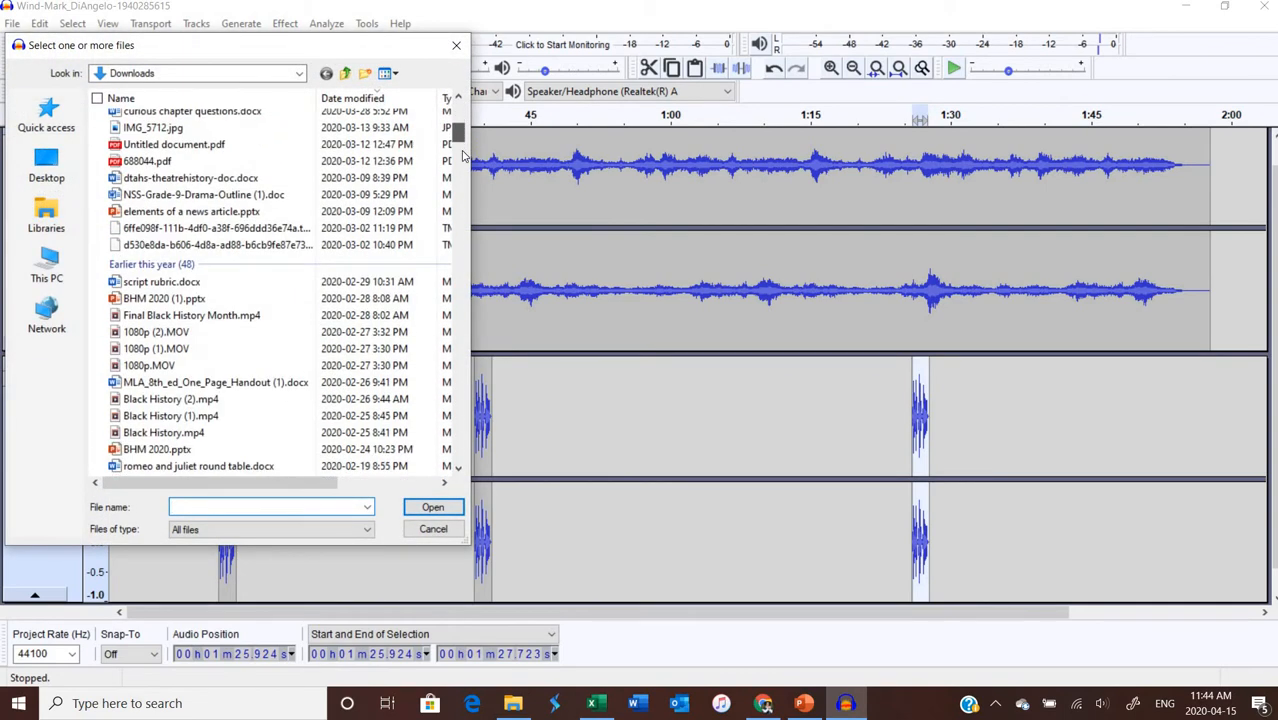
{"action": "scroll", "coordinate": [465, 190], "scroll_direction": "down", "scroll_amount": 10}
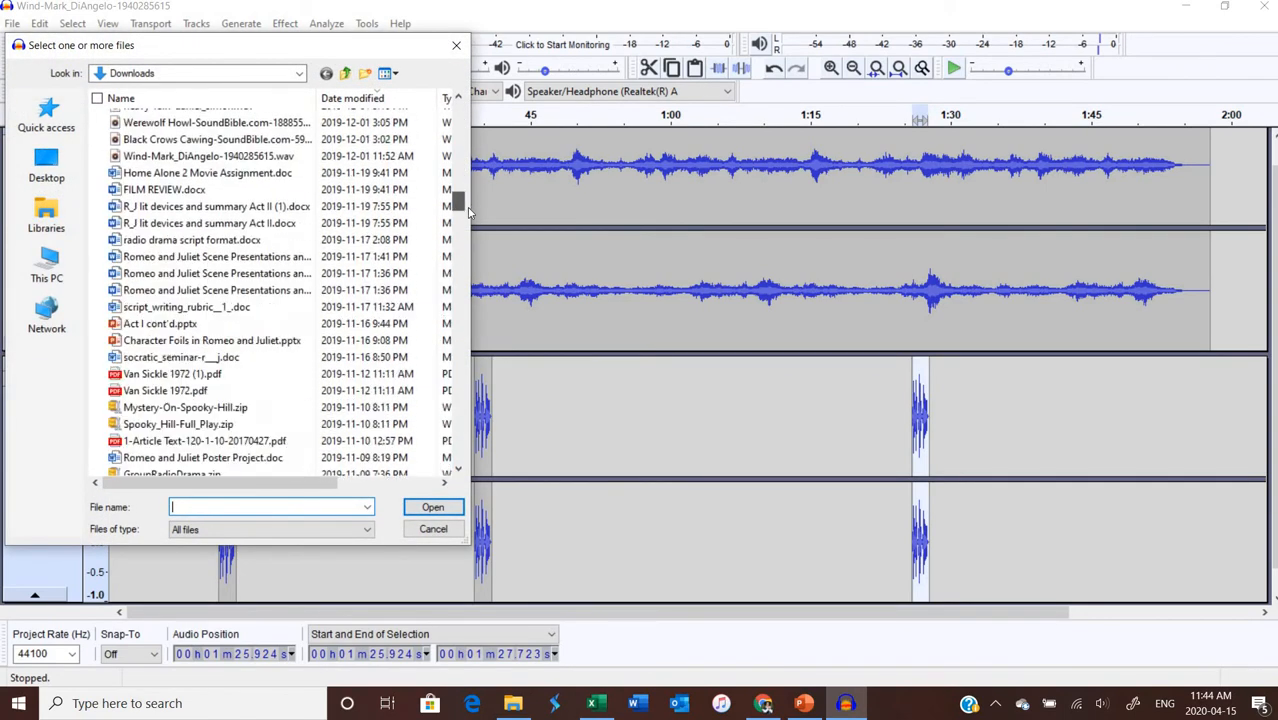
{"action": "scroll", "coordinate": [341, 185], "scroll_direction": "up", "scroll_amount": 1}
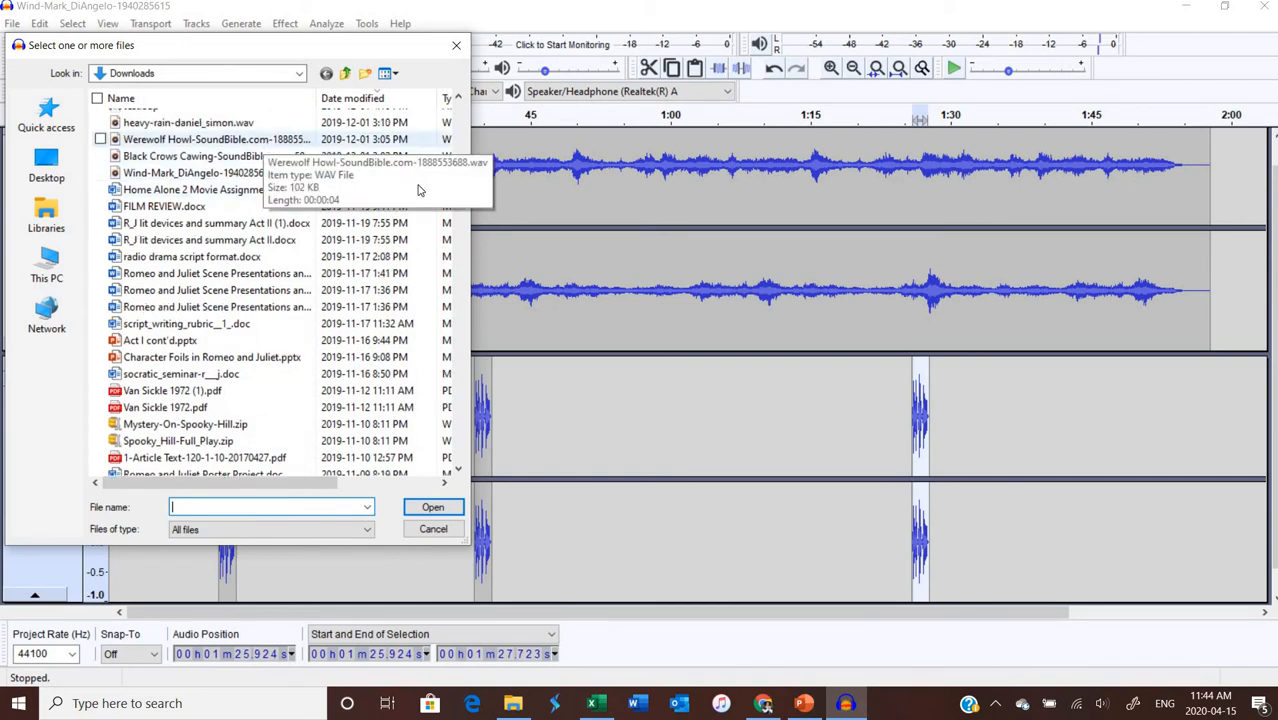
{"action": "scroll", "coordinate": [458, 190], "scroll_direction": "up", "scroll_amount": 8}
{"action": "scroll", "coordinate": [458, 190], "scroll_direction": "up", "scroll_amount": 1}
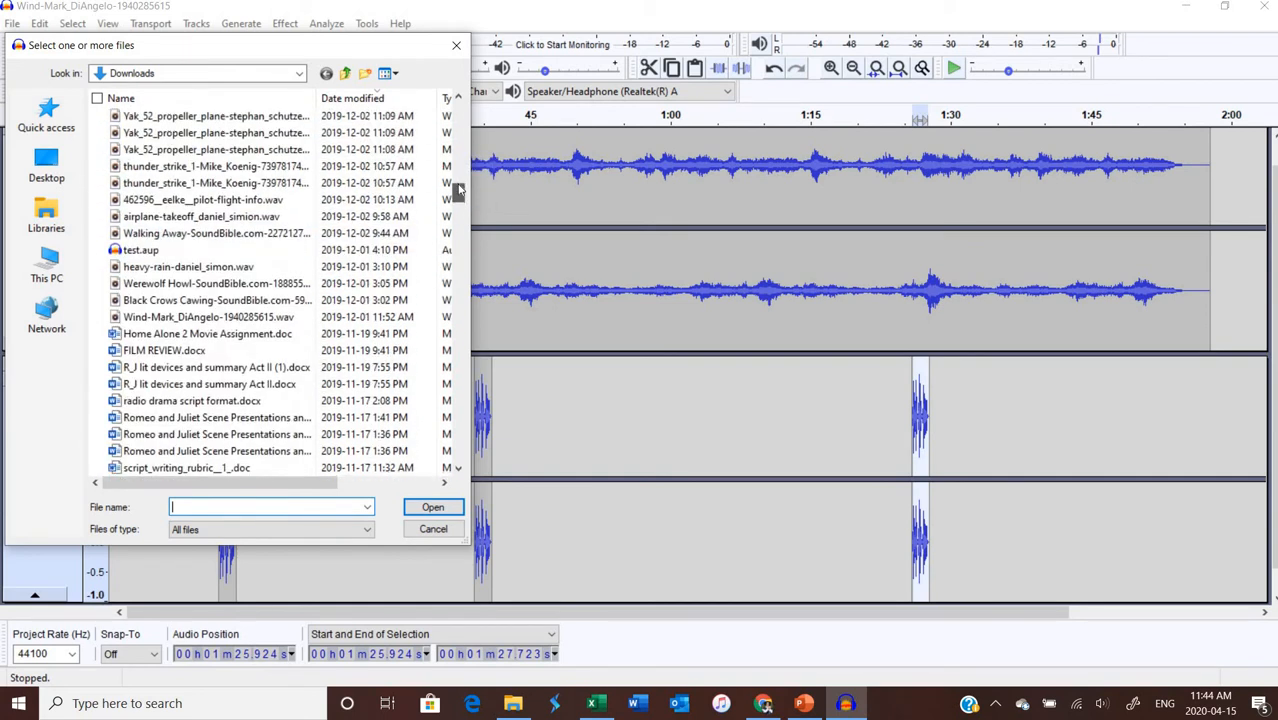
{"action": "left_click_drag", "start_coordinate": [458, 185], "coordinate": [455, 162]}
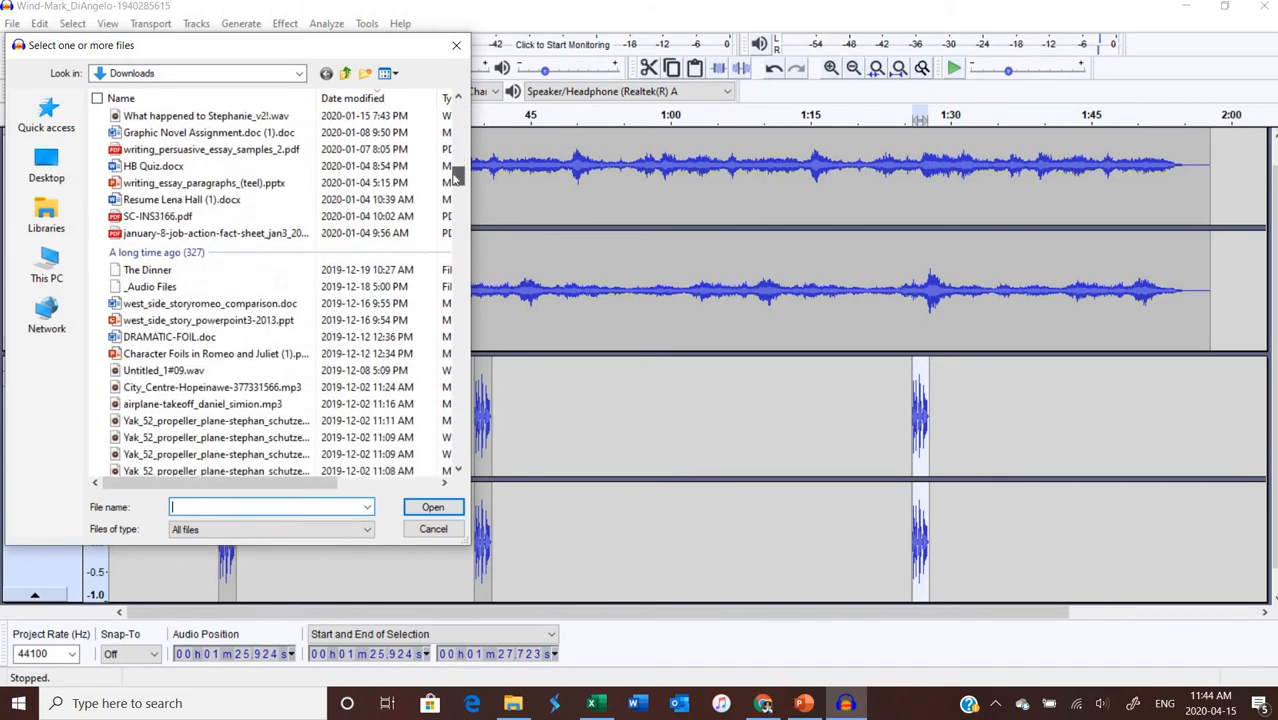
{"action": "mouse_move", "coordinate": [456, 181]}
{"action": "left_mouse_down"}
{"action": "mouse_move", "coordinate": [462, 236]}
{"action": "mouse_move", "coordinate": [460, 188]}
{"action": "left_mouse_up"}
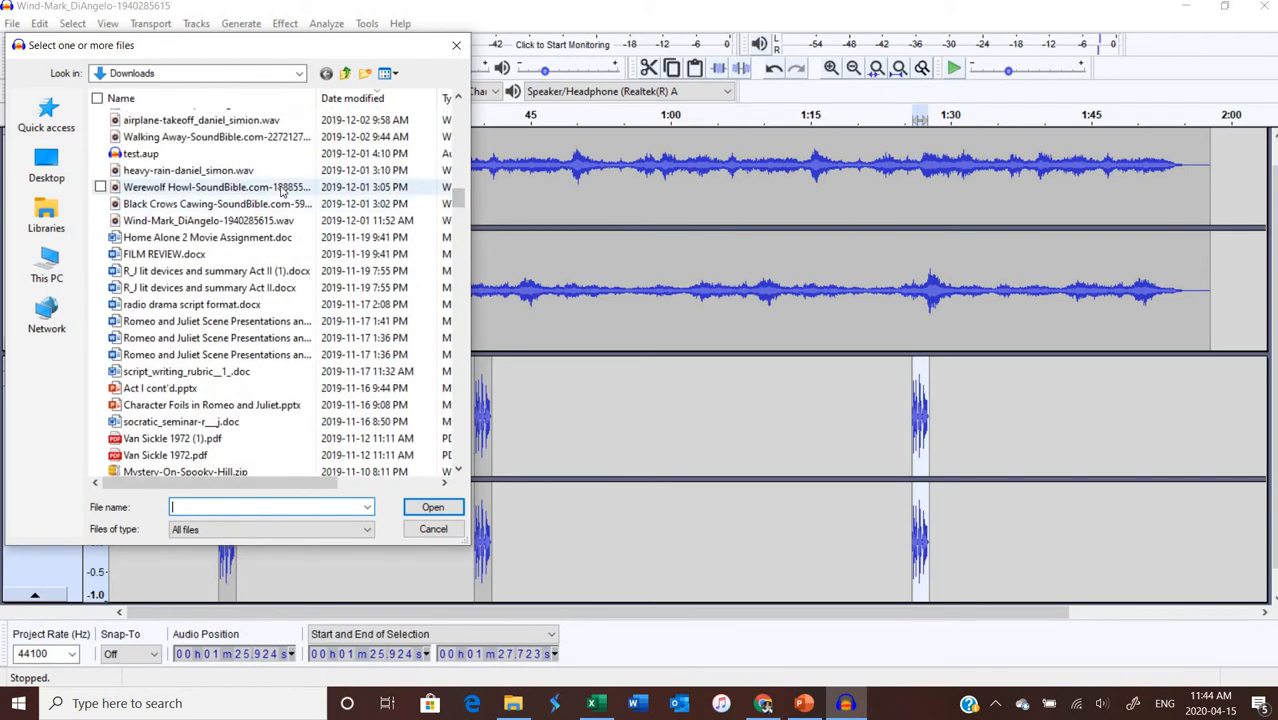
{"action": "left_click", "coordinate": [420, 188]}
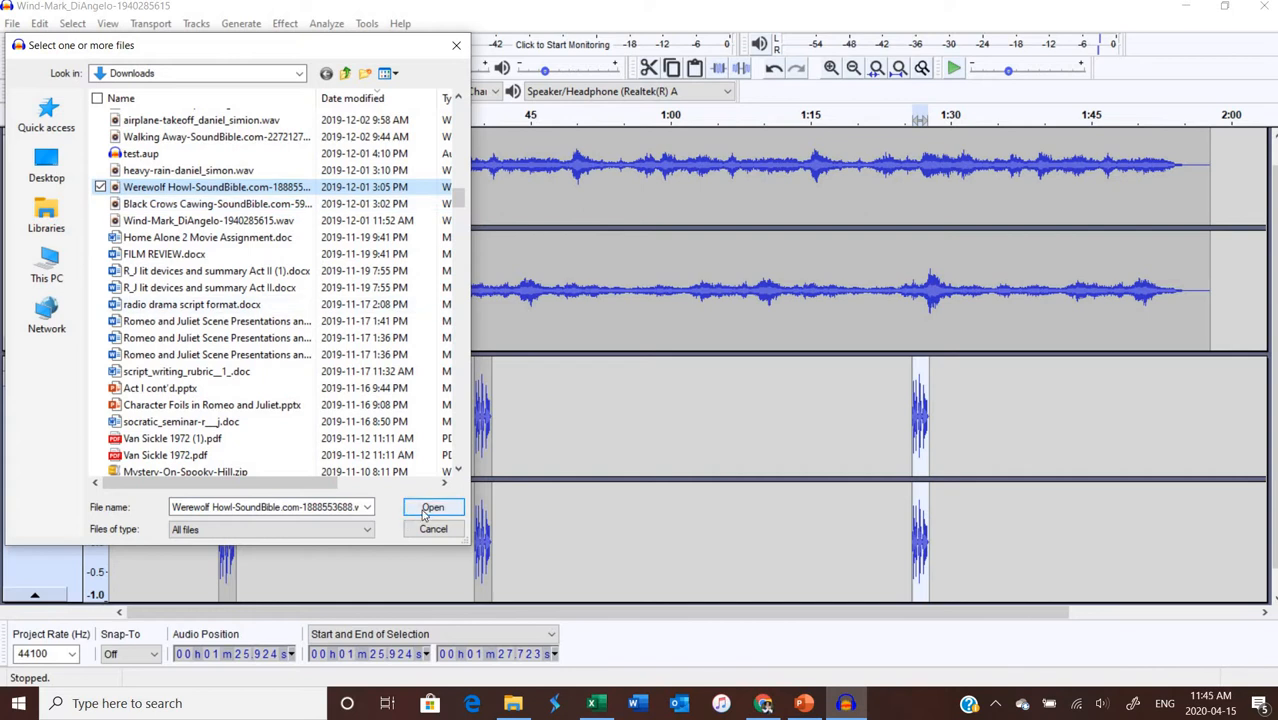
{"action": "left_click", "coordinate": [434, 508]}
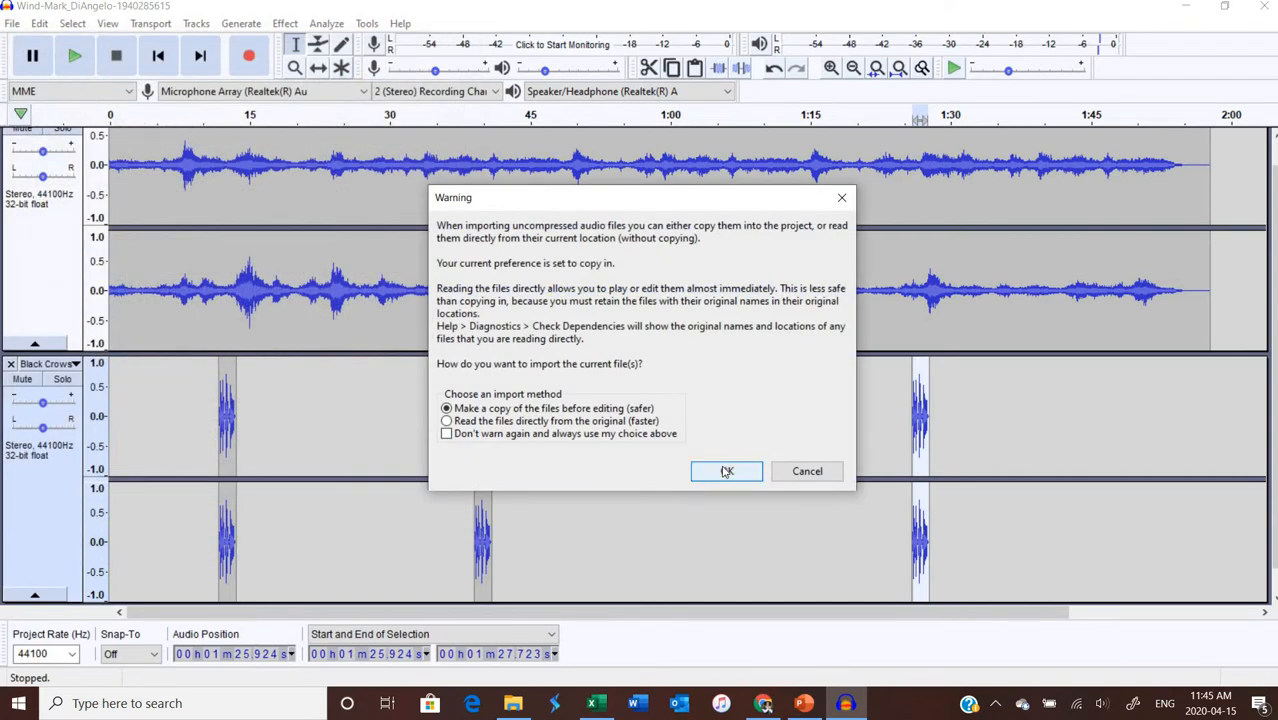
{"action": "left_click", "coordinate": [726, 471]}
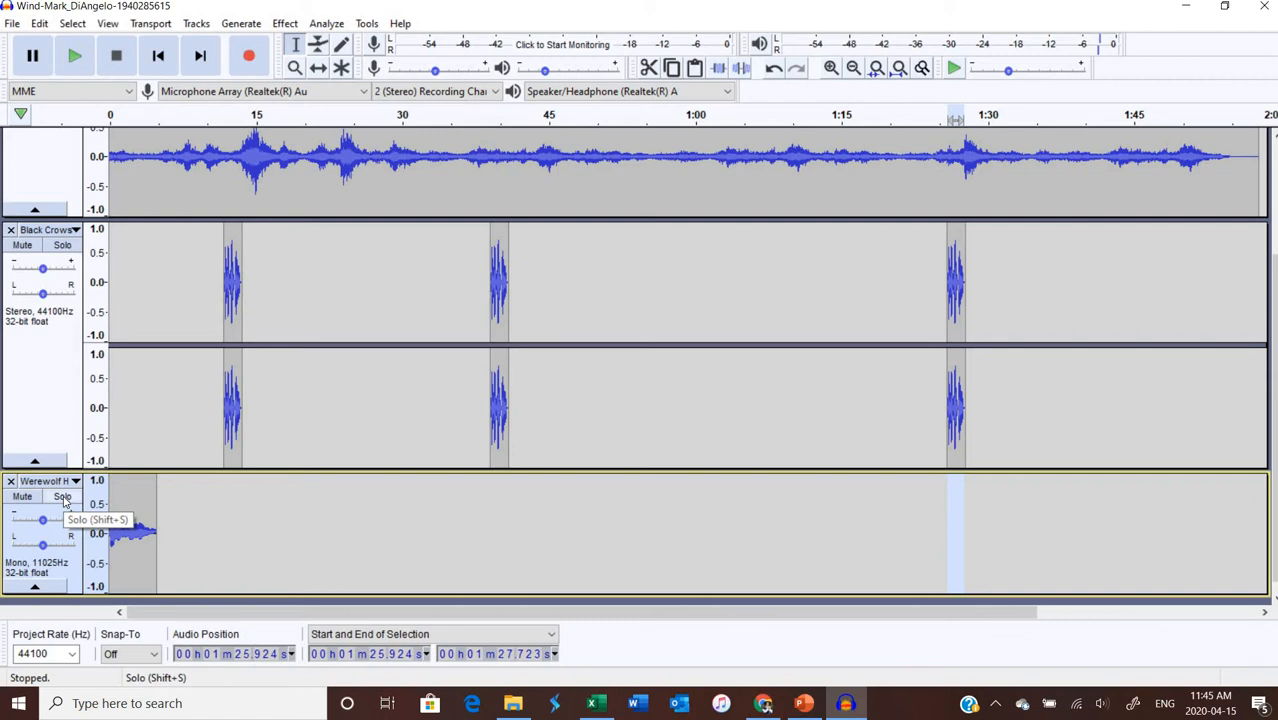
Audition the werewolf howl track in solo from 0 seconds to the end of its clip, and turn its solo off.
{"action": "left_click", "coordinate": [62, 497]}
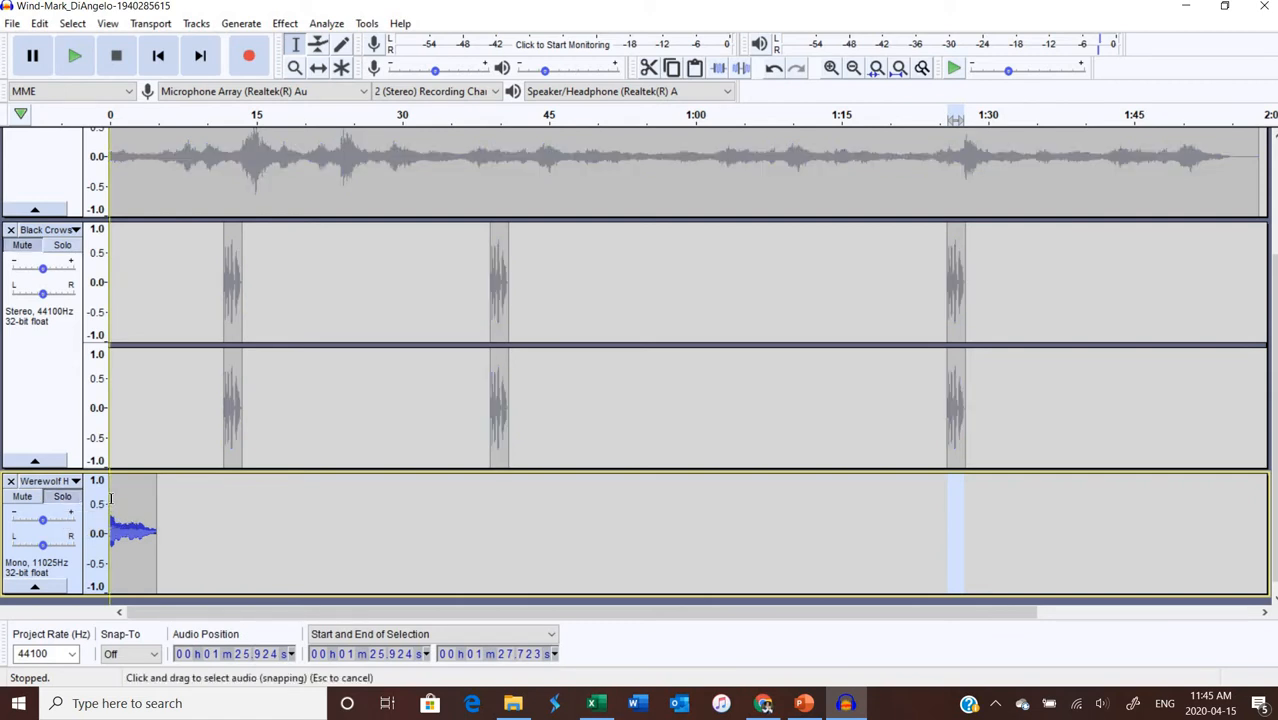
{"action": "left_click", "coordinate": [104, 504]}
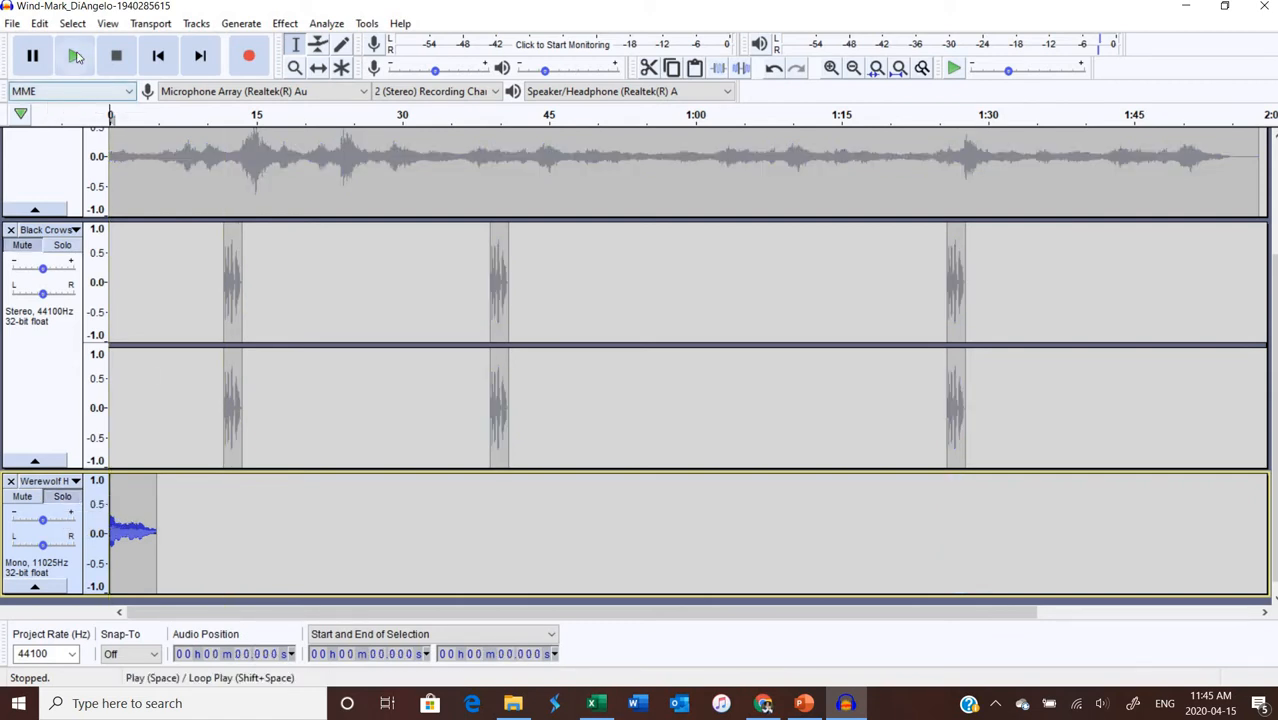
{"action": "left_click", "coordinate": [75, 57]}
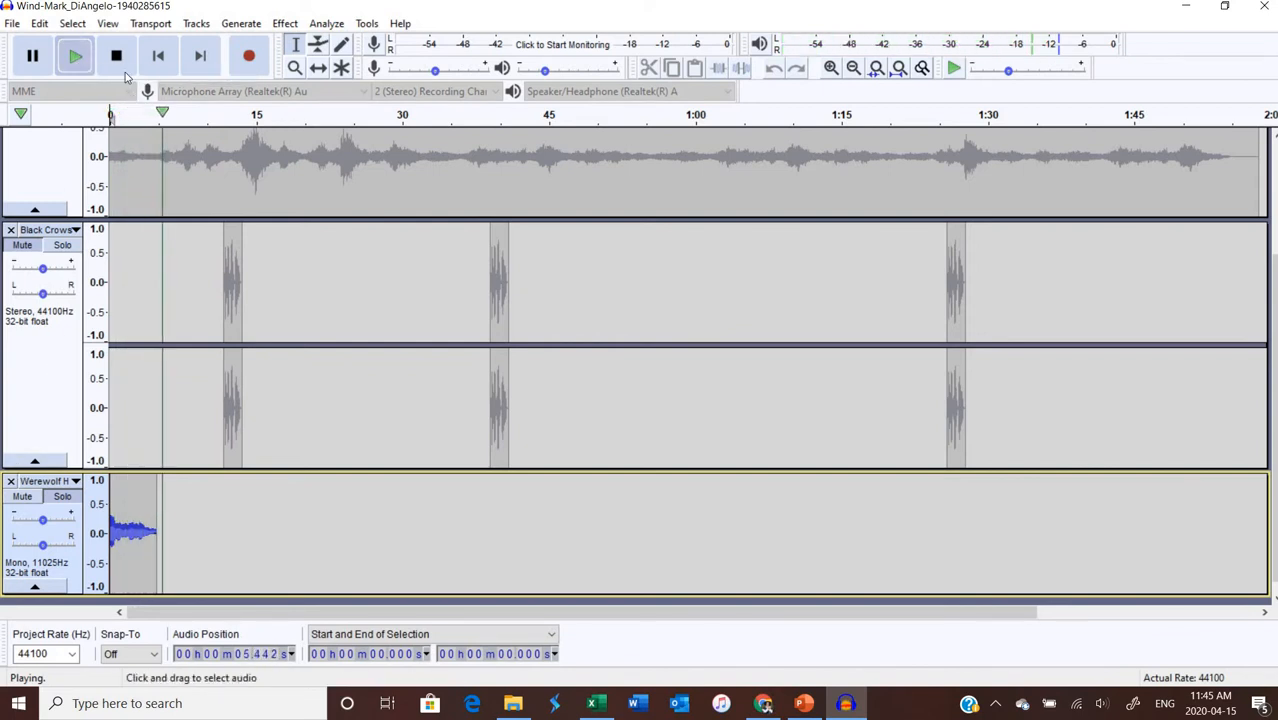
{"action": "left_click", "coordinate": [125, 69]}
{"action": "left_click", "coordinate": [124, 516]}
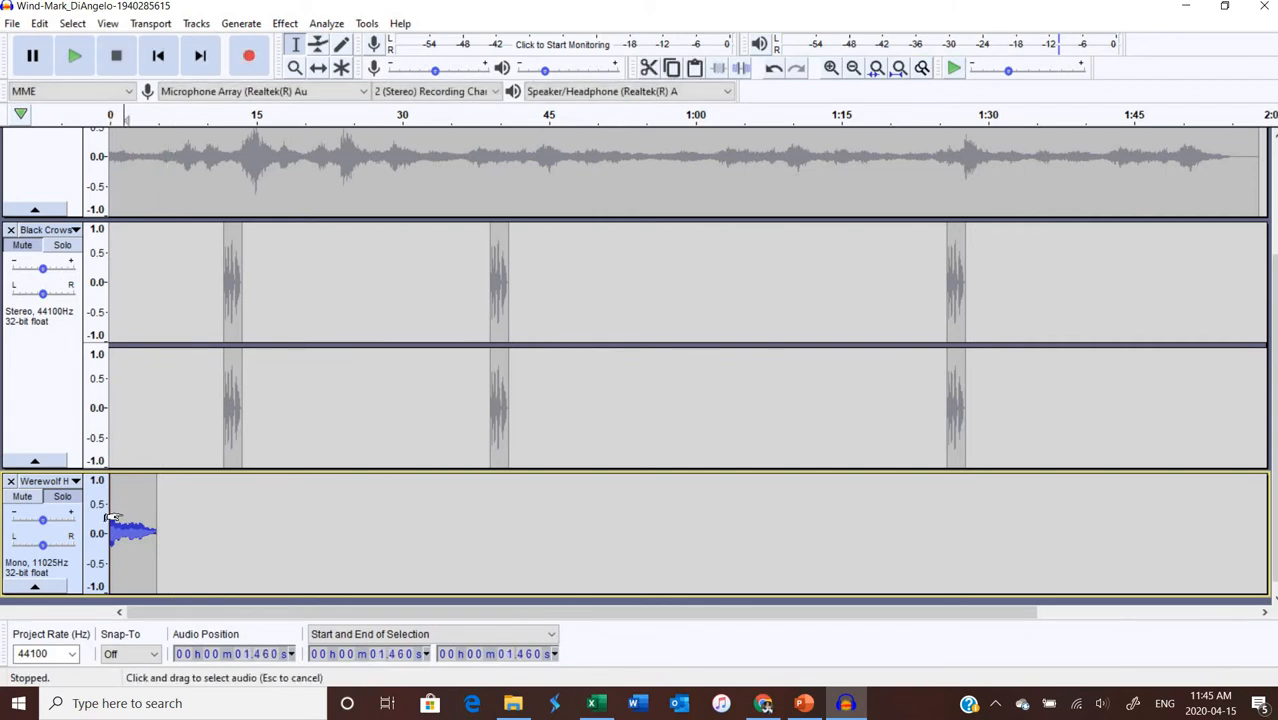
{"action": "left_click", "coordinate": [62, 497]}
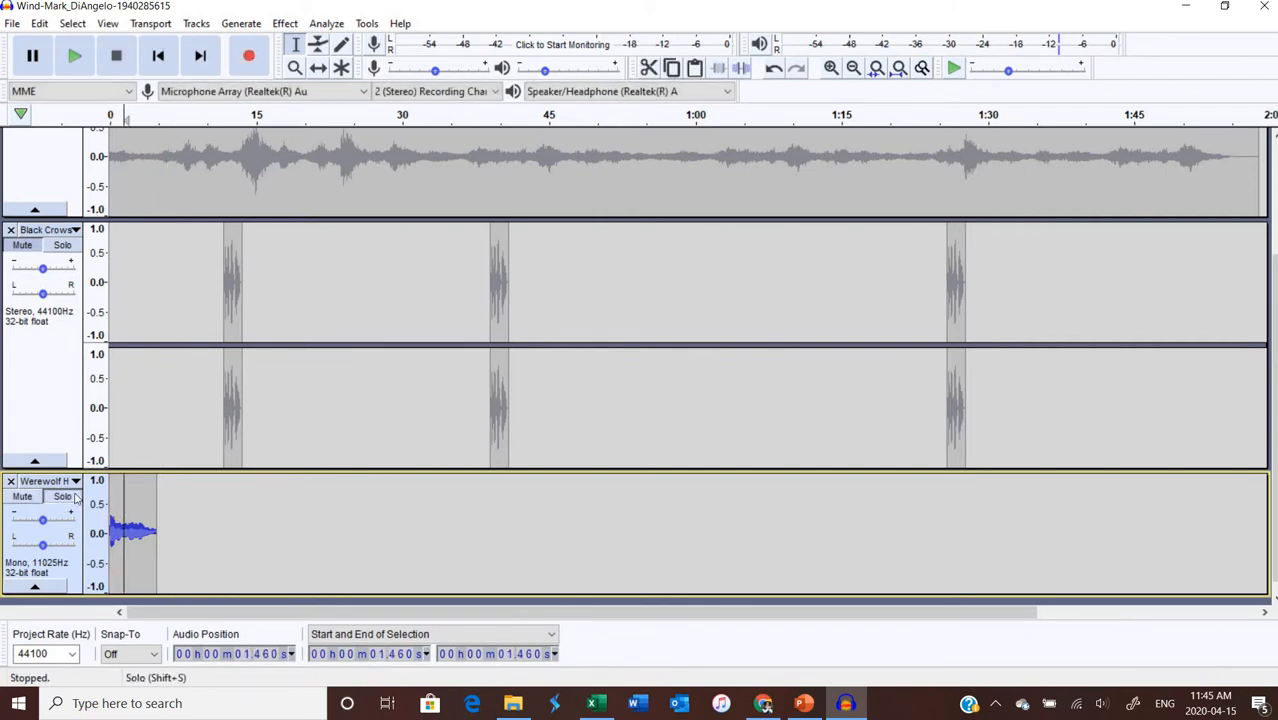
Move the werewolf howl clip along its track so it starts at about 57.5 seconds.
{"action": "left_click", "coordinate": [119, 521]}
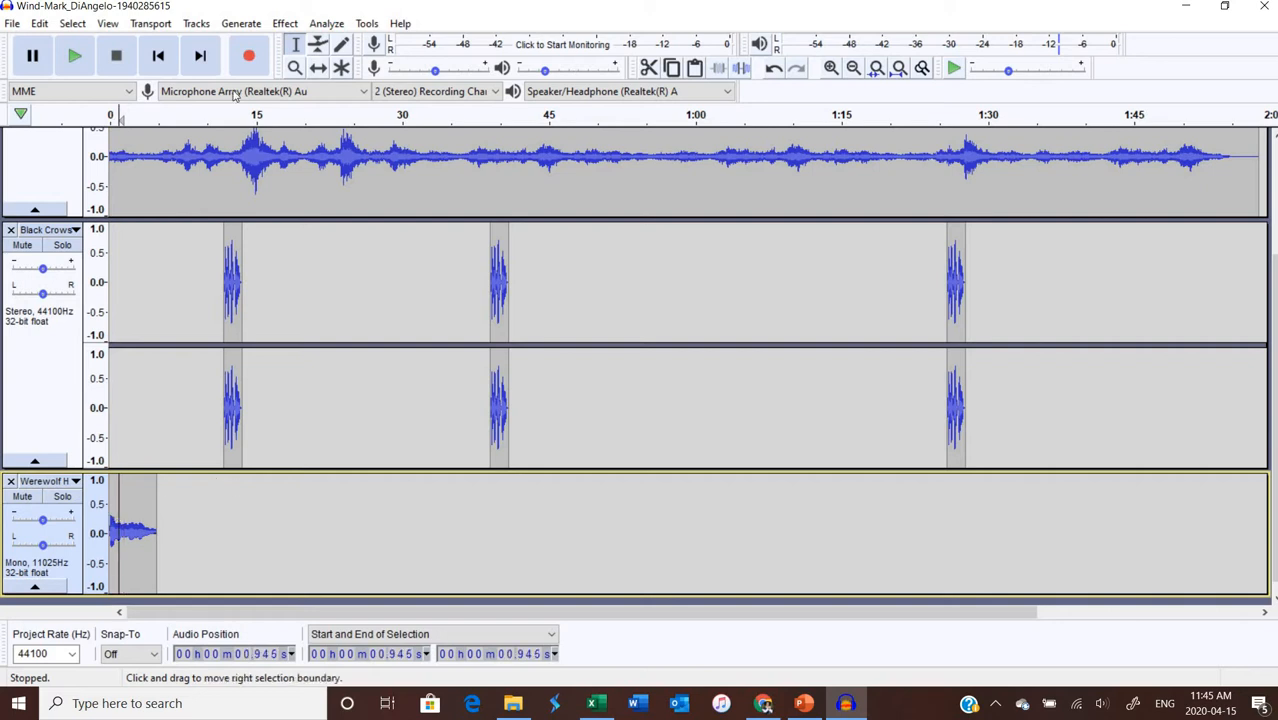
{"action": "left_click", "coordinate": [318, 67]}
{"action": "left_click_drag", "start_coordinate": [145, 500], "coordinate": [698, 538]}
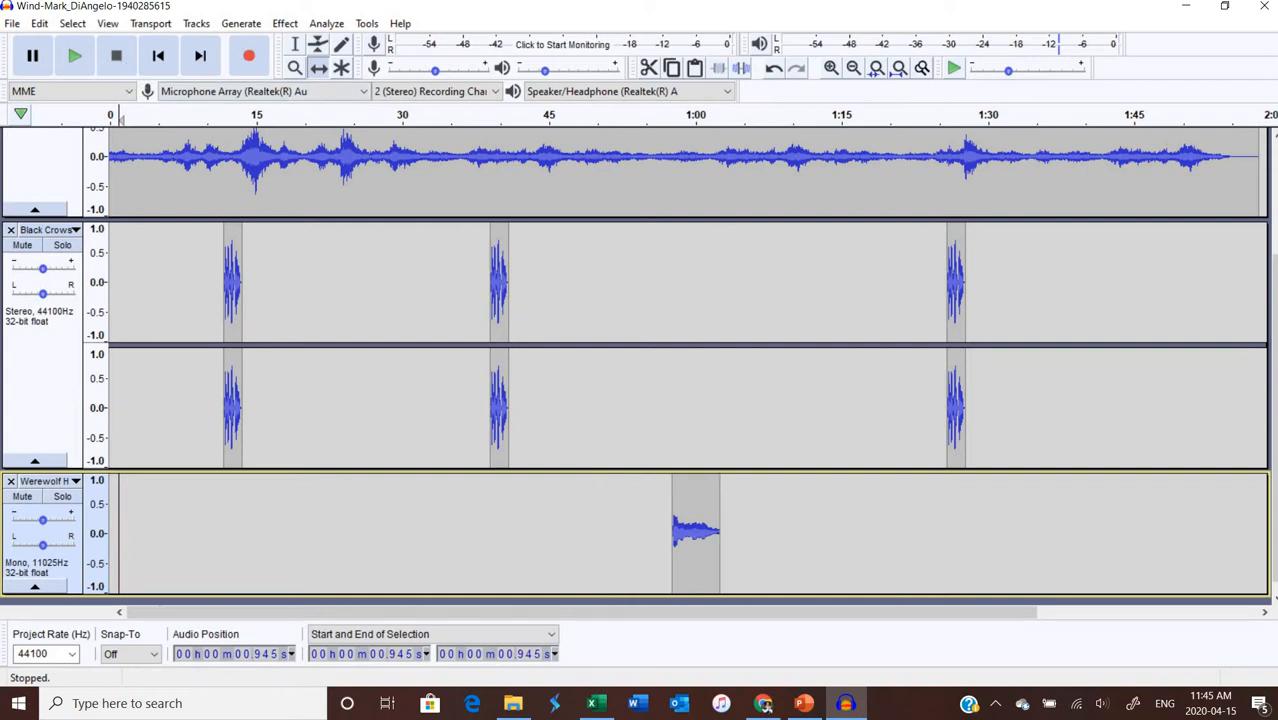
Play the mix from about 54 seconds until just past the werewolf howl clip, and stop playback.
{"action": "left_click", "coordinate": [295, 45]}
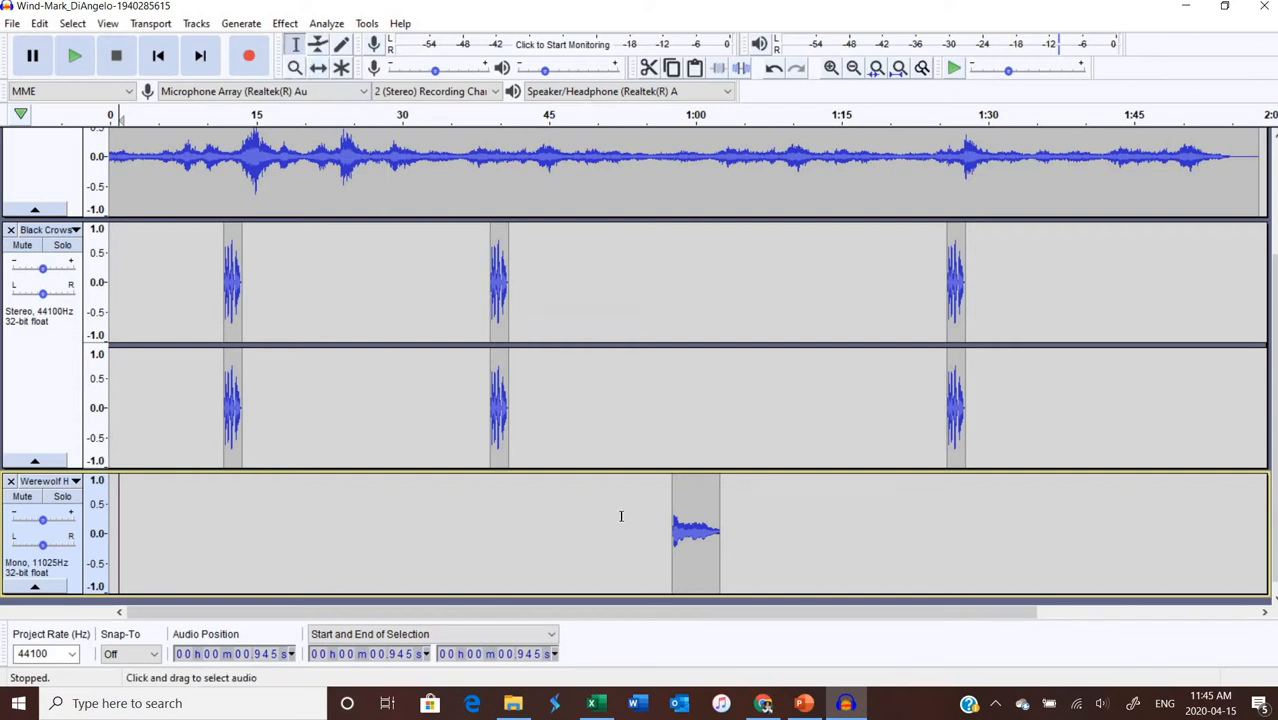
{"action": "left_click", "coordinate": [622, 518]}
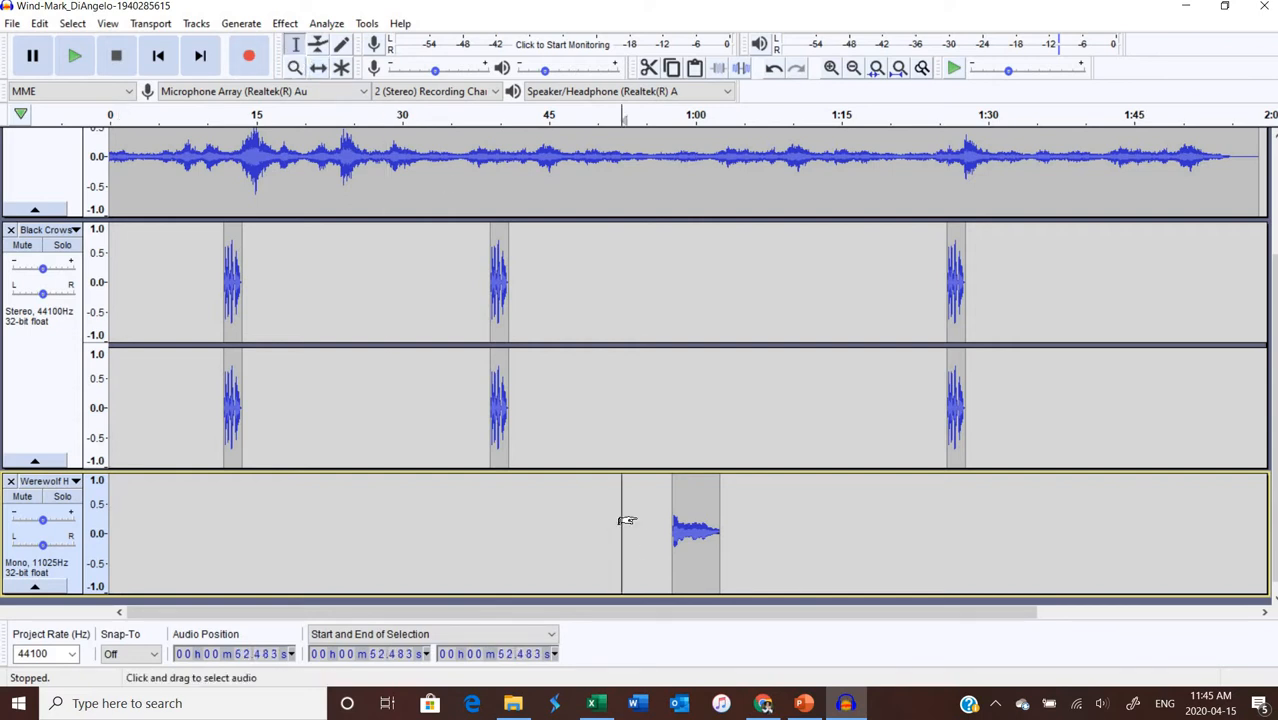
{"action": "left_click", "coordinate": [637, 520]}
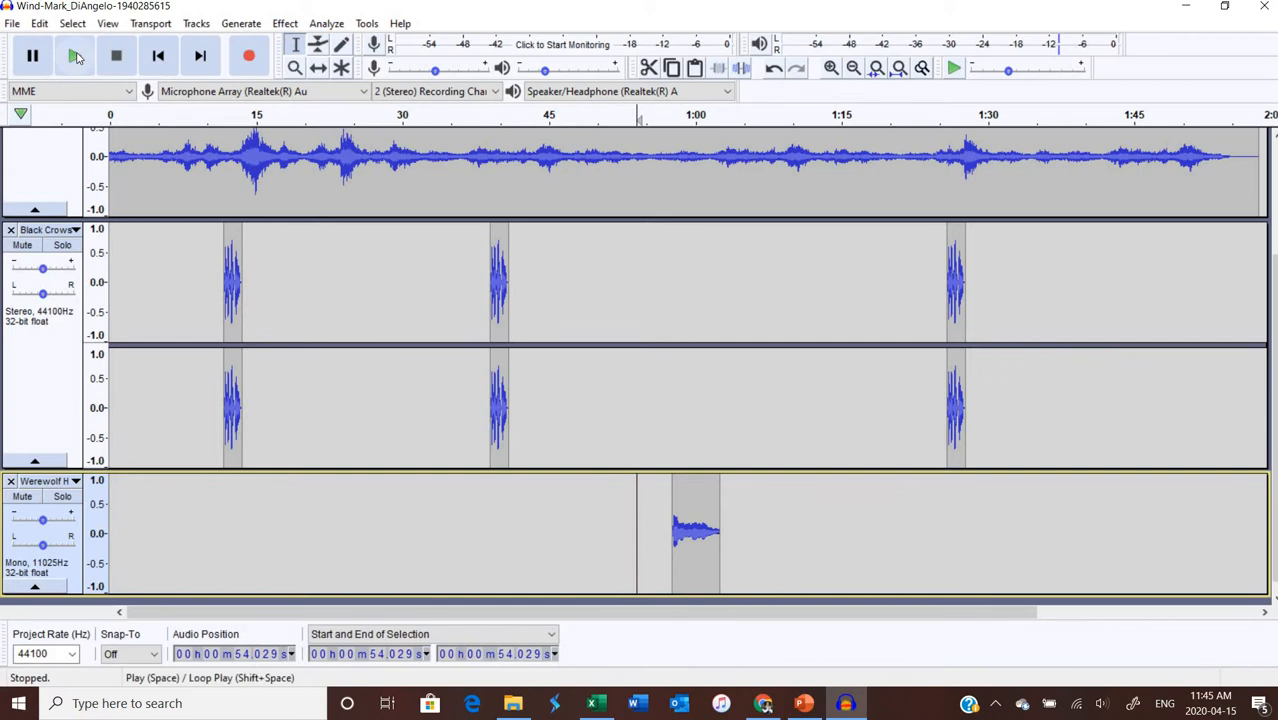
{"action": "left_click", "coordinate": [76, 57]}
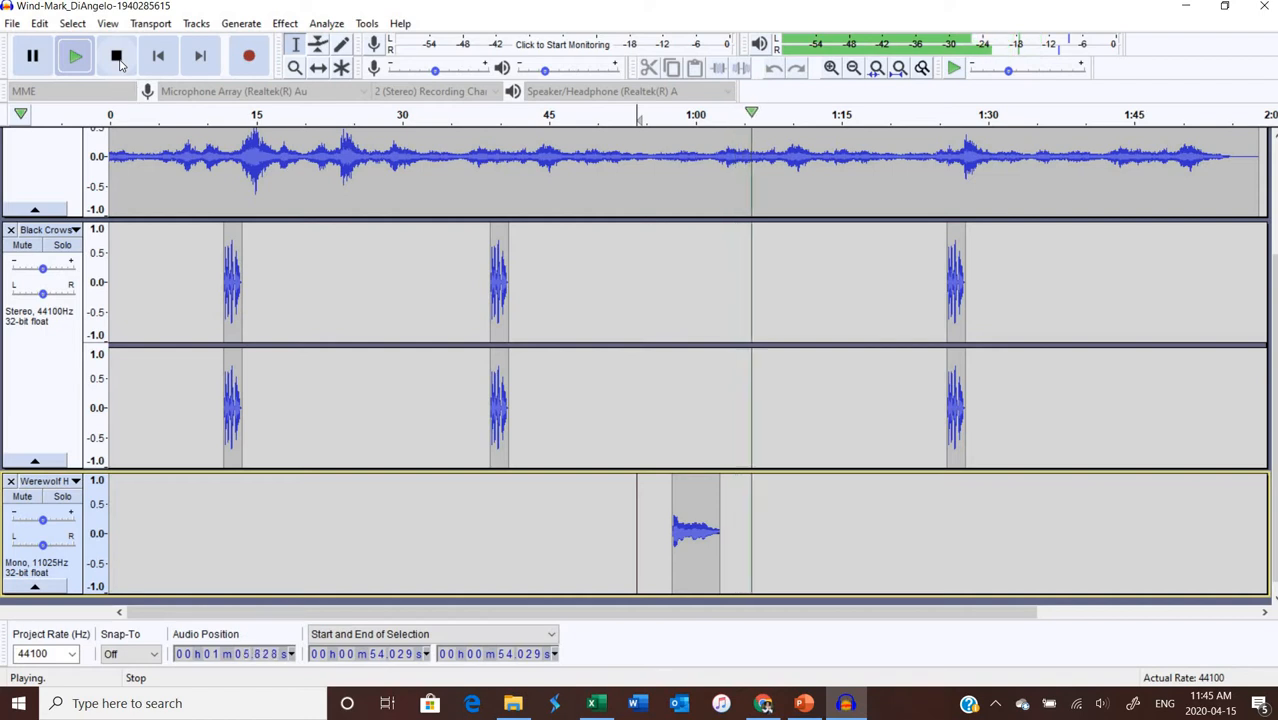
{"action": "left_click", "coordinate": [117, 58]}
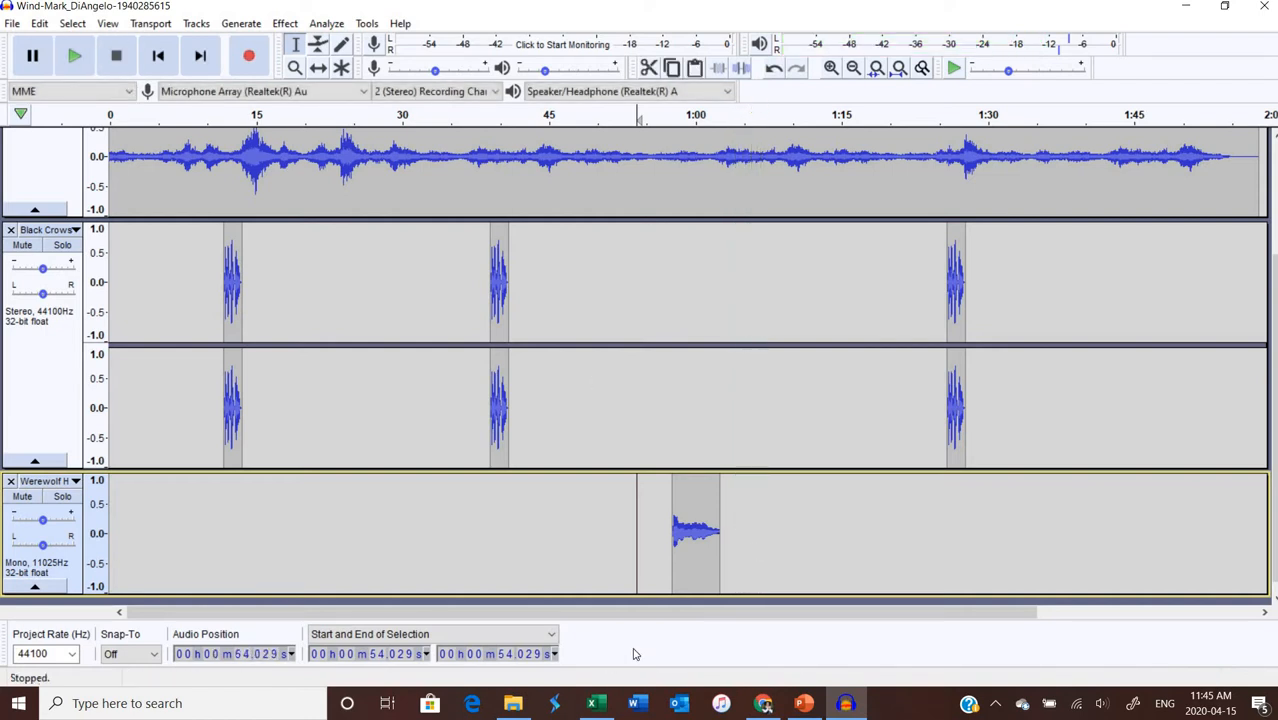
Switch to Chrome and search SoundBible.com for "demon girls" sounds.
{"action": "left_click", "coordinate": [766, 703]}
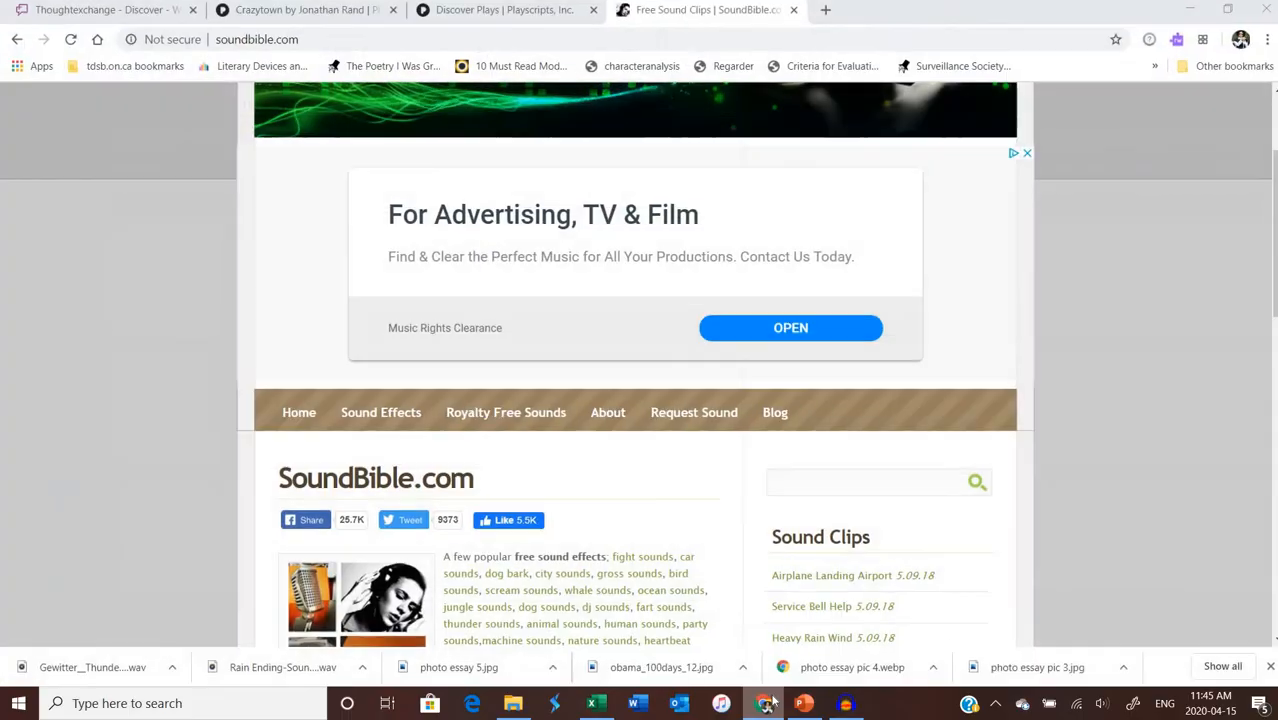
{"action": "left_click_drag", "start_coordinate": [1274, 252], "coordinate": [1269, 204]}
{"action": "scroll", "coordinate": [826, 389], "scroll_direction": "down", "scroll_amount": 3}
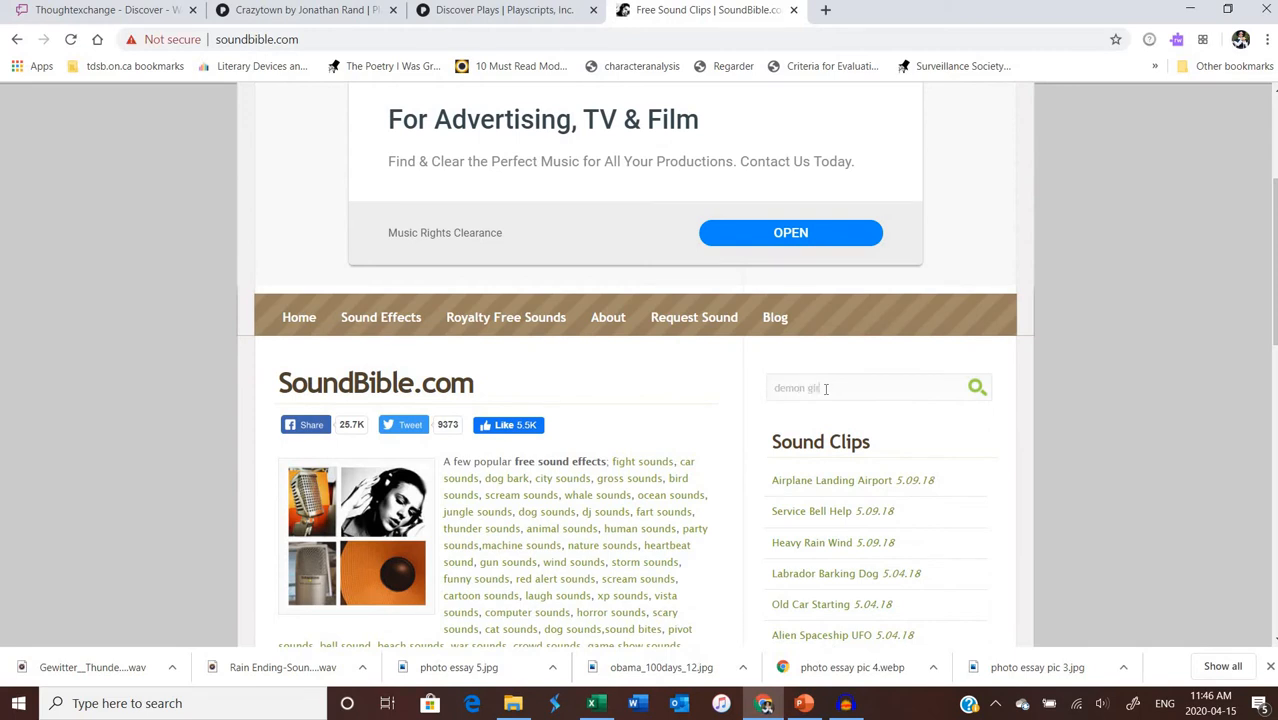
{"action": "key", "text": "Return"}
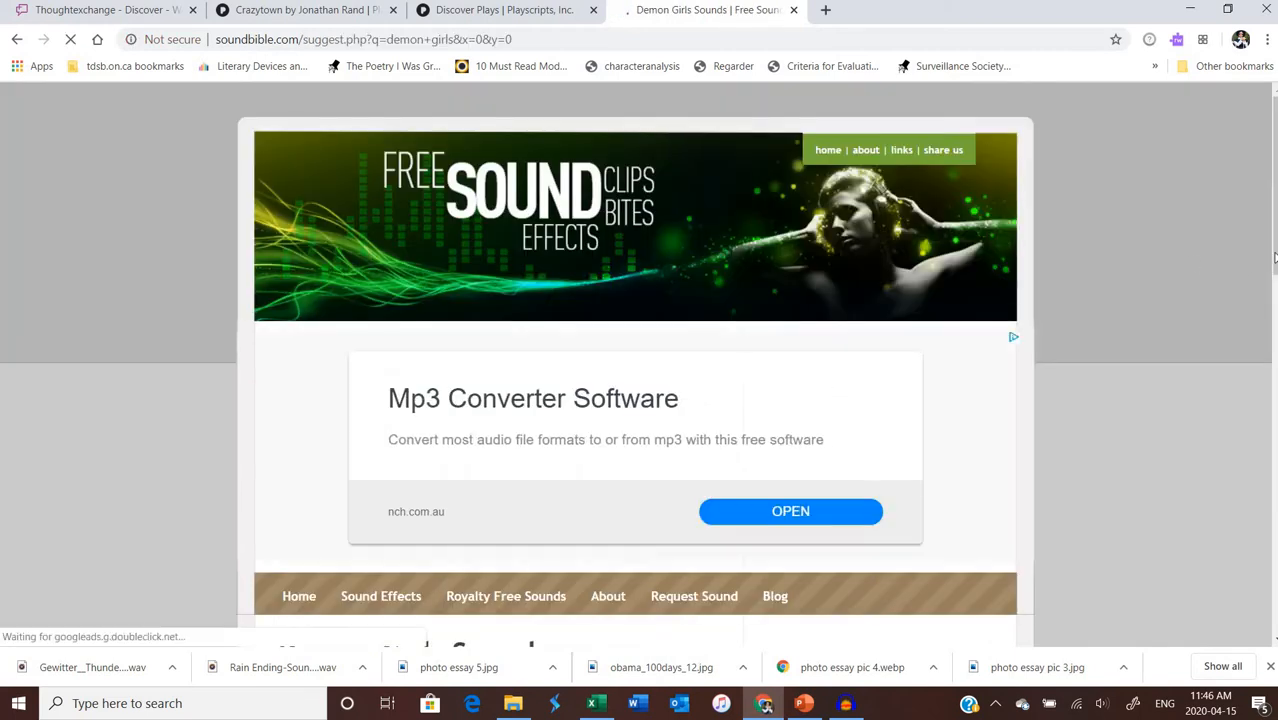
Listen to the preview of the Demon Girls Mockingbird sound in the search results.
{"action": "left_click_drag", "start_coordinate": [1274, 272], "coordinate": [1274, 308]}
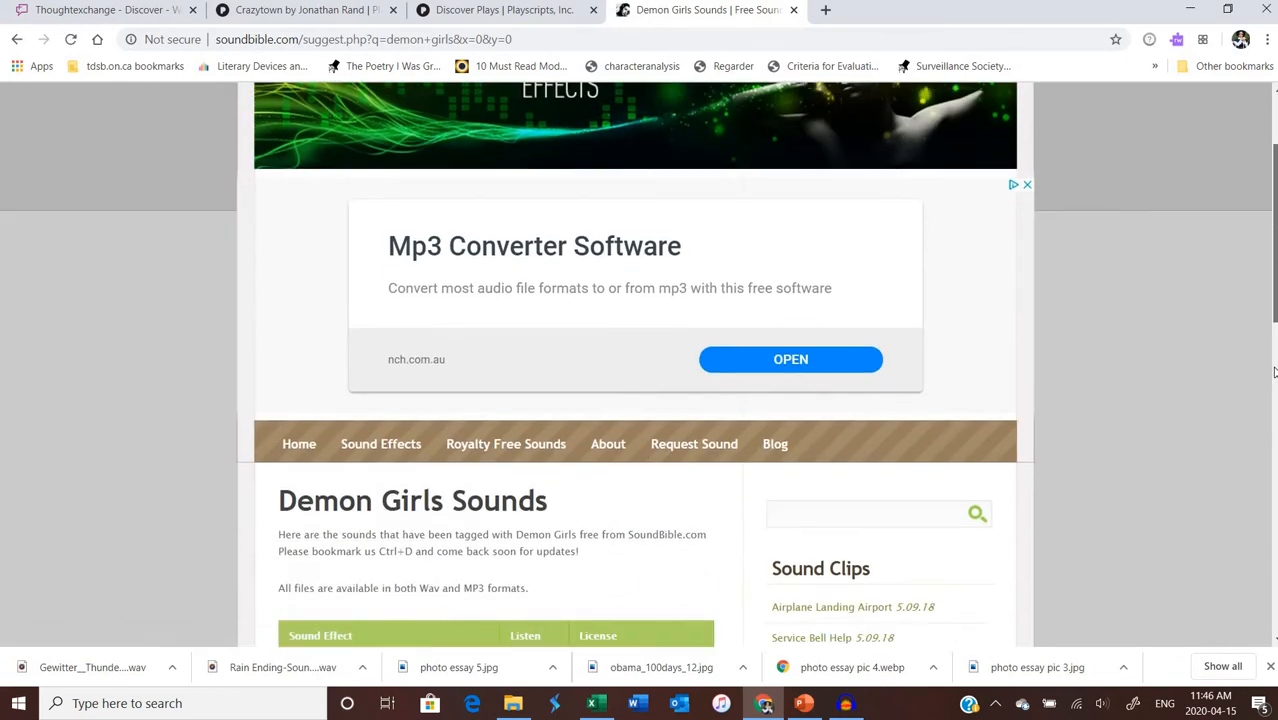
{"action": "left_click_drag", "start_coordinate": [1274, 372], "coordinate": [1274, 392]}
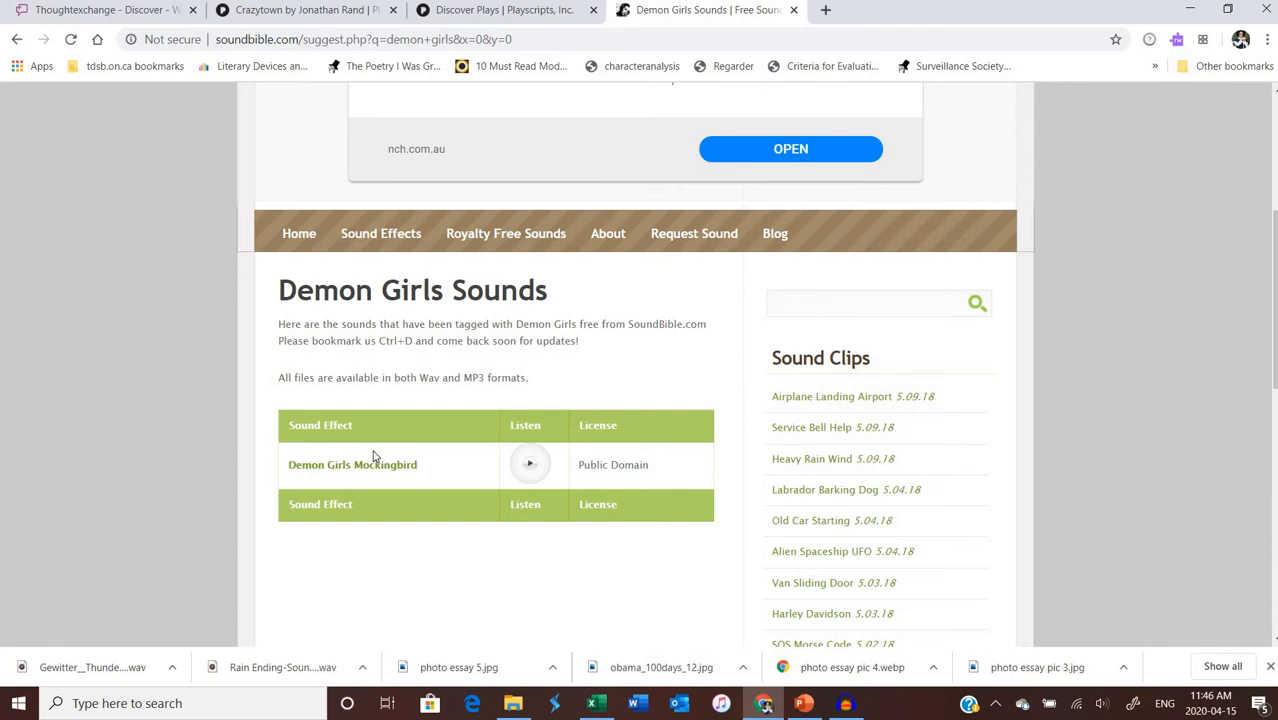
{"action": "left_click", "coordinate": [530, 472]}
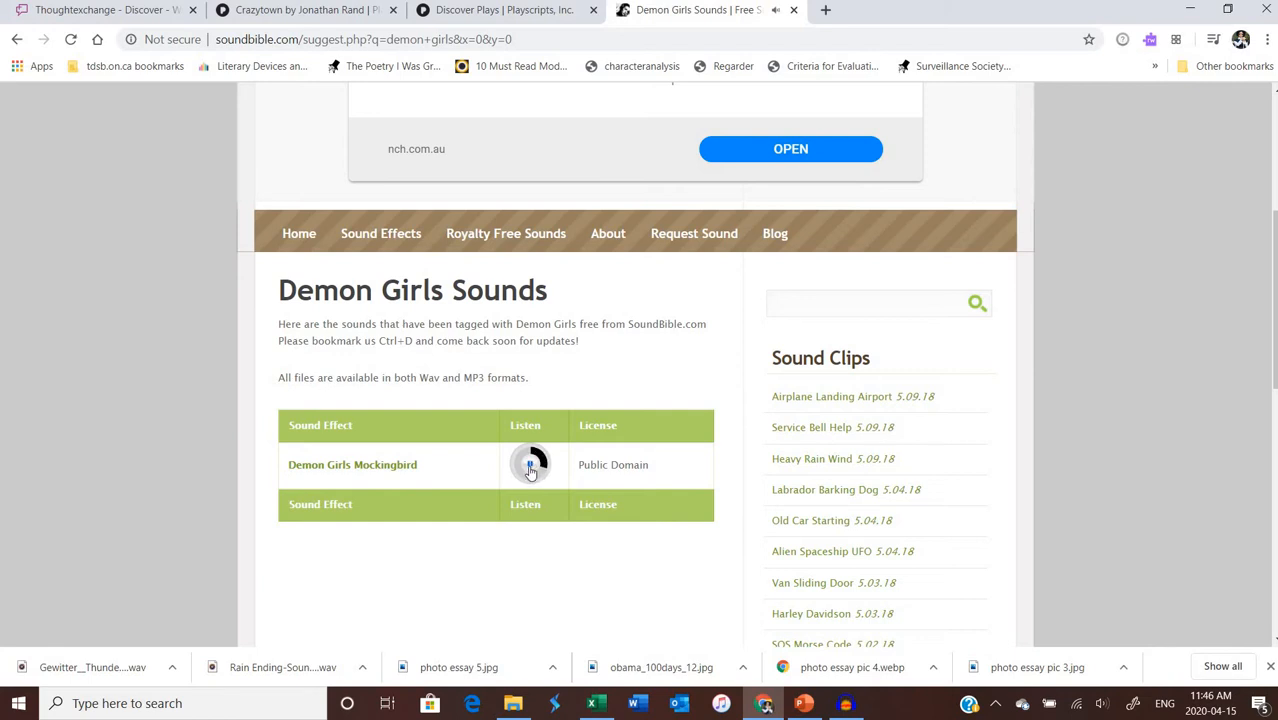
Open the Demon Girls Mockingbird sound's page and download its WAV version.
{"action": "left_click", "coordinate": [357, 466]}
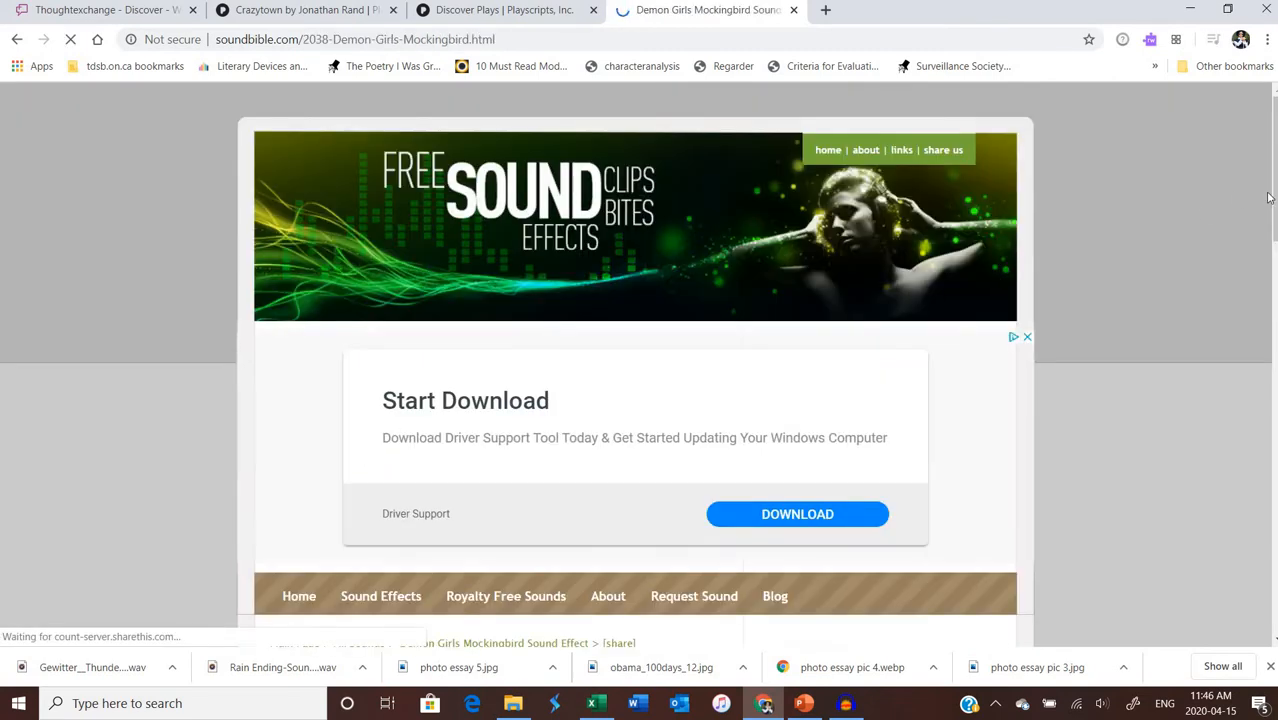
{"action": "scroll", "coordinate": [1268, 197], "scroll_direction": "down", "scroll_amount": 3}
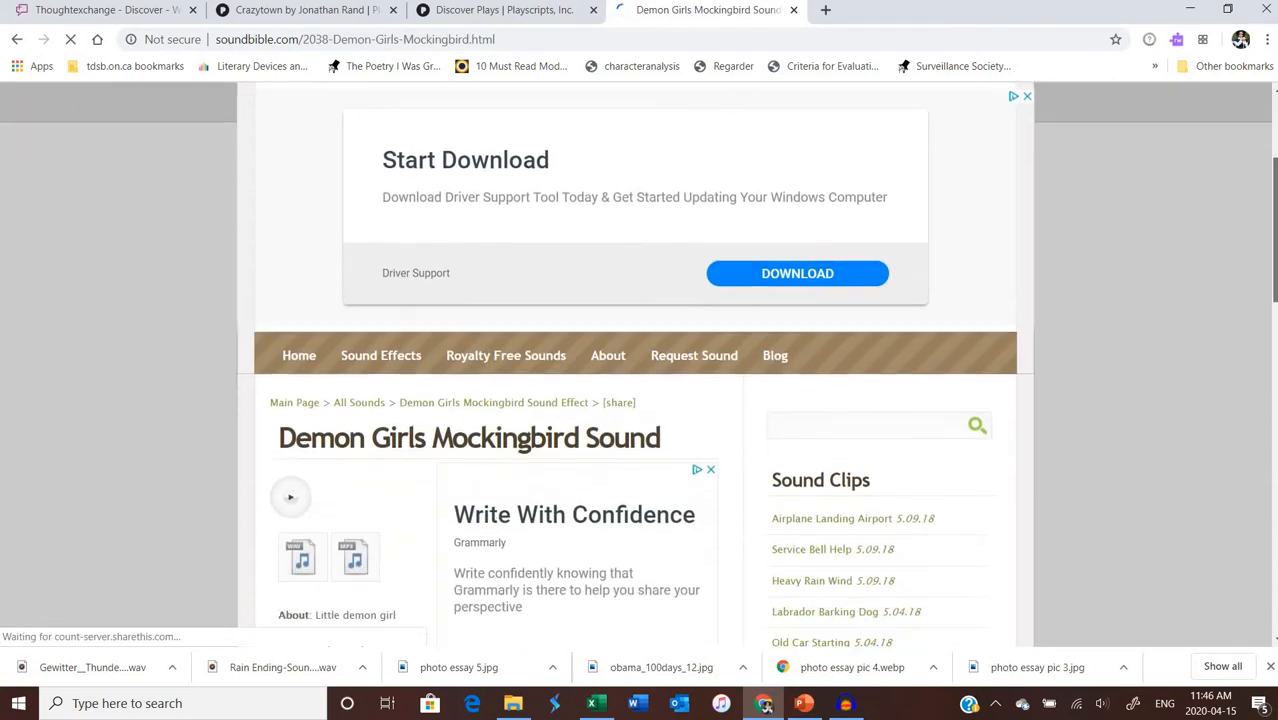
{"action": "scroll", "coordinate": [537, 293], "scroll_direction": "down", "scroll_amount": 2}
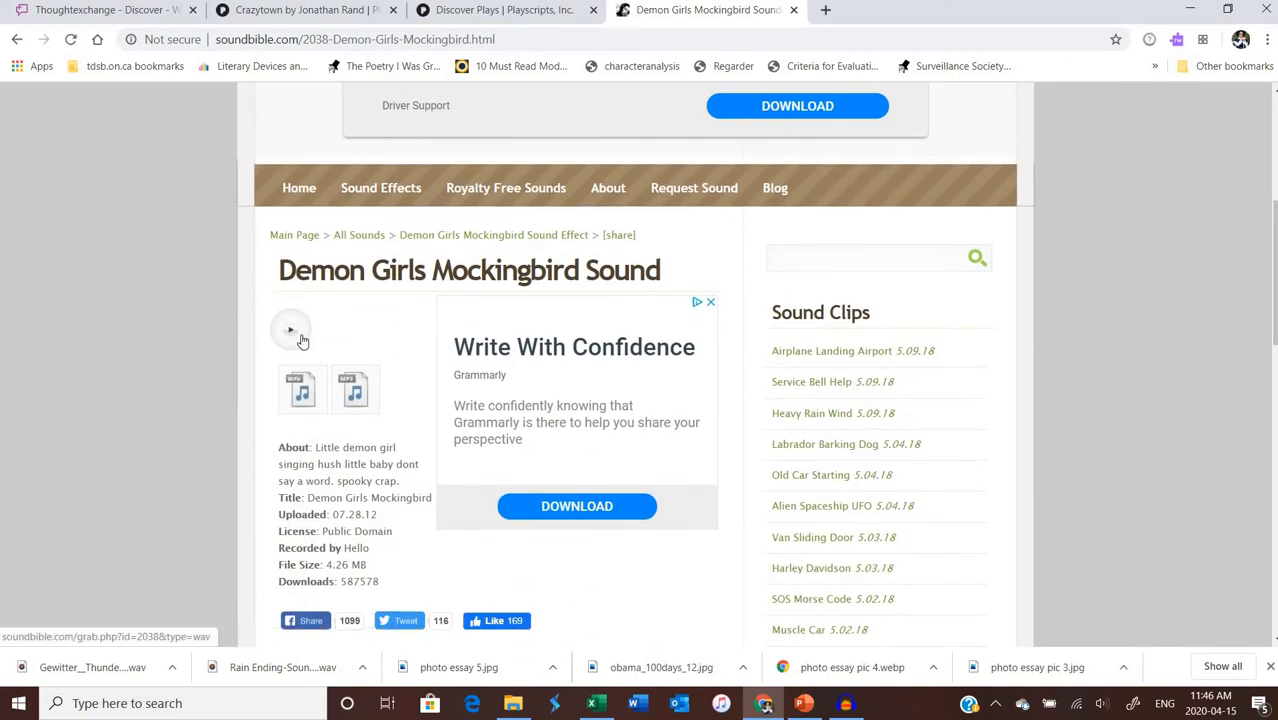
{"action": "left_click", "coordinate": [303, 390]}
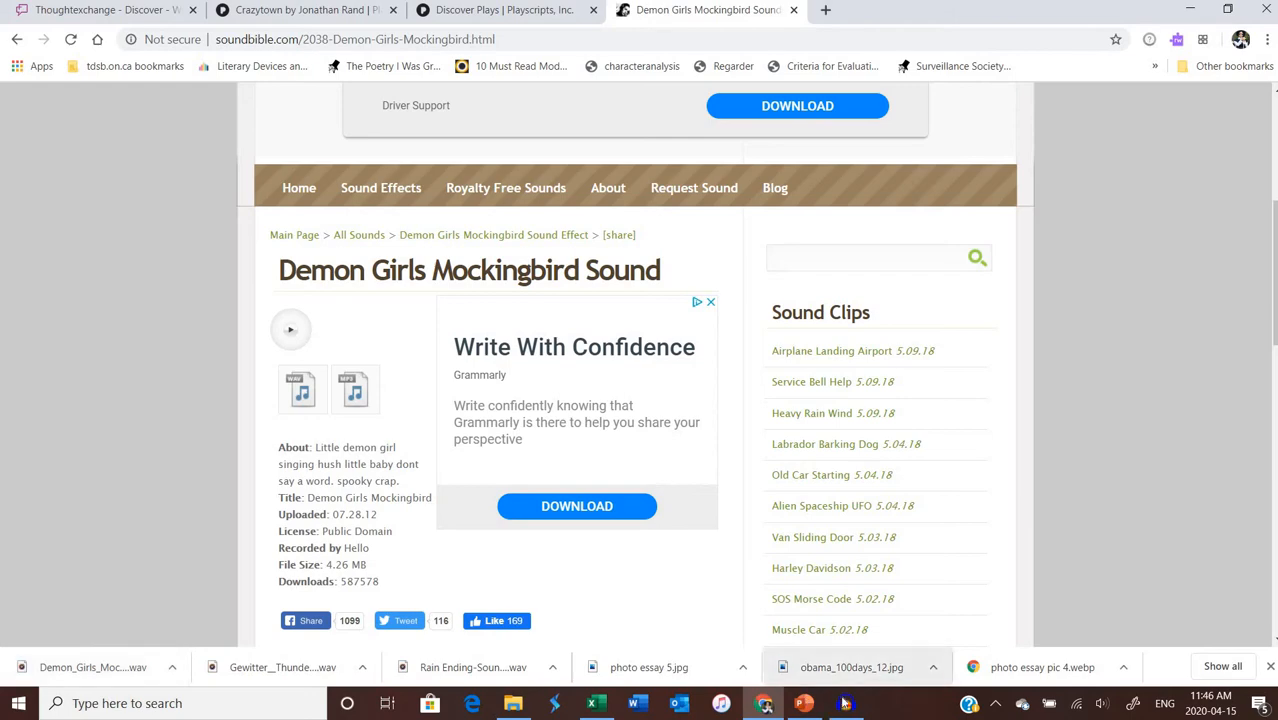
{"action": "left_click", "coordinate": [846, 703]}
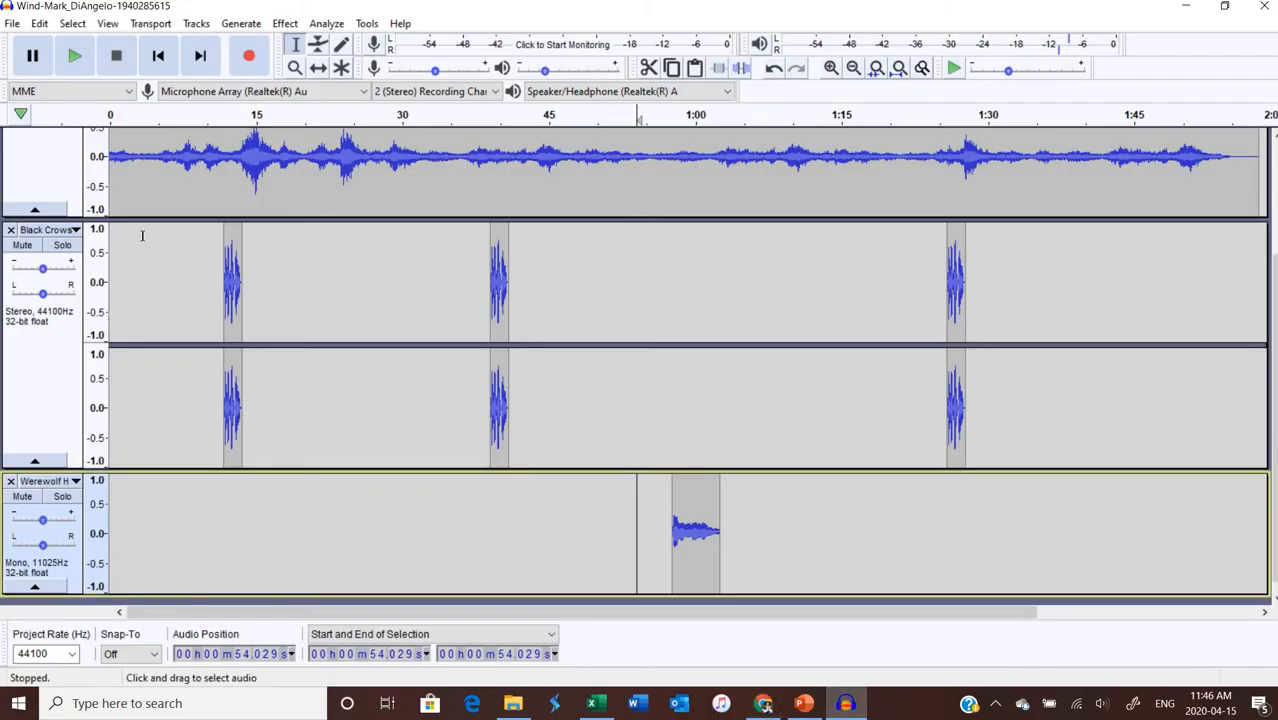
{"action": "left_click", "coordinate": [10, 24]}
{"action": "mouse_move", "coordinate": [77, 165]}
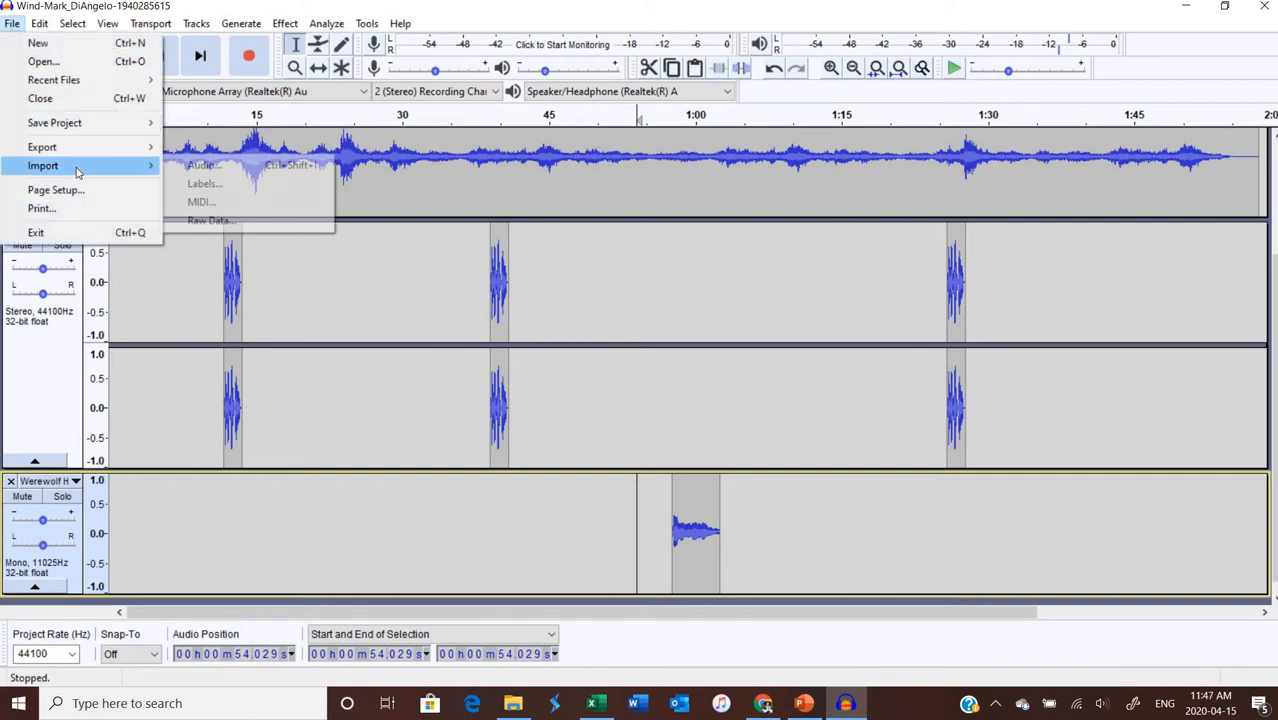
{"action": "left_click", "coordinate": [202, 166]}
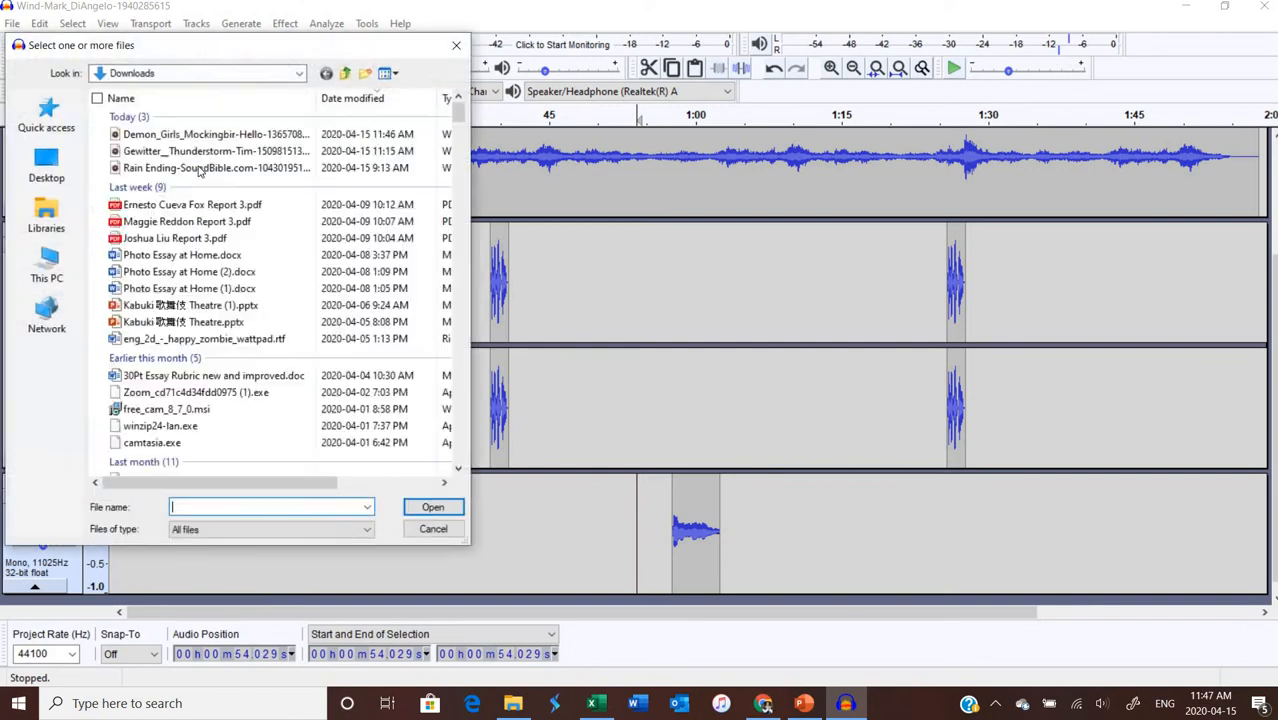
{"action": "left_click", "coordinate": [172, 138]}
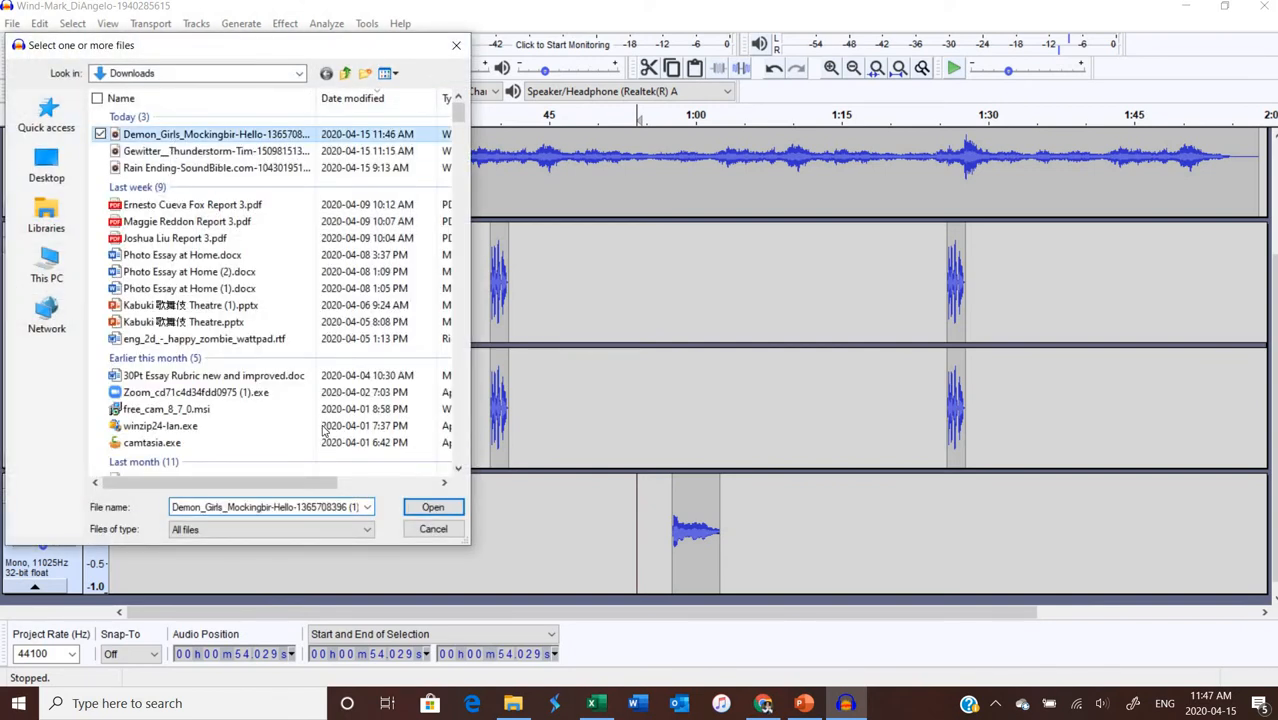
{"action": "left_click", "coordinate": [433, 508]}
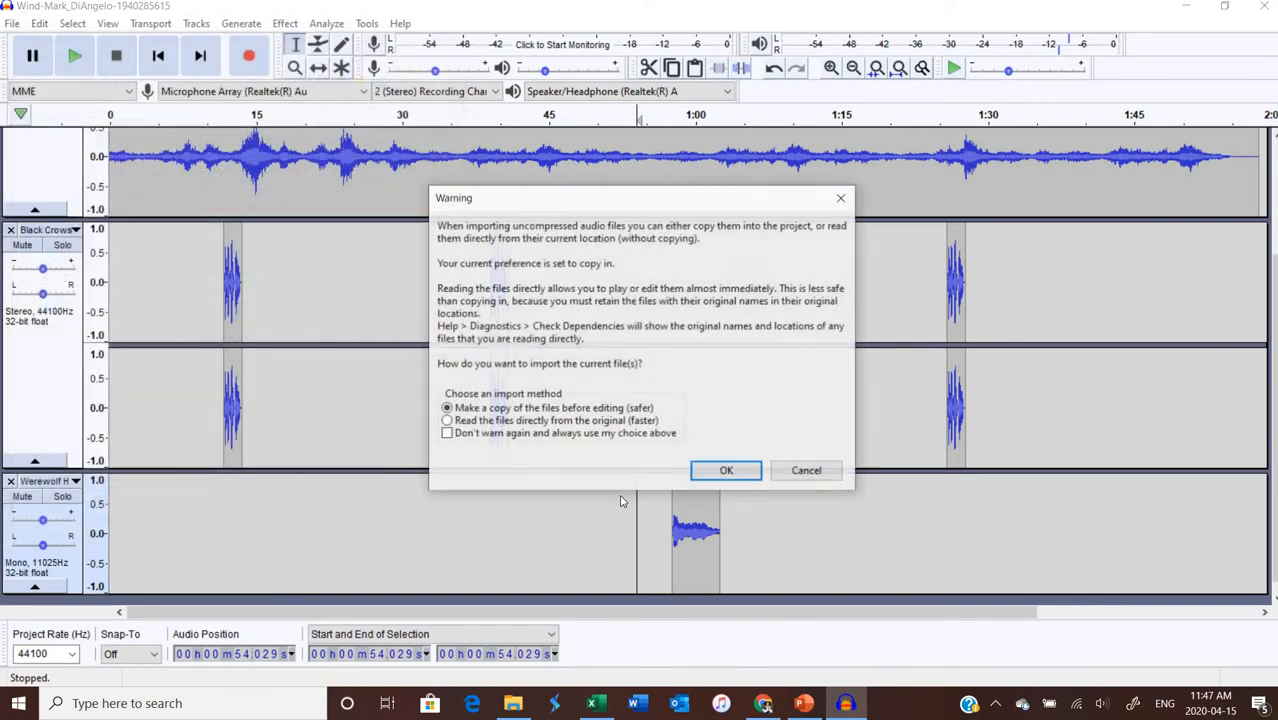
{"action": "left_click", "coordinate": [725, 467]}
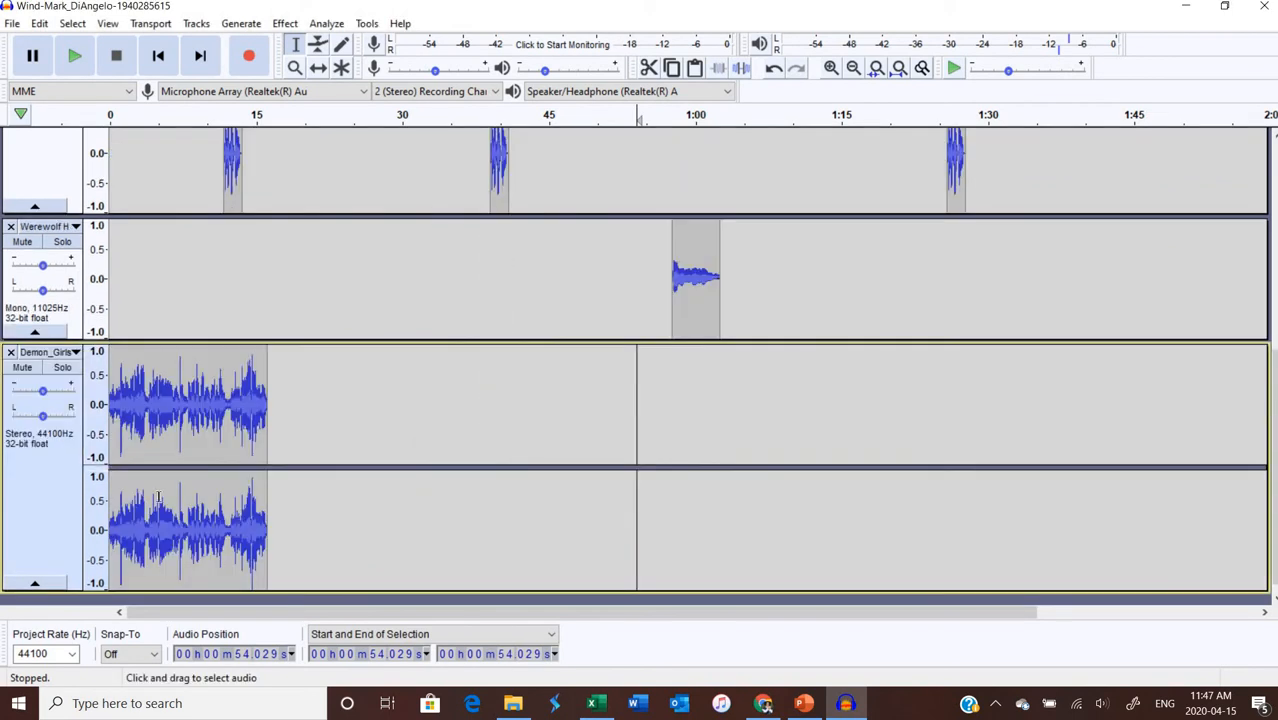
Move the Demon Girls clip along its track so it starts at about 1:22.
{"action": "left_click", "coordinate": [170, 422]}
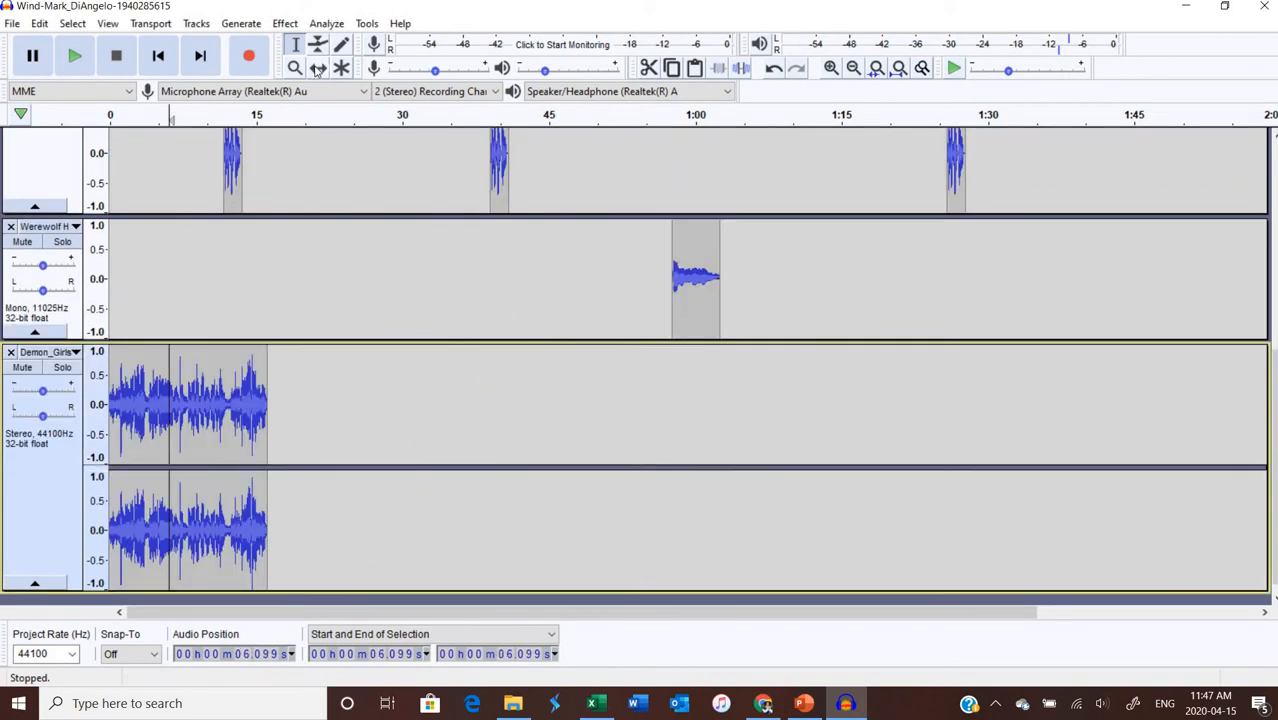
{"action": "key", "text": "F5"}
{"action": "left_click_drag", "start_coordinate": [197, 396], "coordinate": [997, 436]}
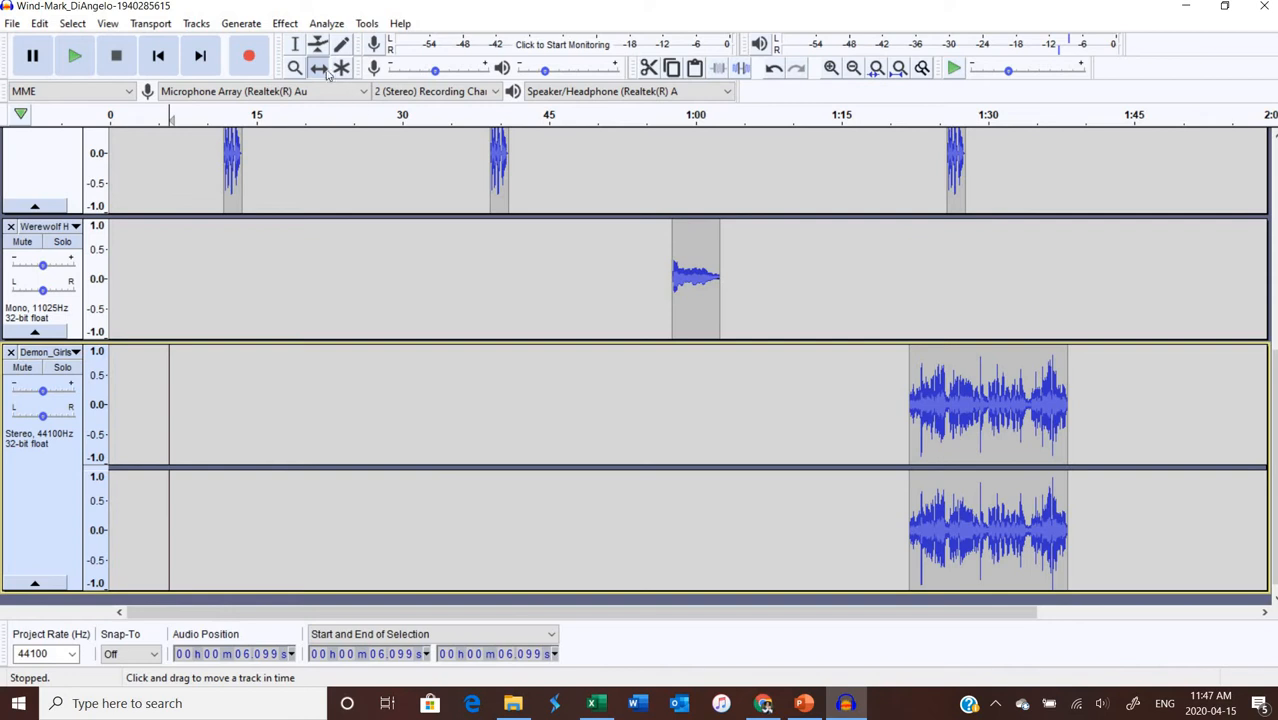
Play the mix from about 1:19.4 until near the end of the Demon Girls clip, and stop playback.
{"action": "left_click", "coordinate": [295, 44]}
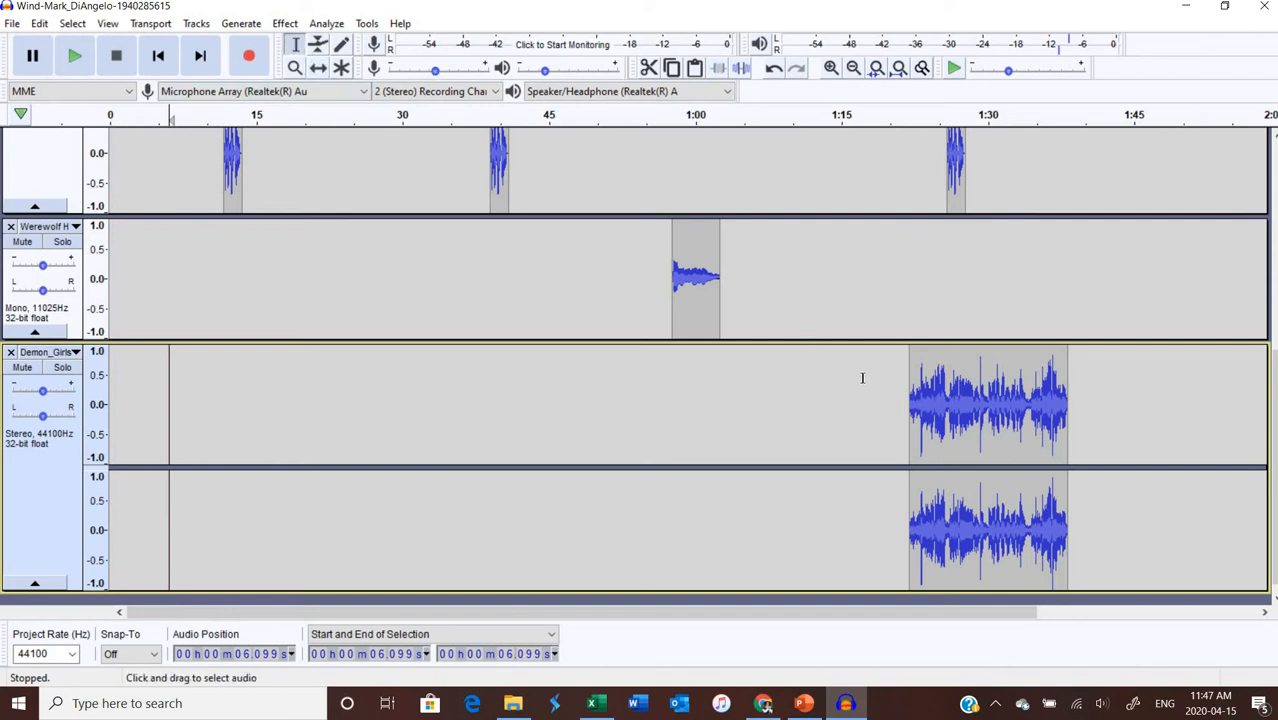
{"action": "left_click", "coordinate": [862, 380]}
{"action": "left_click", "coordinate": [884, 378]}
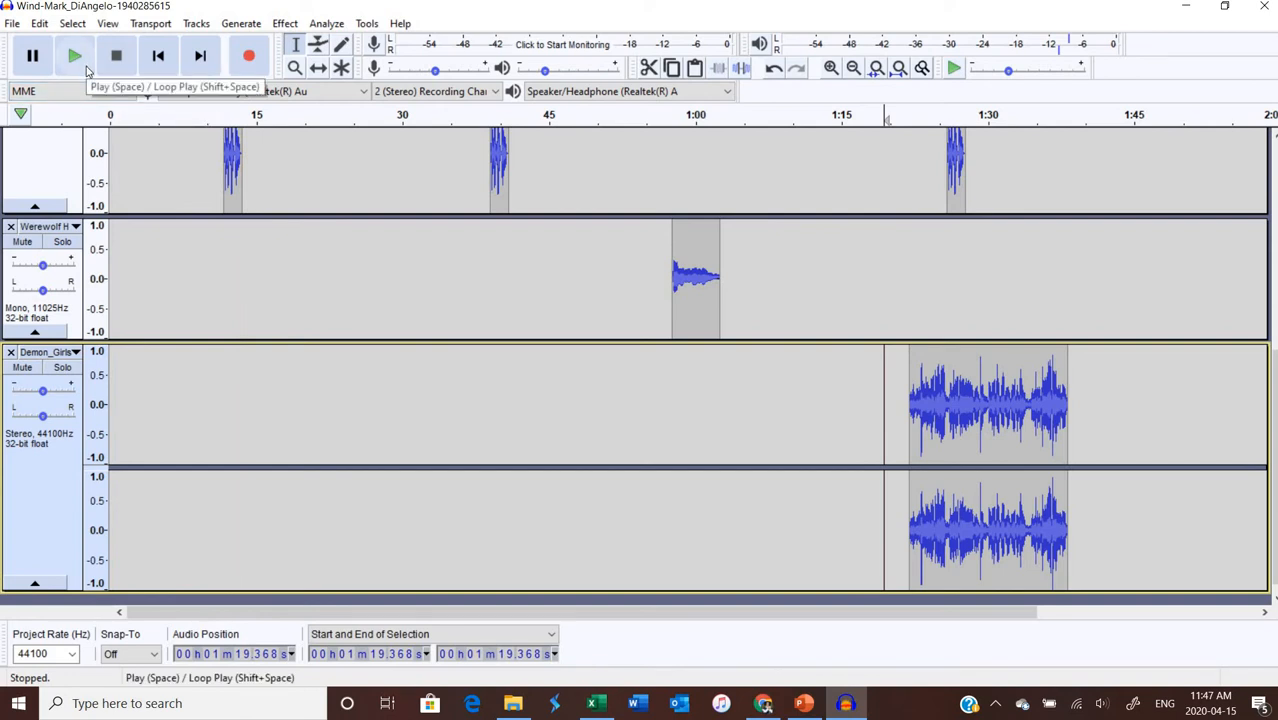
{"action": "left_click", "coordinate": [75, 57]}
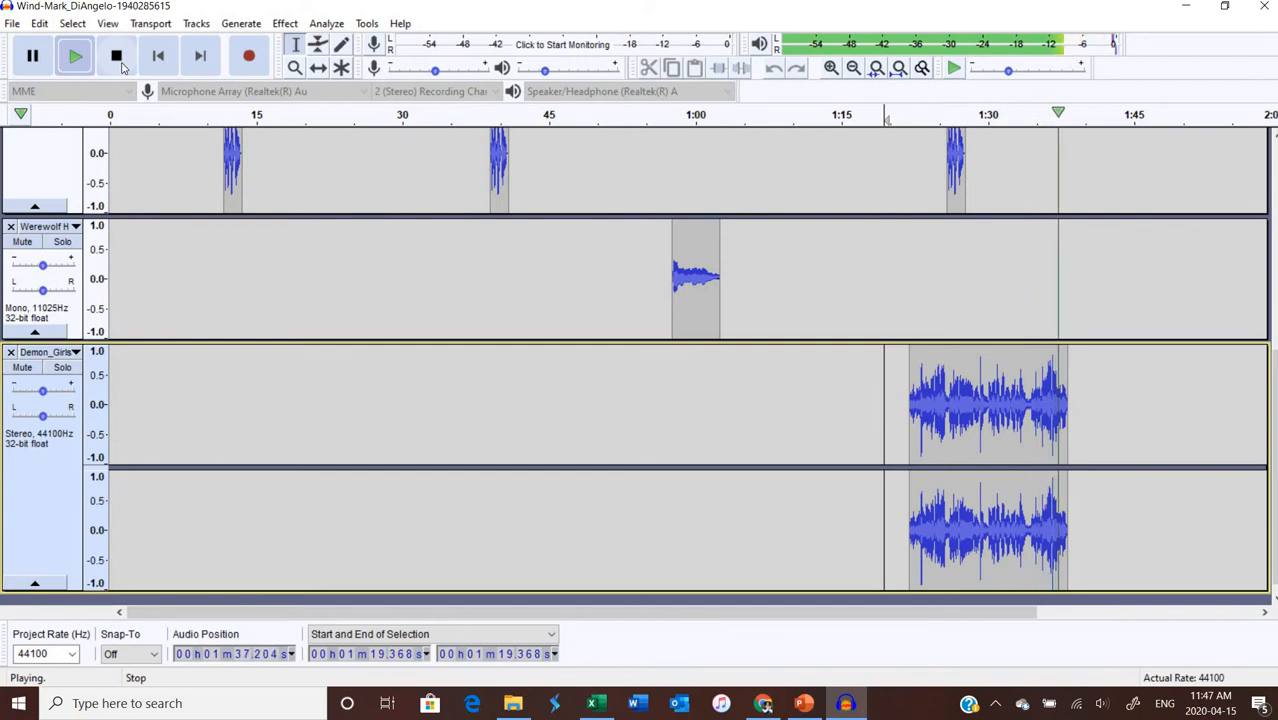
{"action": "left_click", "coordinate": [116, 57]}
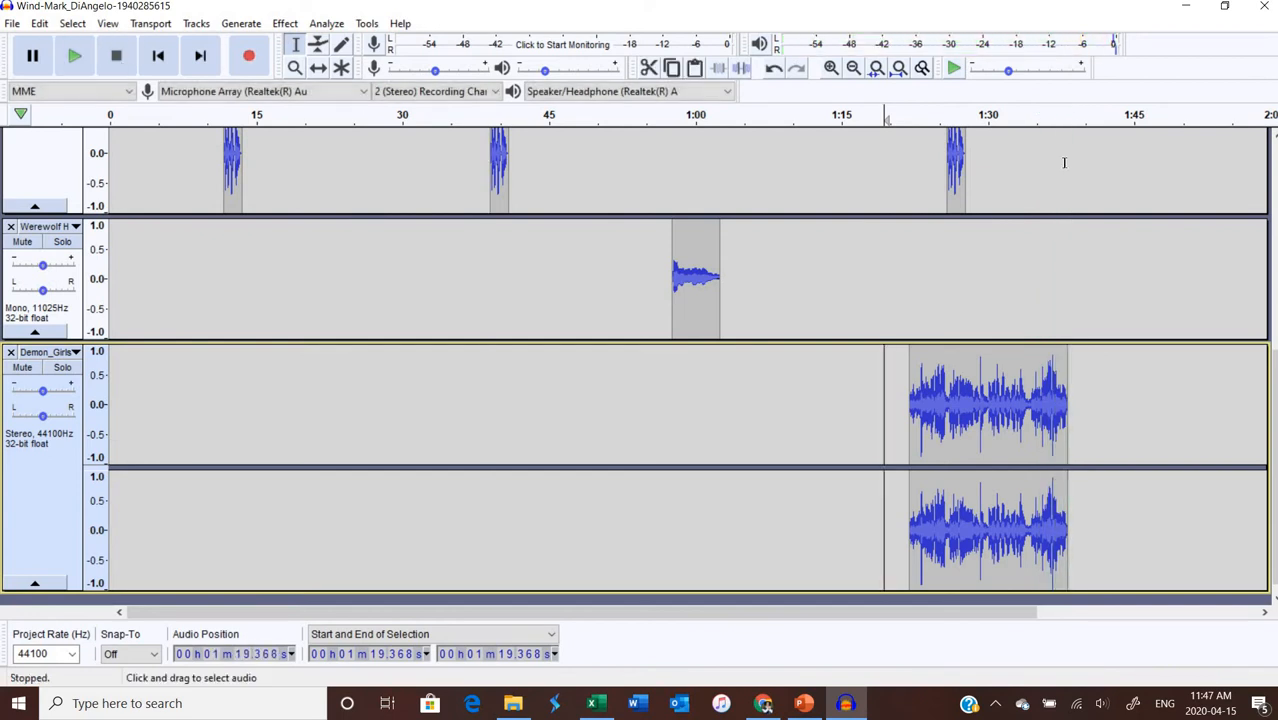
Copy the last crow clip and paste it on the Black Crows track at about 1:38.1, where the Demon Girls clip ends.
{"action": "left_click", "coordinate": [956, 190]}
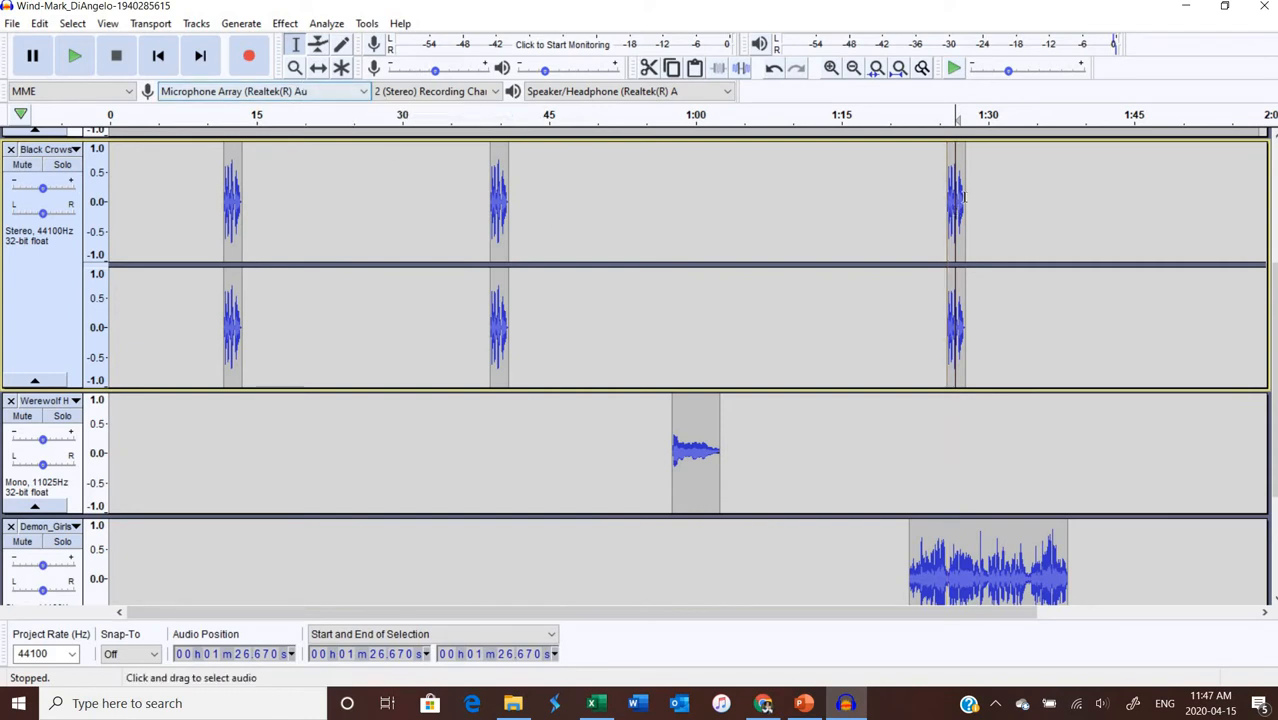
{"action": "left_click_drag", "start_coordinate": [965, 200], "coordinate": [948, 201]}
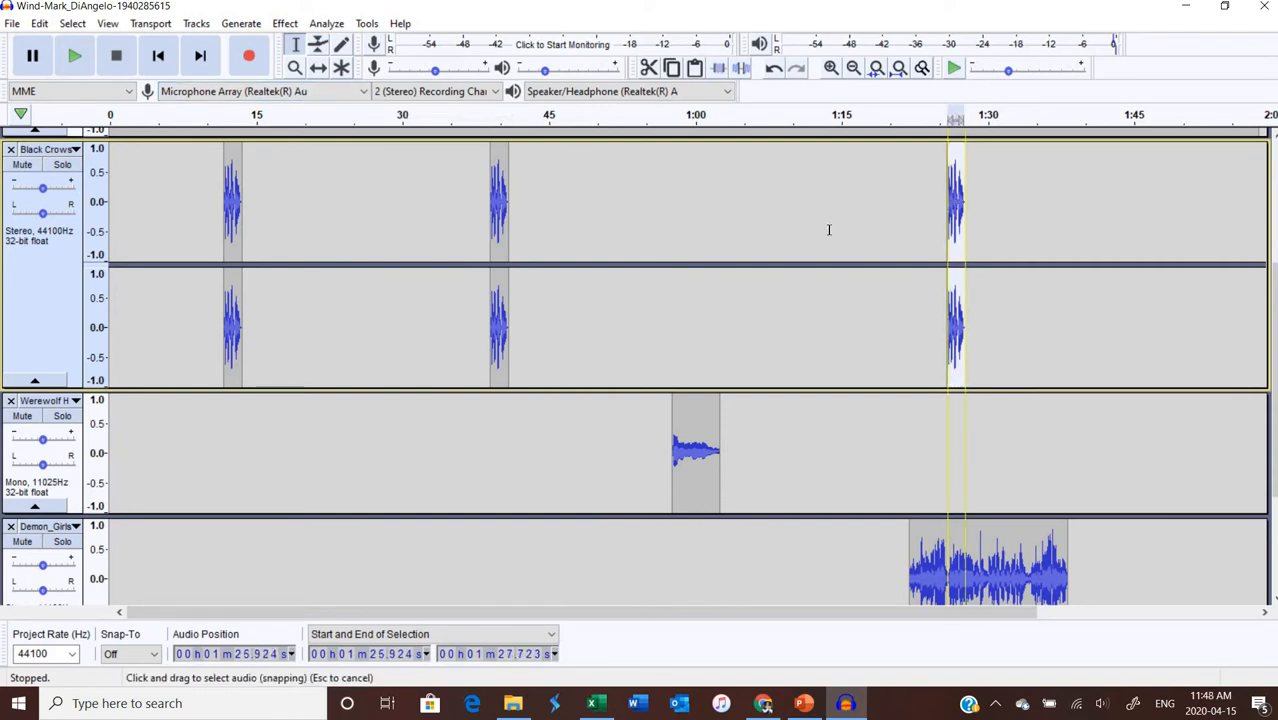
{"action": "left_click", "coordinate": [1060, 182]}
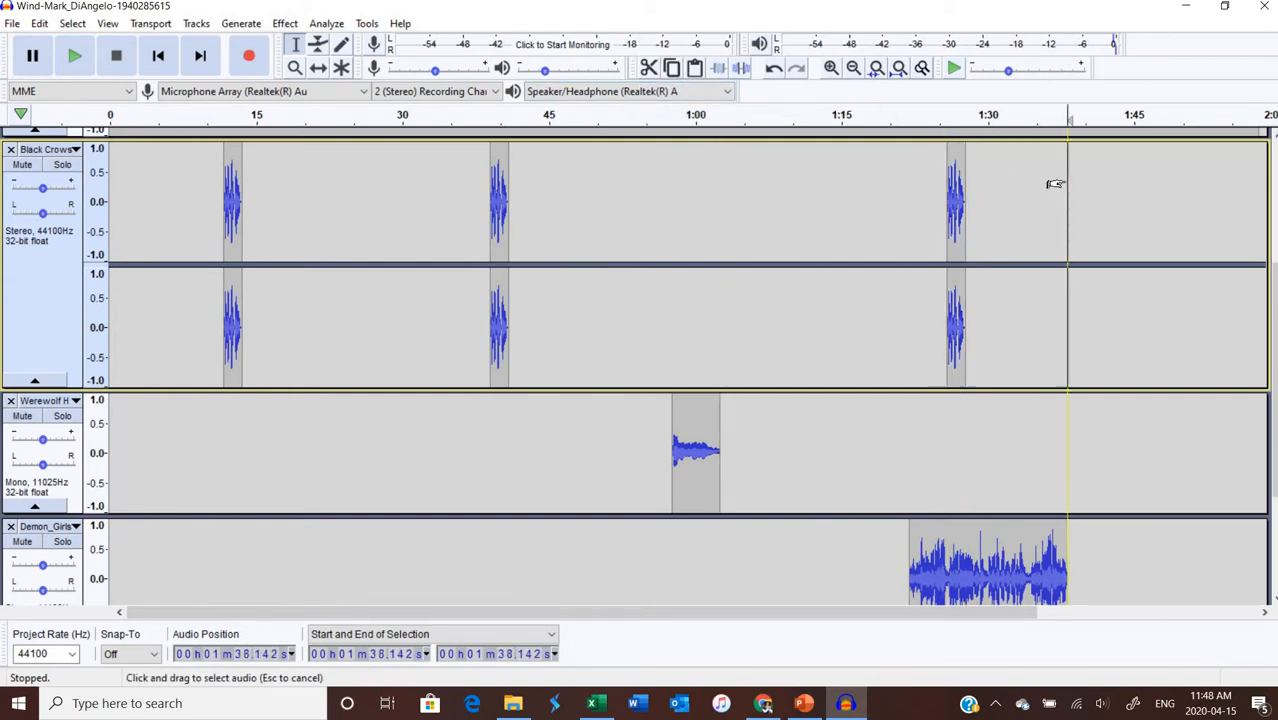
{"action": "left_click", "coordinate": [696, 68]}
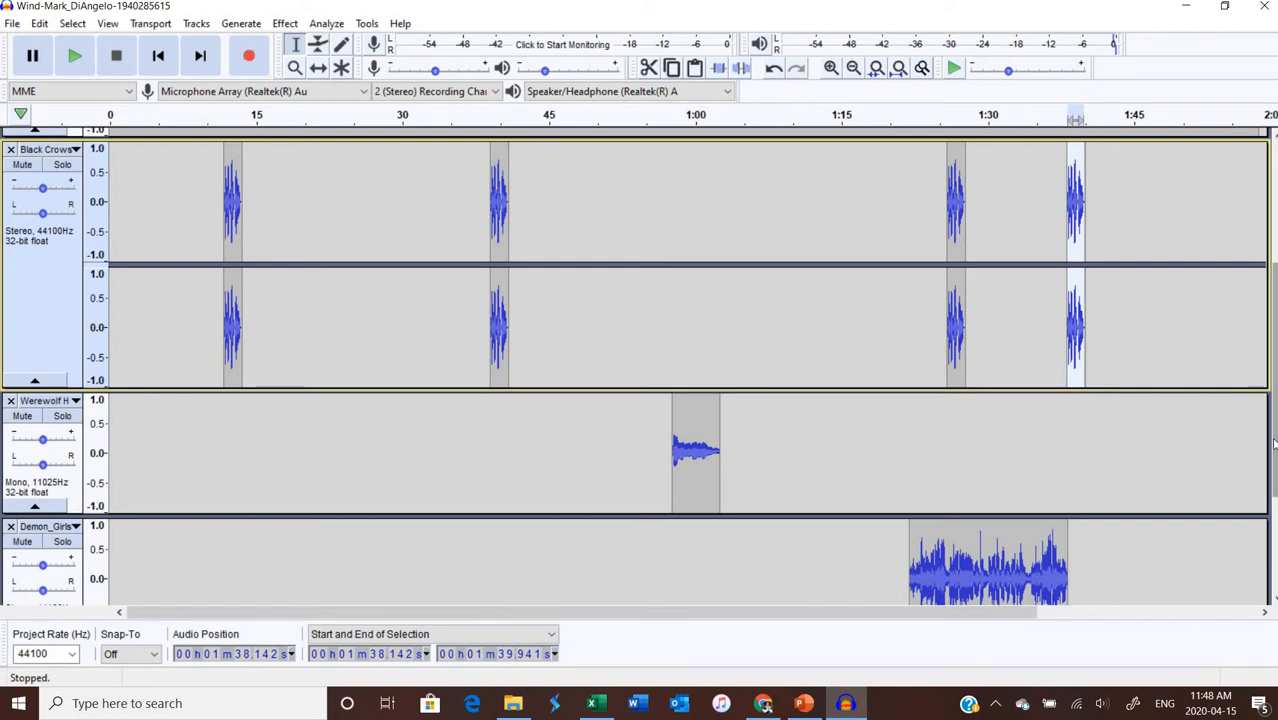
Import the Walking Away-SoundBible.com footsteps file from the Downloads folder, making a copy of the file before editing.
{"action": "scroll", "coordinate": [1272, 548], "scroll_direction": "down", "scroll_amount": 3}
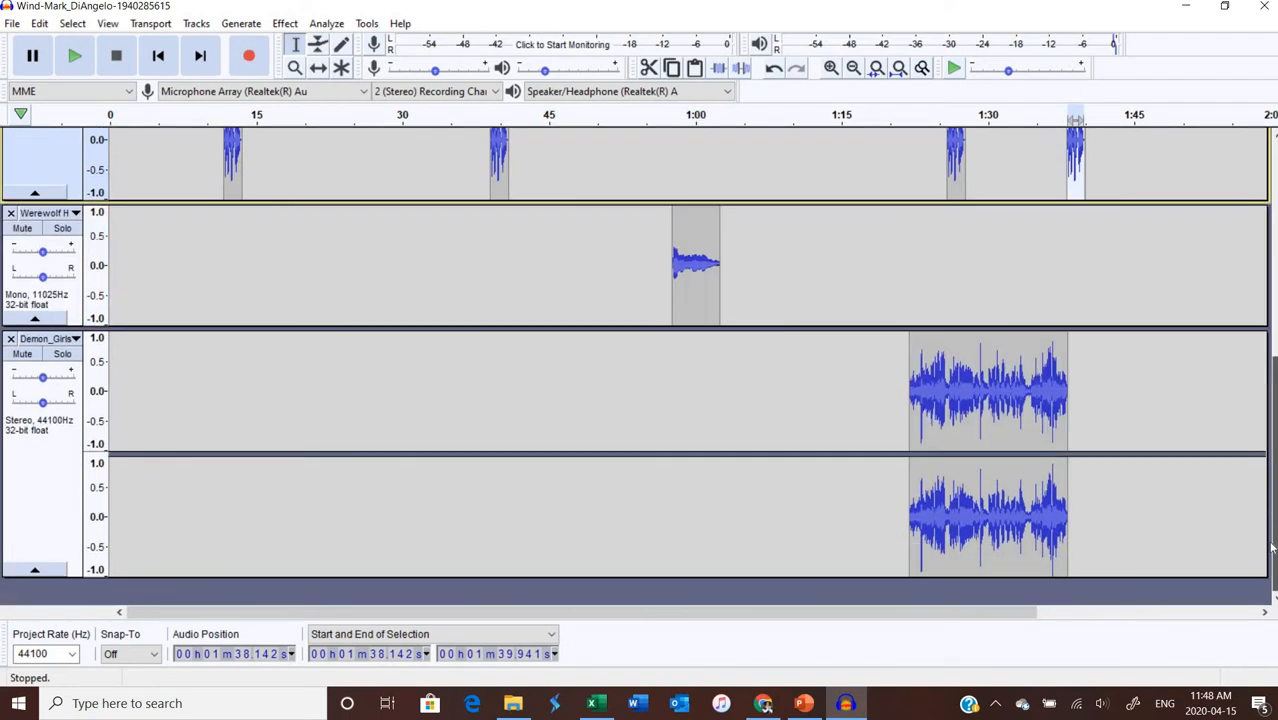
{"action": "left_click", "coordinate": [1104, 350]}
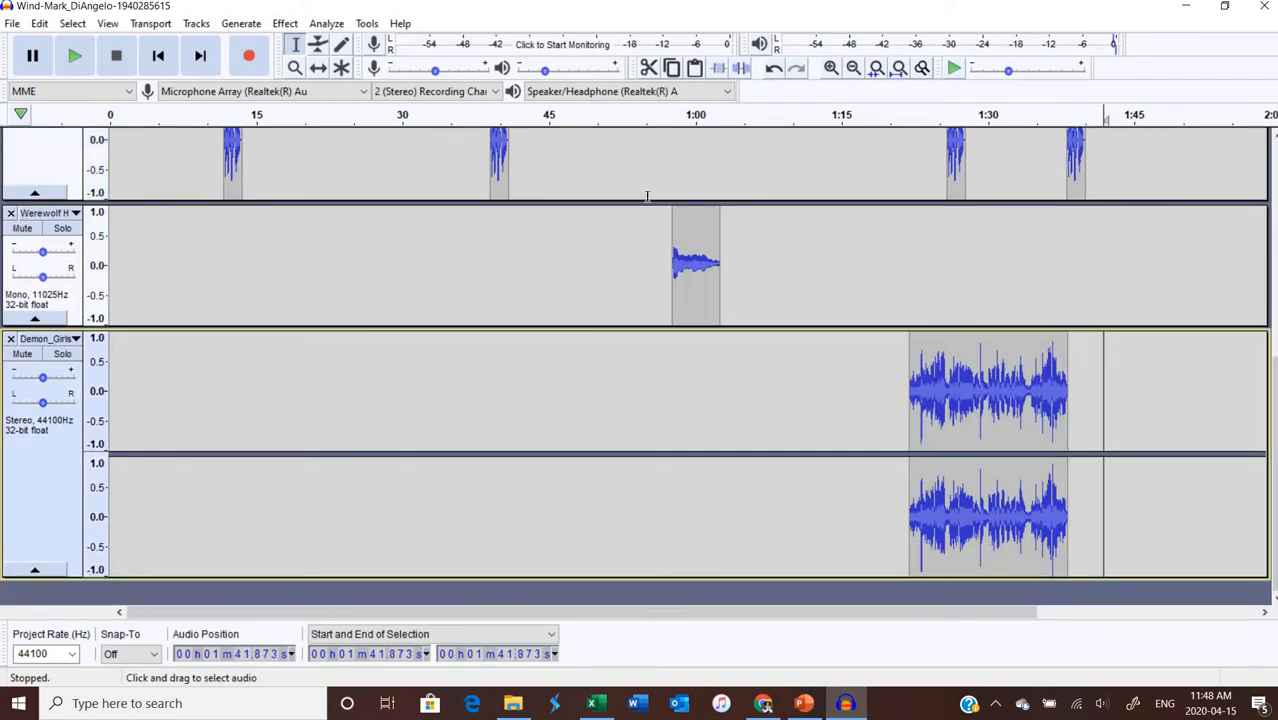
{"action": "left_click", "coordinate": [203, 150]}
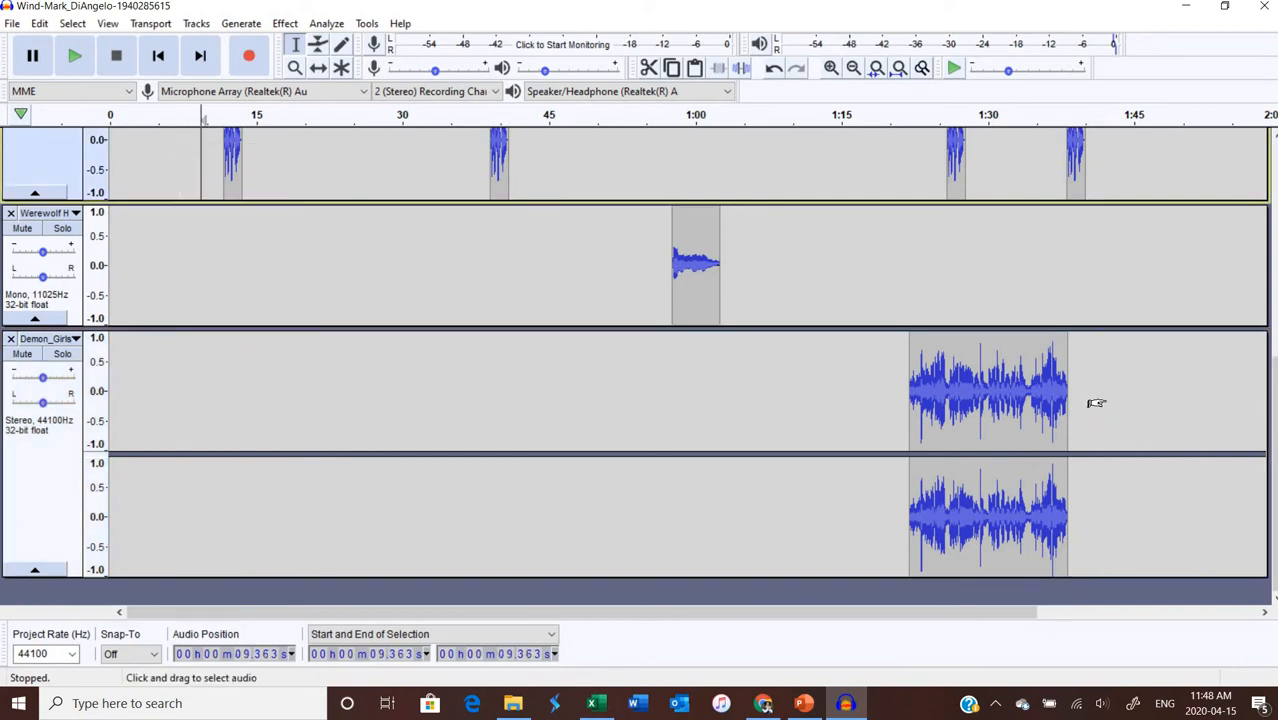
{"action": "left_click", "coordinate": [1106, 402]}
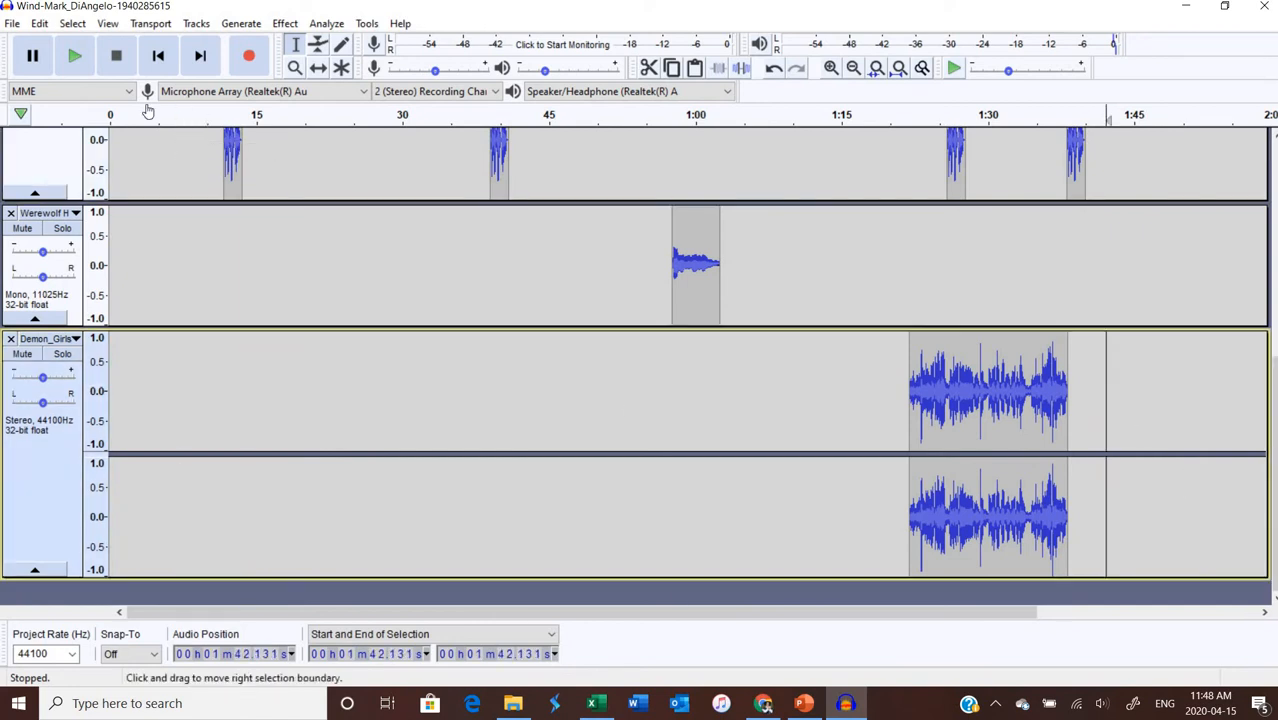
{"action": "left_click", "coordinate": [12, 25]}
{"action": "mouse_move", "coordinate": [145, 167]}
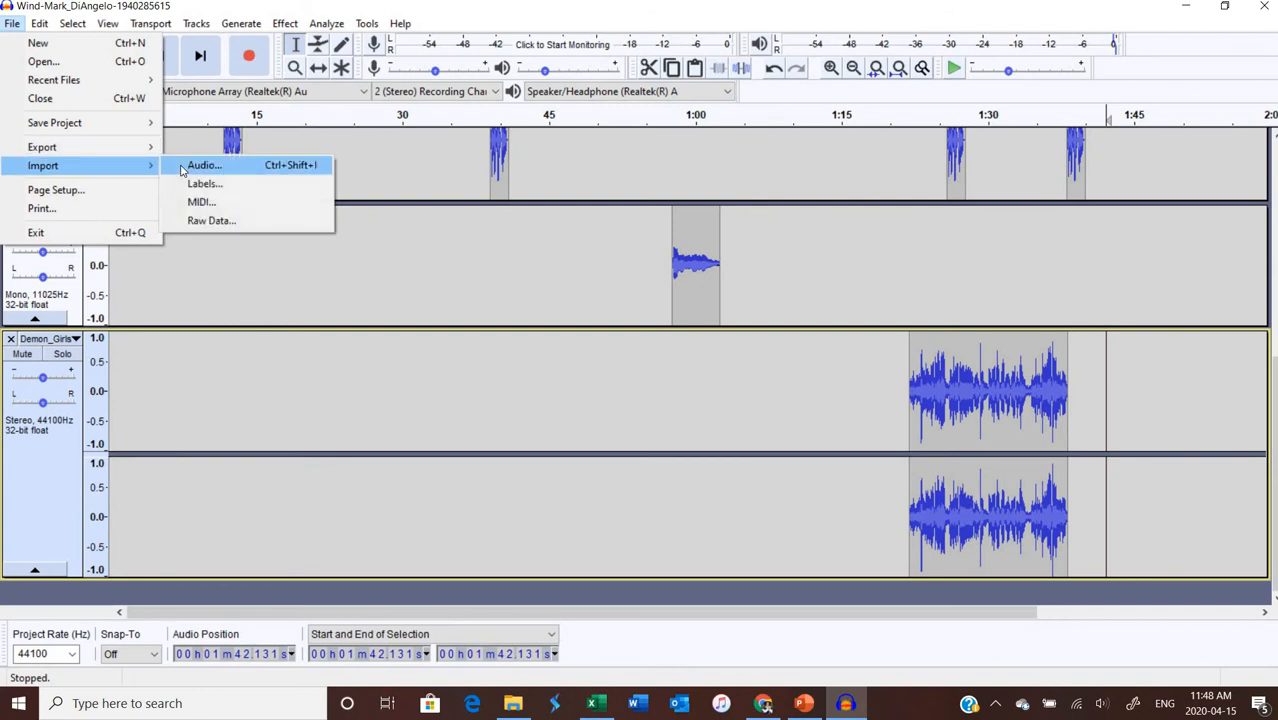
{"action": "left_click", "coordinate": [183, 170]}
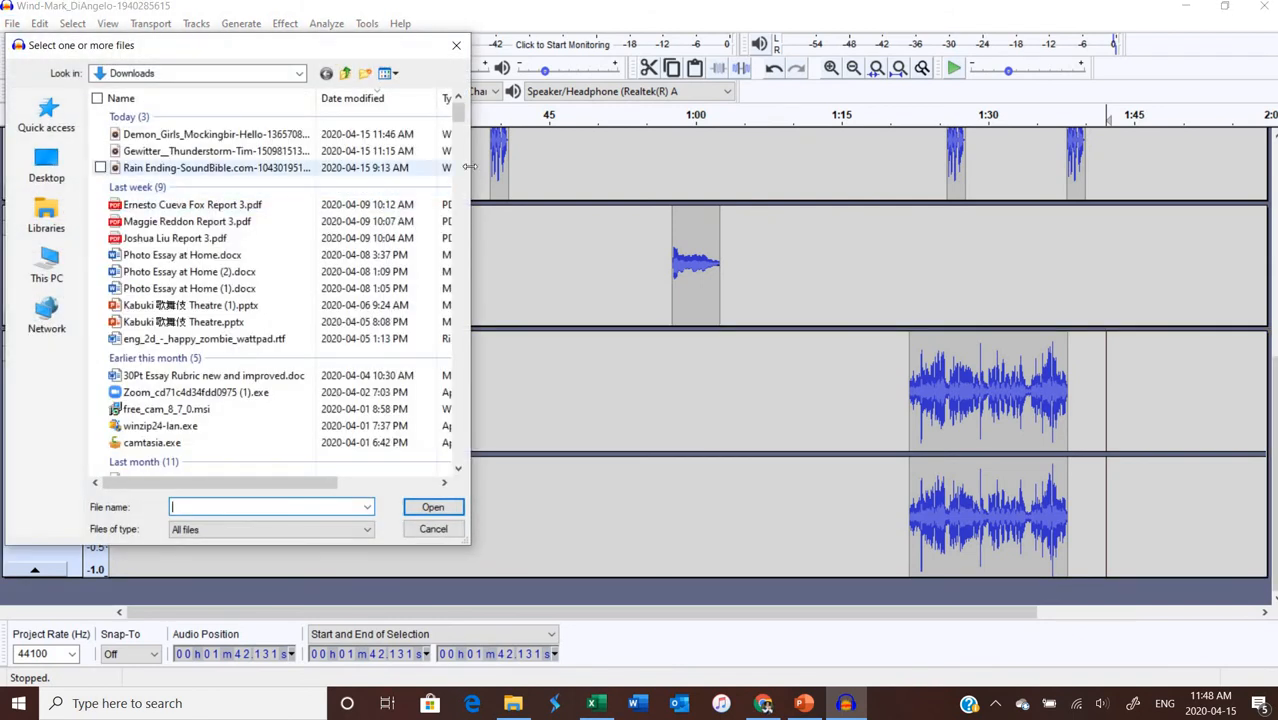
{"action": "left_click_drag", "start_coordinate": [461, 118], "coordinate": [461, 137]}
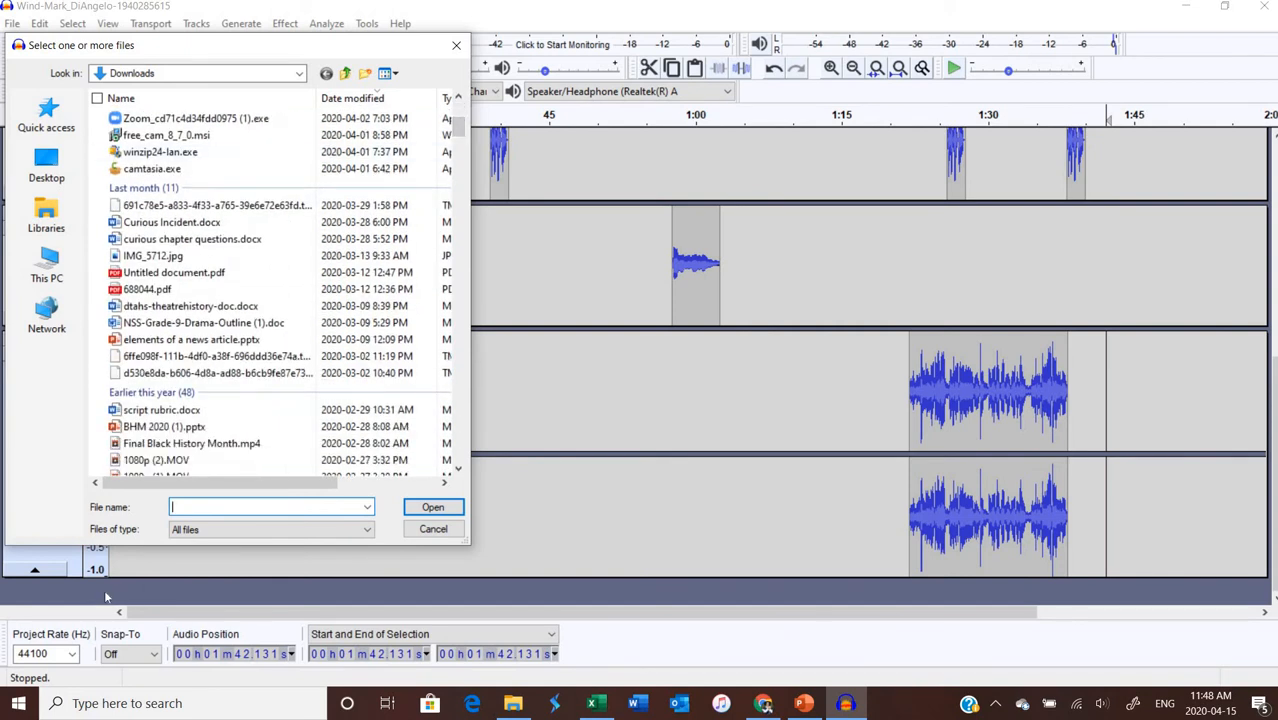
{"action": "type", "text": "wa"}
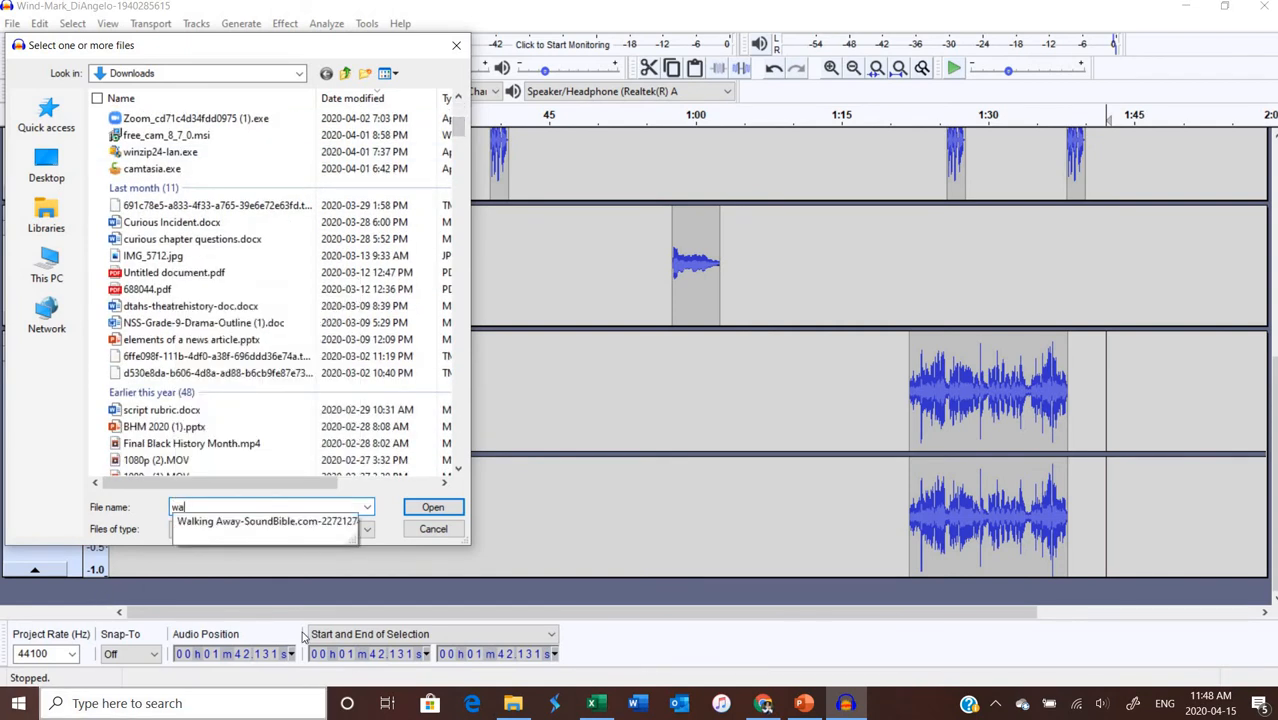
{"action": "left_click", "coordinate": [426, 510]}
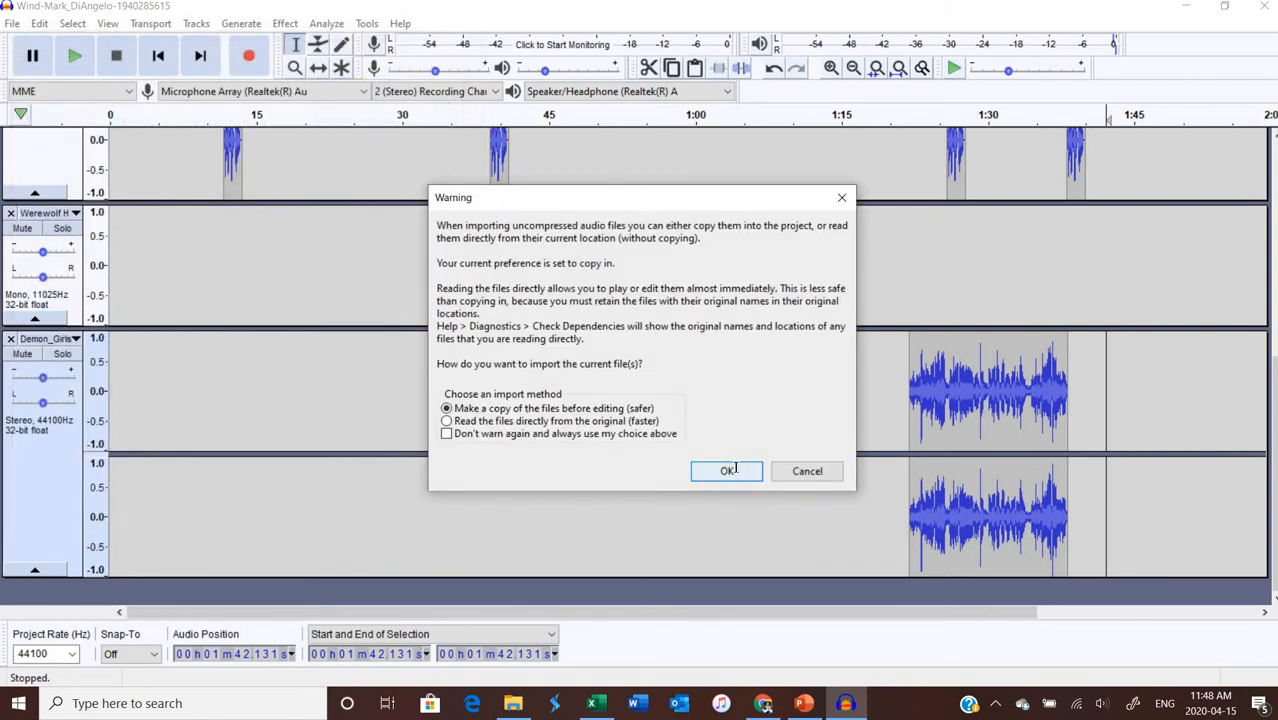
{"action": "left_click", "coordinate": [729, 470]}
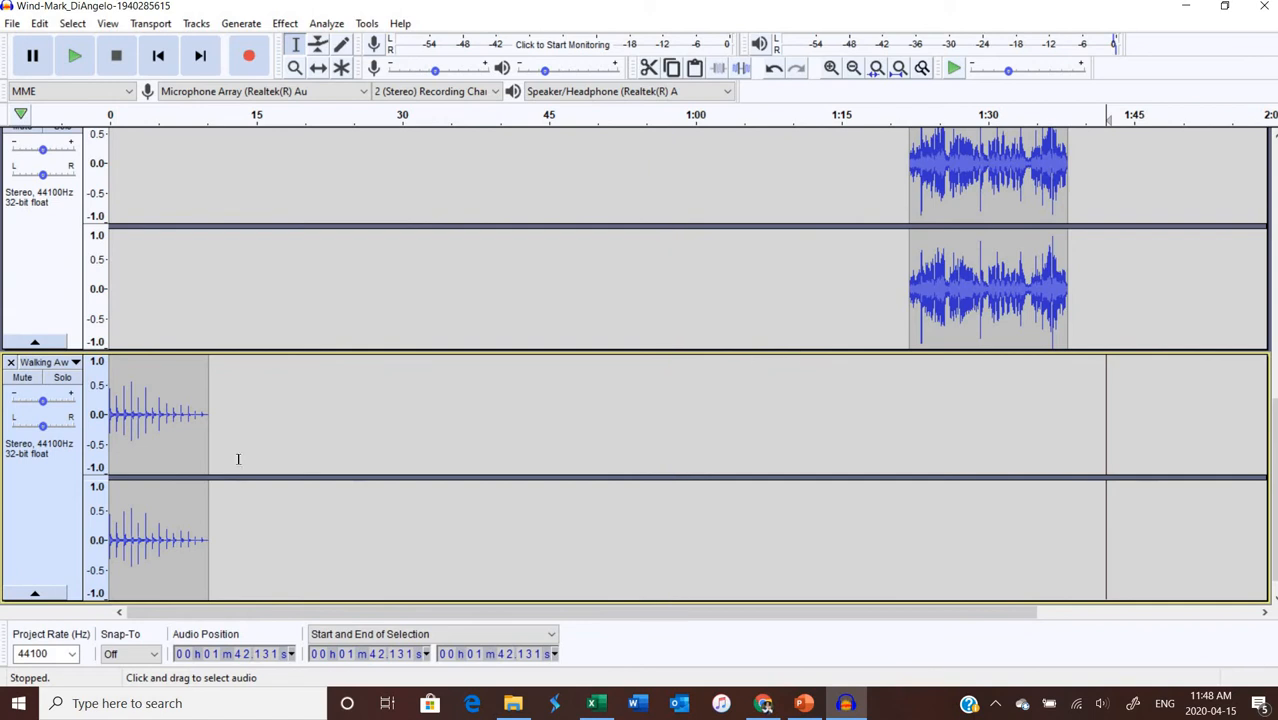
Move the Walking Away clip along its track with the Time Shift tool so it starts at about 1:43.
{"action": "left_click", "coordinate": [182, 437]}
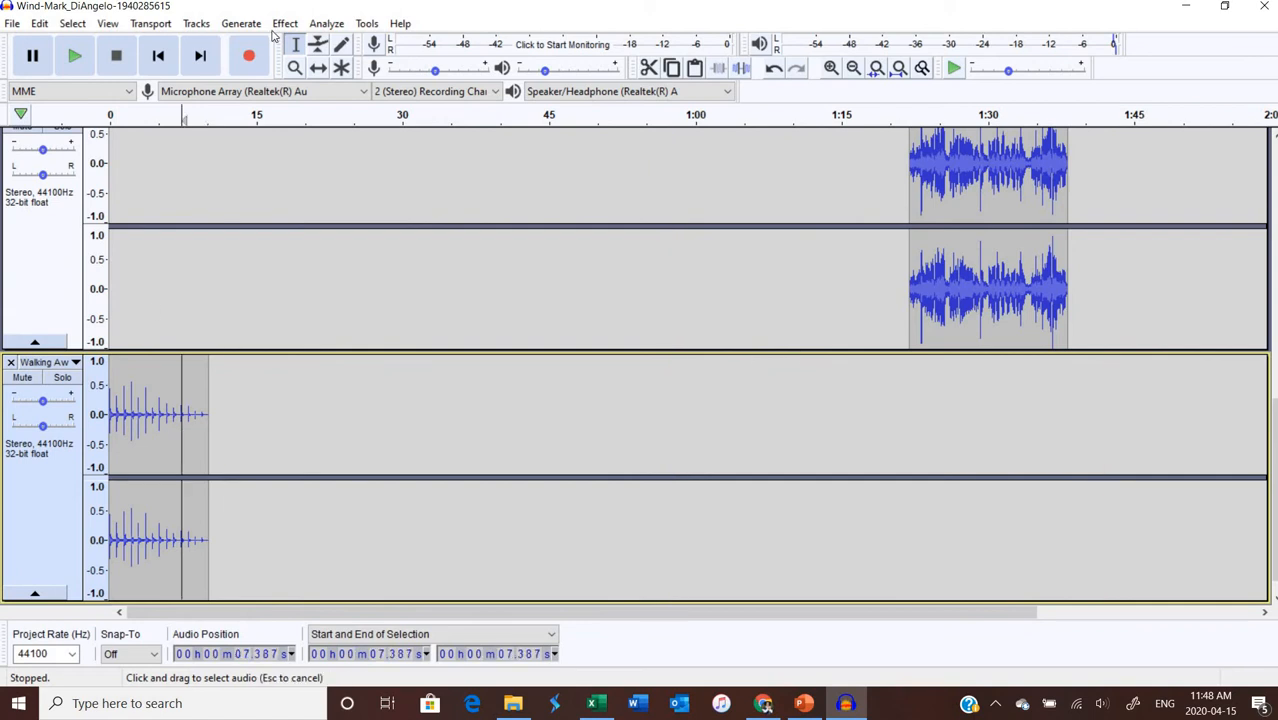
{"action": "left_click", "coordinate": [318, 67]}
{"action": "left_click_drag", "start_coordinate": [142, 442], "coordinate": [1144, 484]}
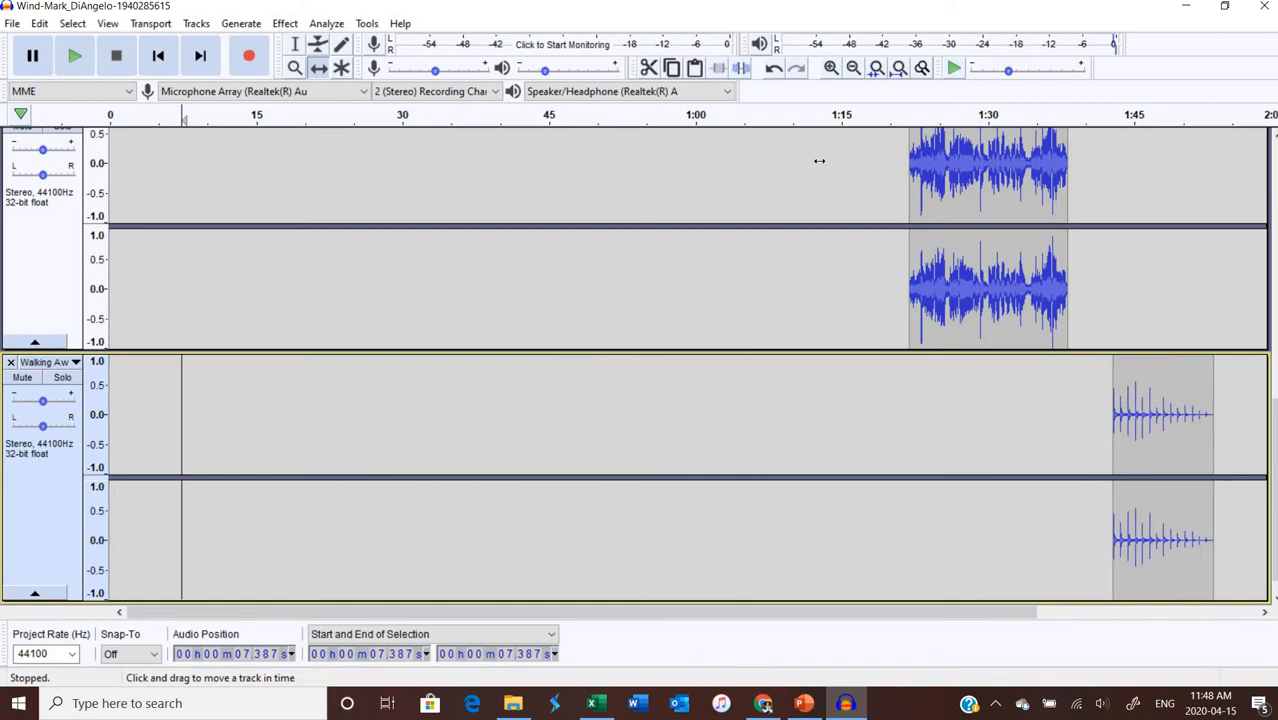
Play the mix from about 1:35.6, near the end of the Demon Girls clip, through the footsteps.
{"action": "left_click", "coordinate": [295, 44]}
{"action": "left_click", "coordinate": [1042, 178]}
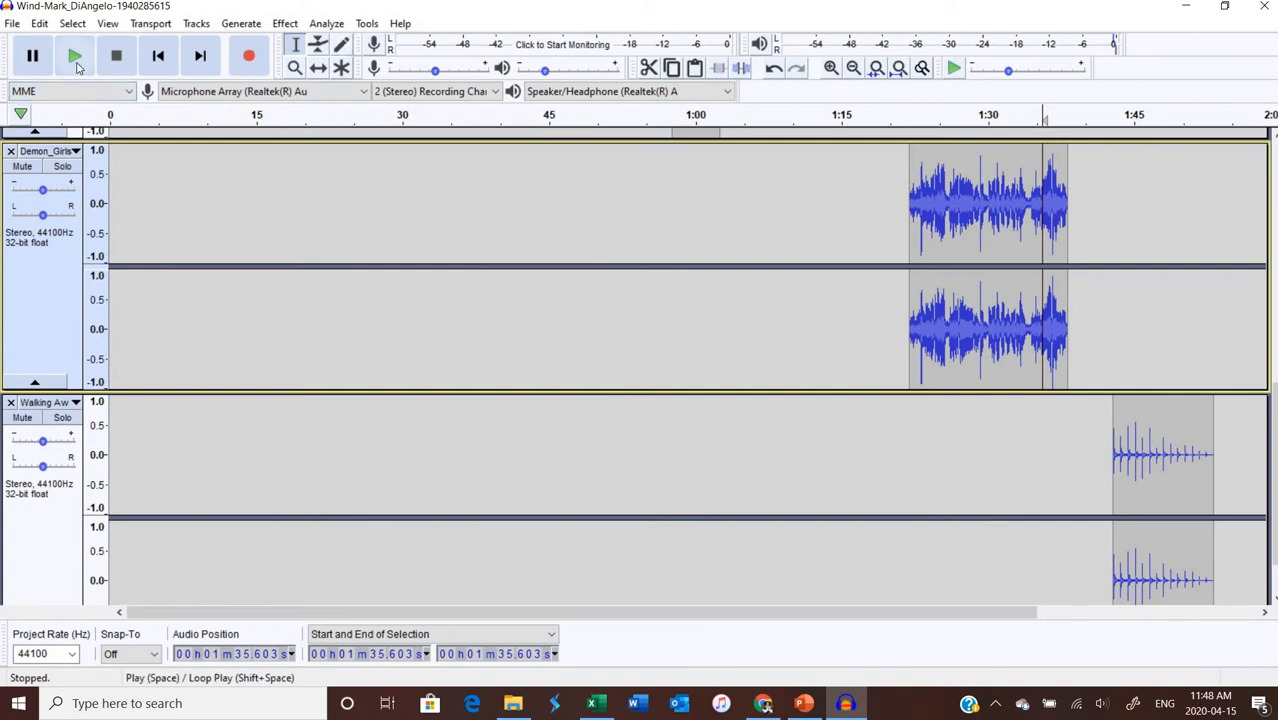
{"action": "left_click", "coordinate": [76, 60]}
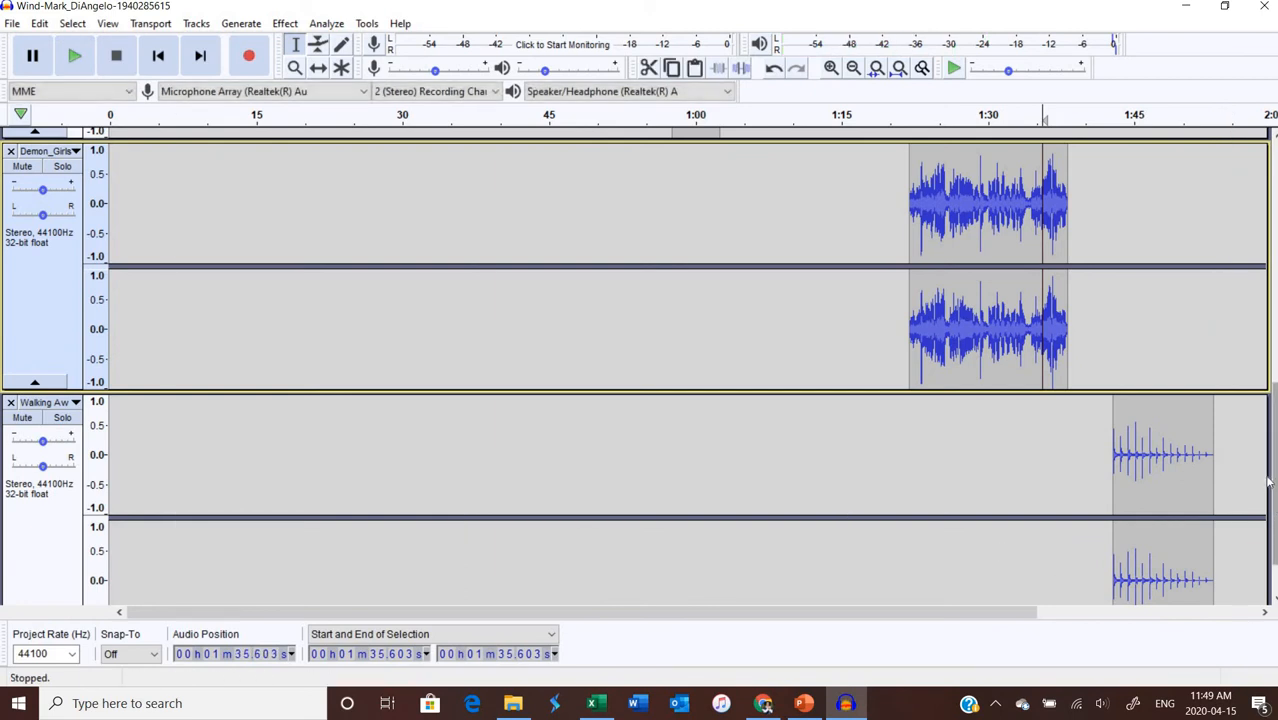
Apply Fade Out to the end of the wind track, from about 1:51.9 to 1:57.8.
{"action": "scroll", "coordinate": [1268, 483], "scroll_direction": "up", "scroll_amount": 10}
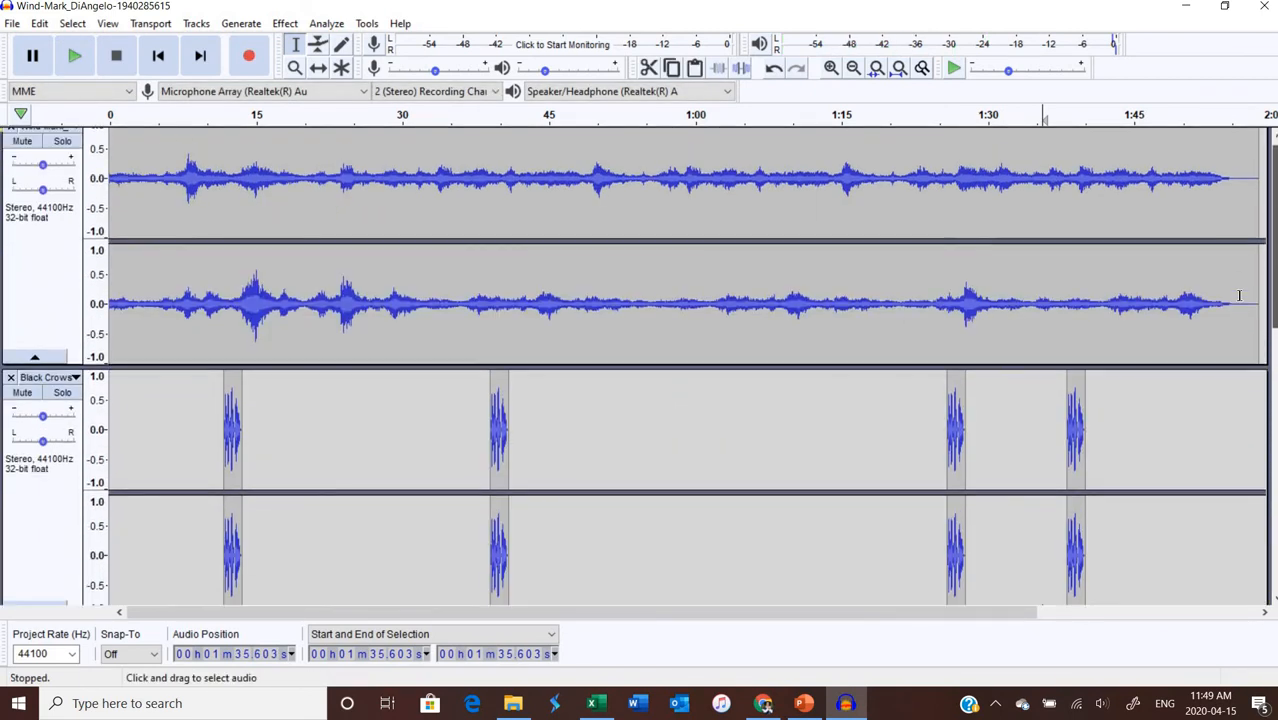
{"action": "scroll", "coordinate": [1234, 262], "scroll_direction": "up", "scroll_amount": 1}
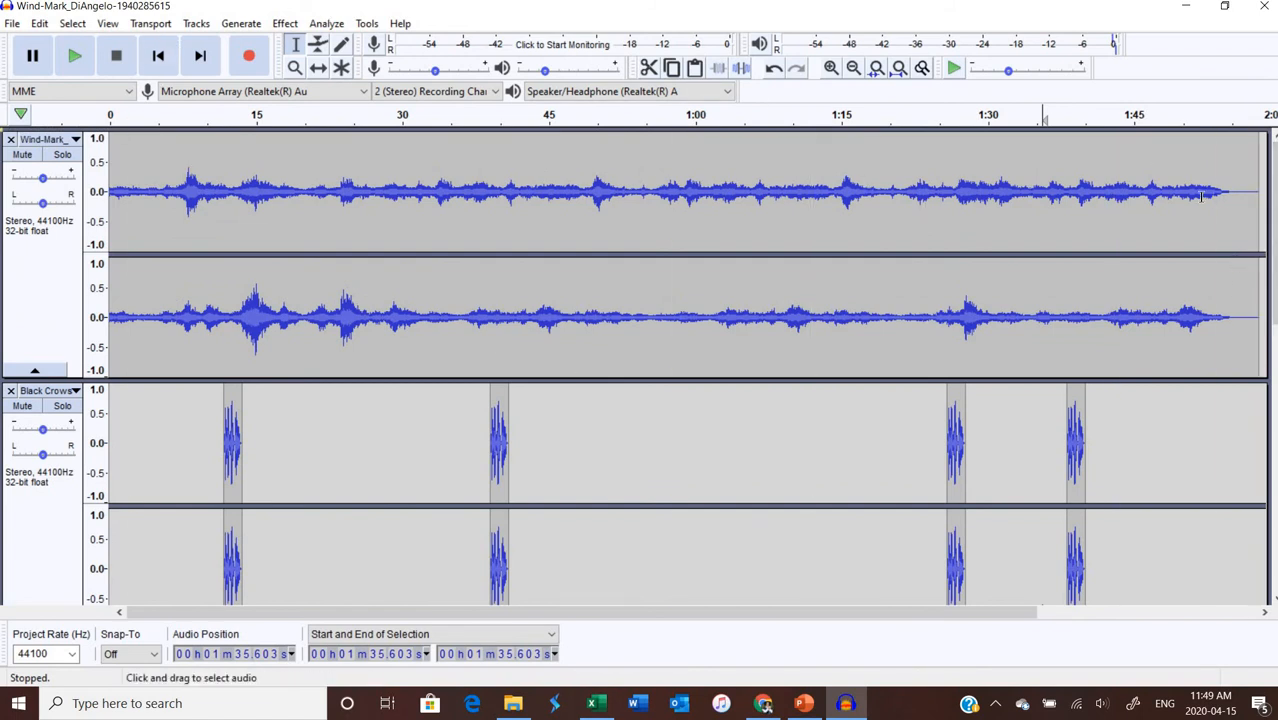
{"action": "left_click_drag", "start_coordinate": [1201, 192], "coordinate": [1250, 195]}
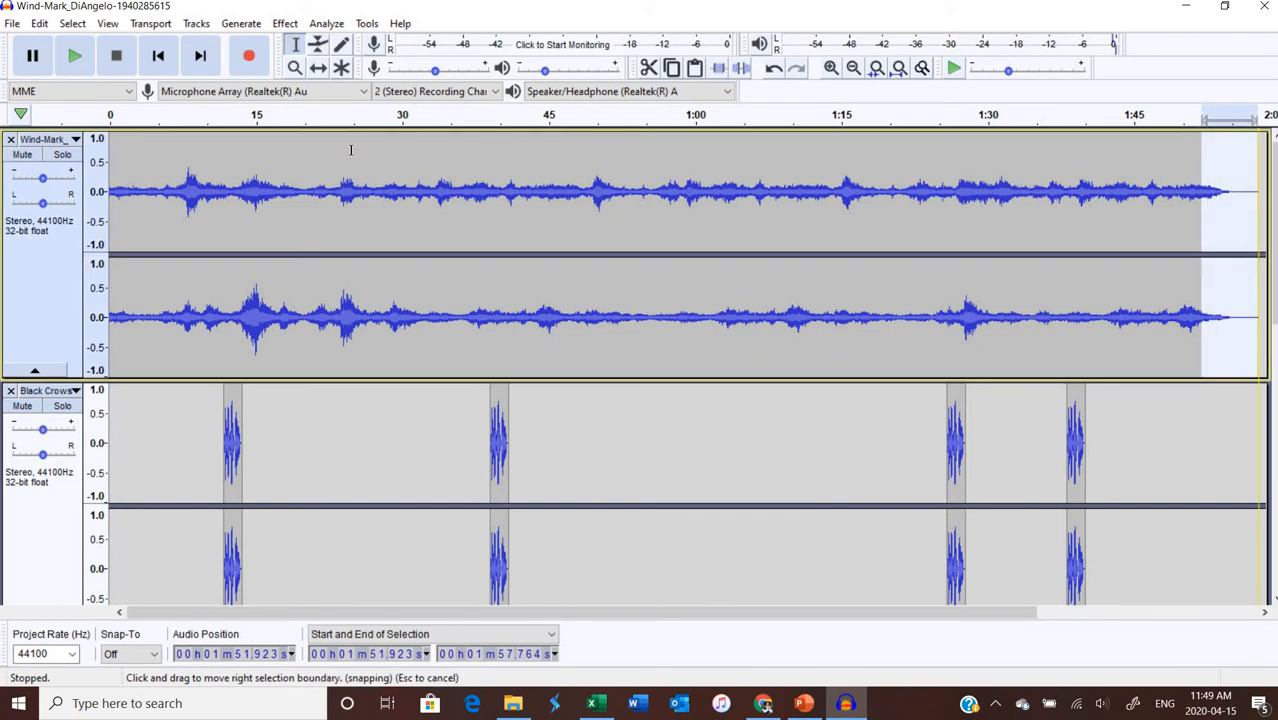
{"action": "left_click", "coordinate": [285, 23]}
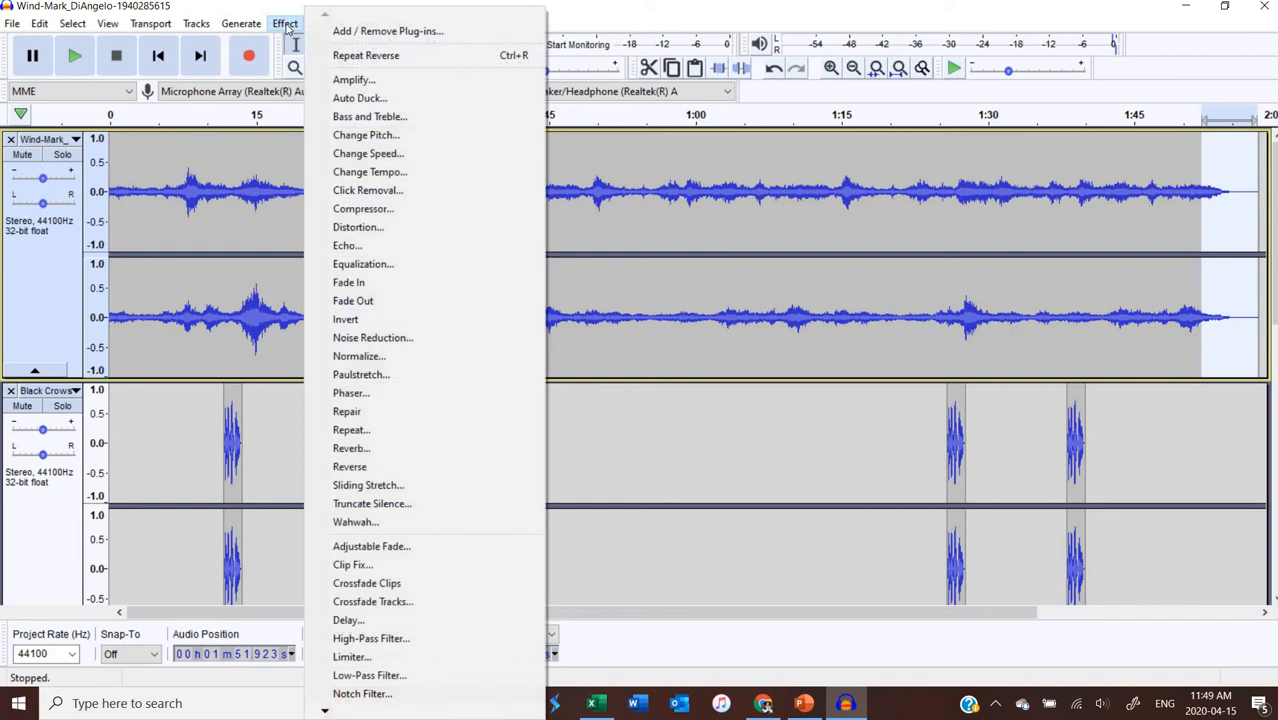
{"action": "left_click", "coordinate": [384, 300]}
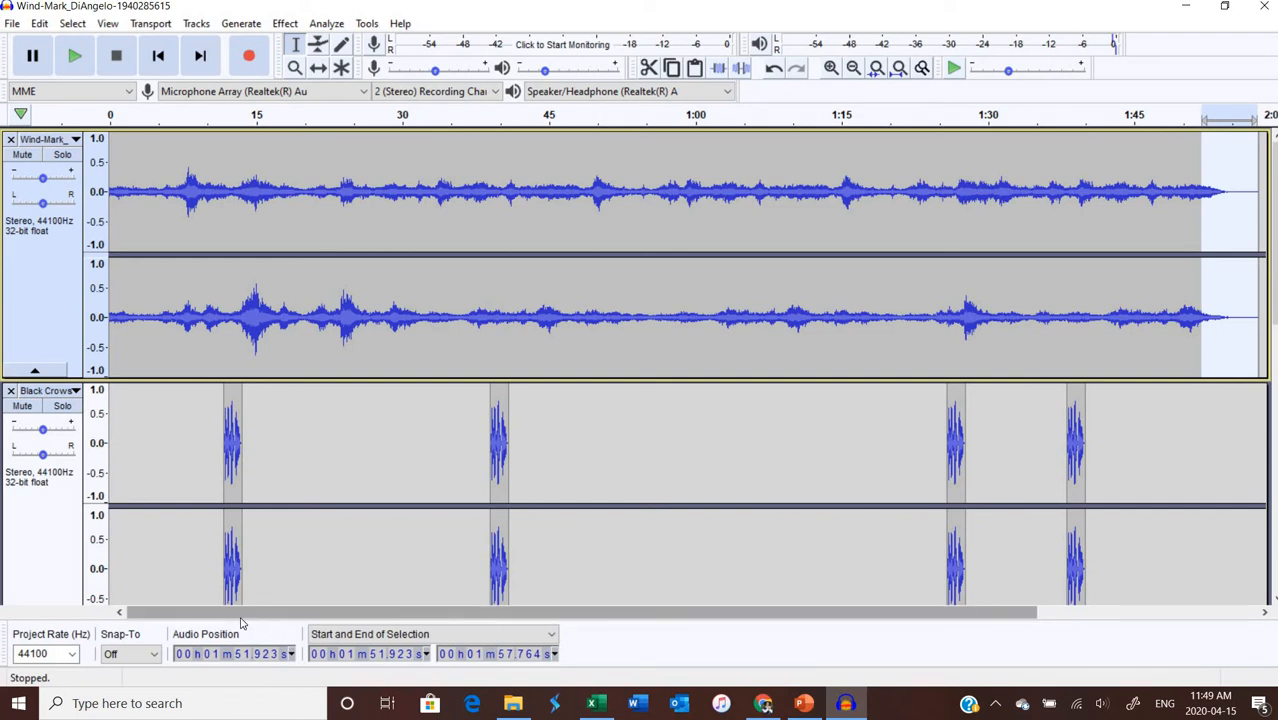
{"action": "left_click", "coordinate": [12, 23]}
{"action": "mouse_move", "coordinate": [60, 148]}
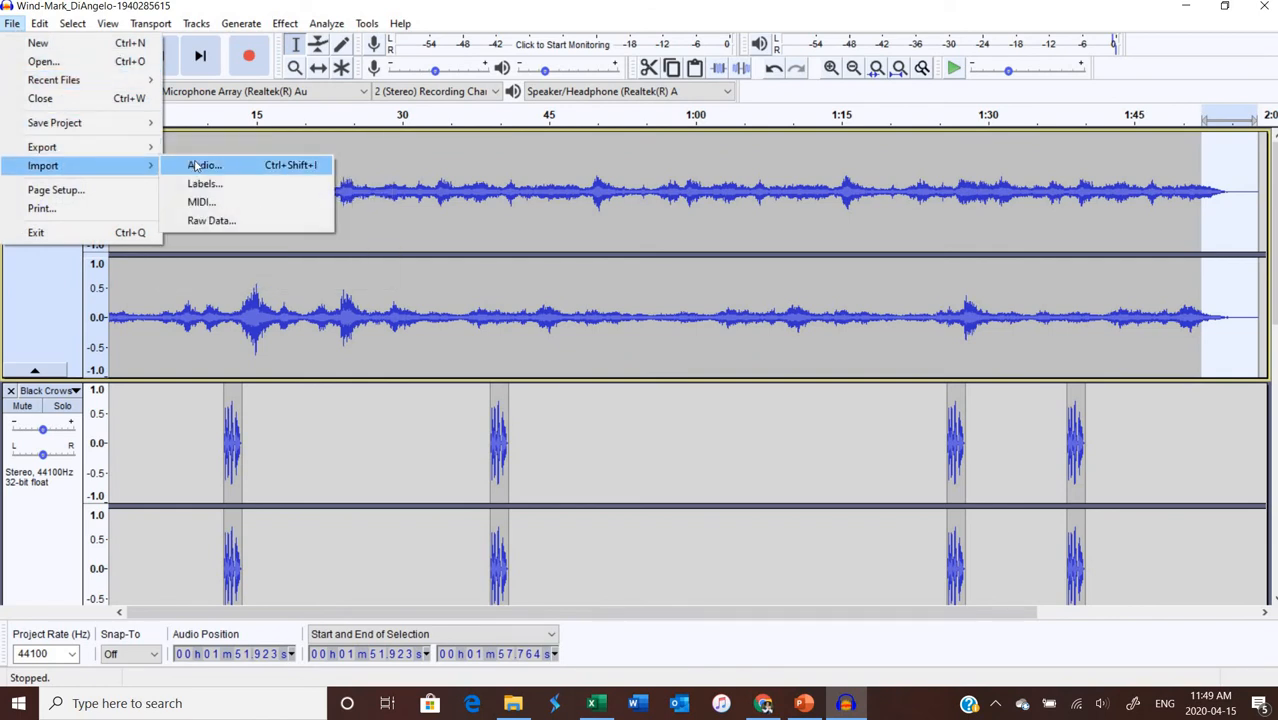
{"action": "left_click", "coordinate": [200, 165]}
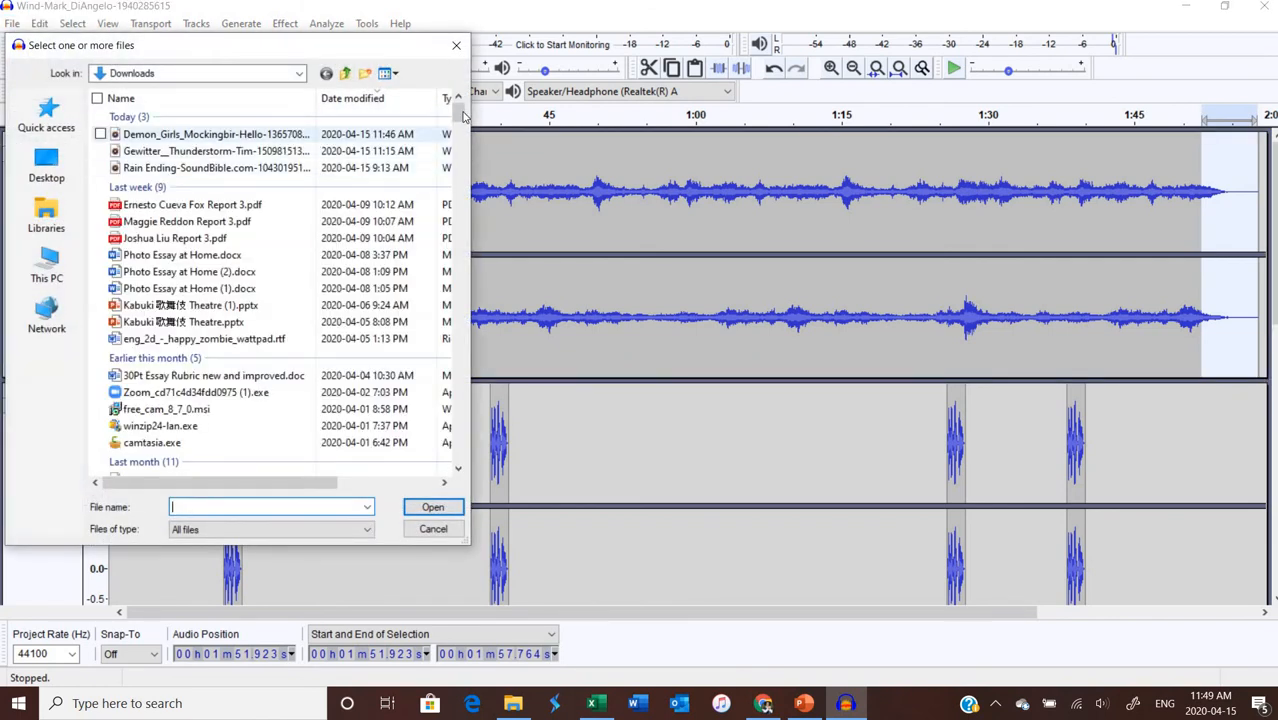
{"action": "left_click_drag", "start_coordinate": [462, 116], "coordinate": [479, 196]}
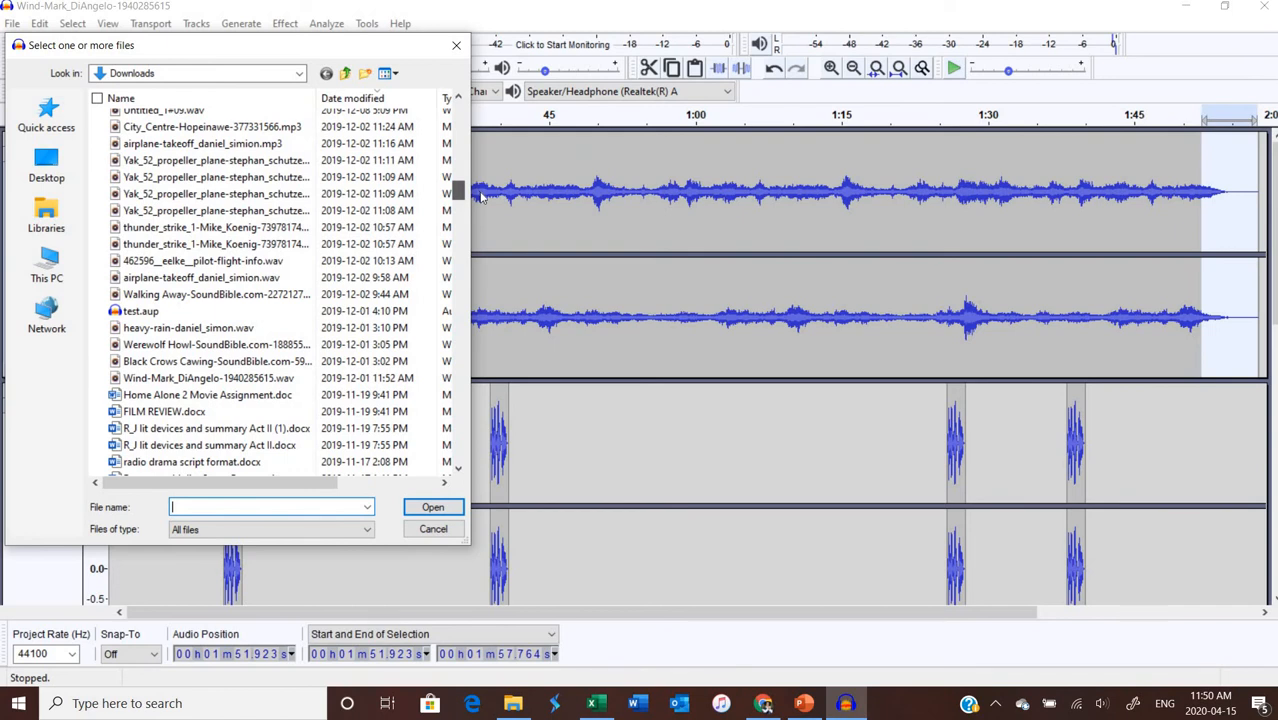
{"action": "left_click_drag", "start_coordinate": [480, 196], "coordinate": [470, 193]}
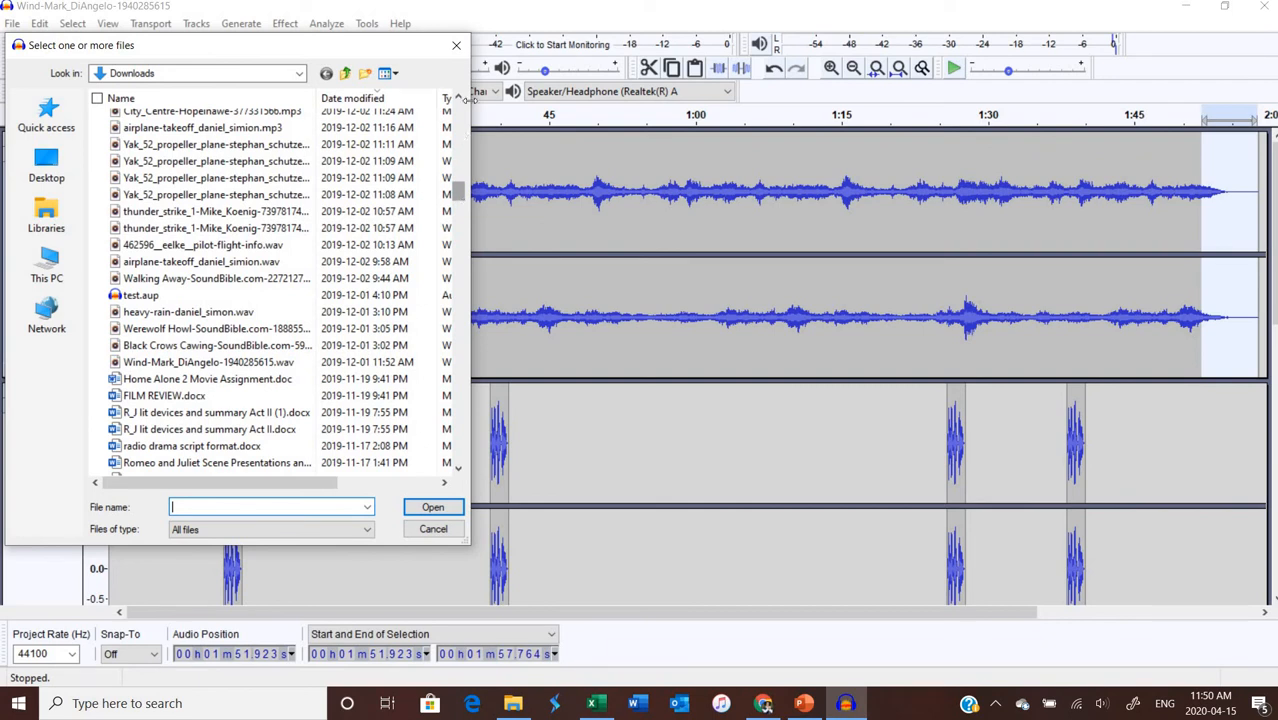
{"action": "left_click", "coordinate": [456, 46]}
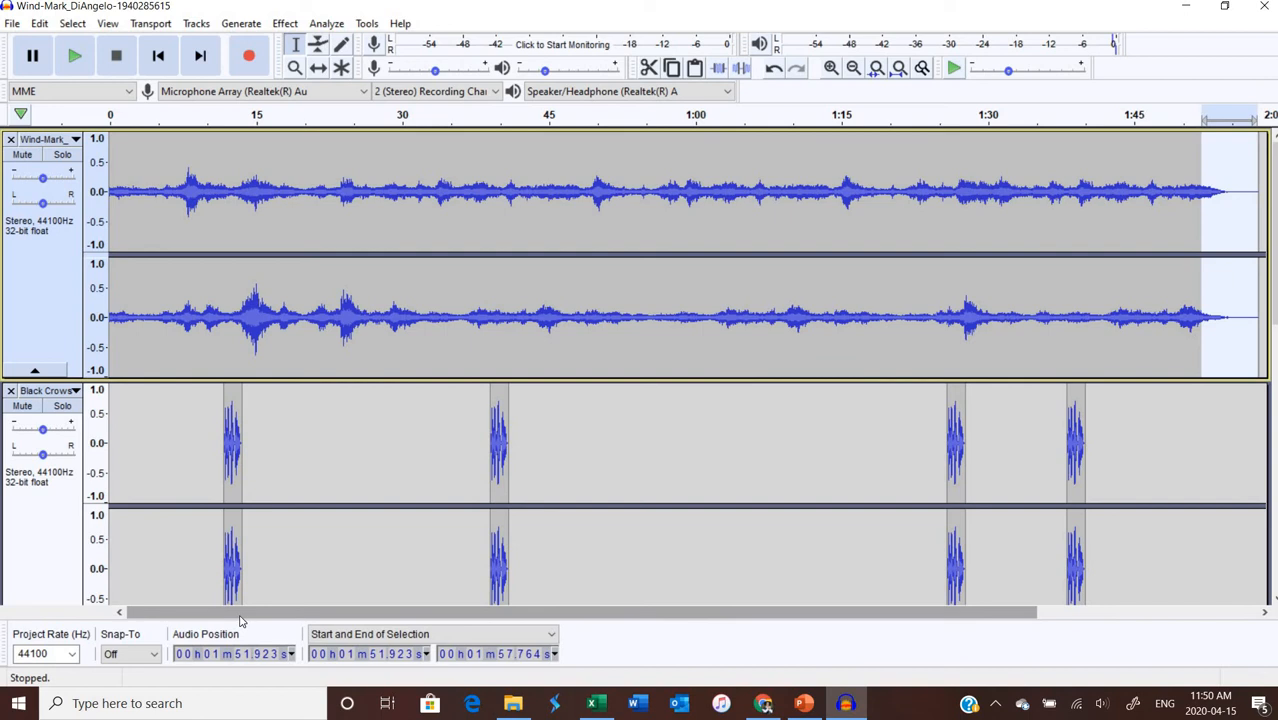
{"action": "left_click_drag", "start_coordinate": [673, 675], "coordinate": [214, 676]}
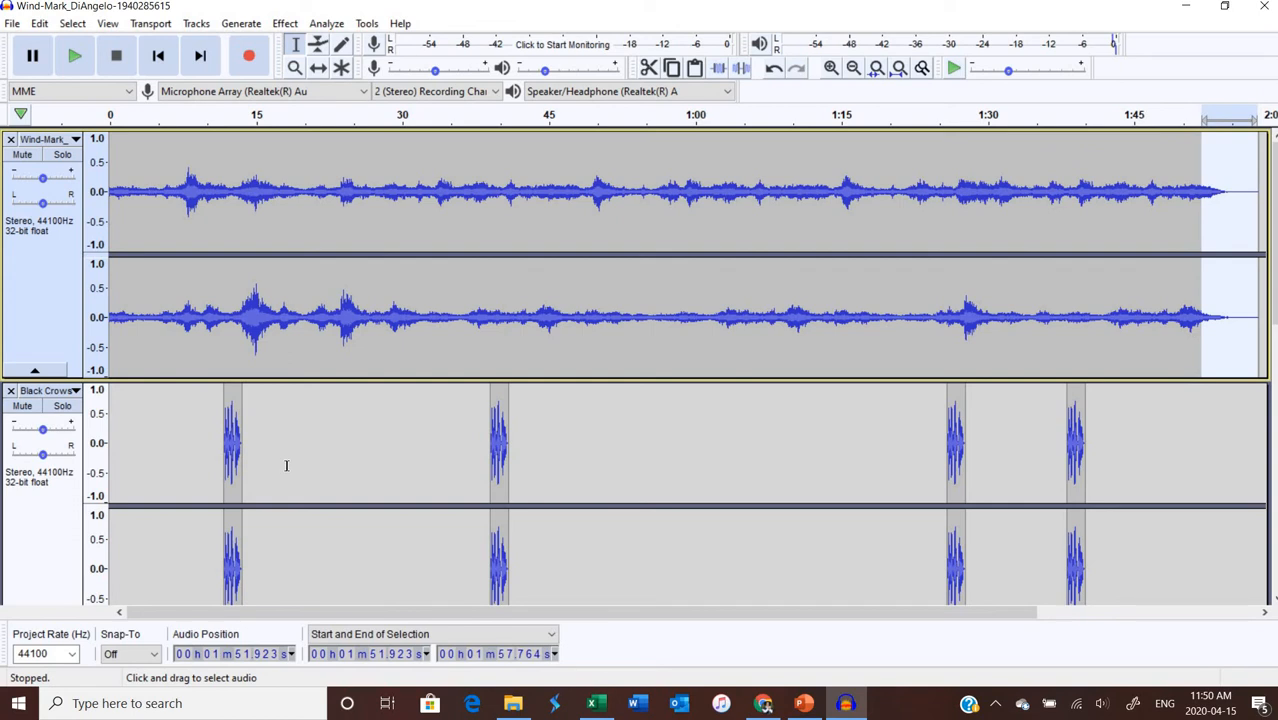
{"action": "left_click", "coordinate": [288, 478]}
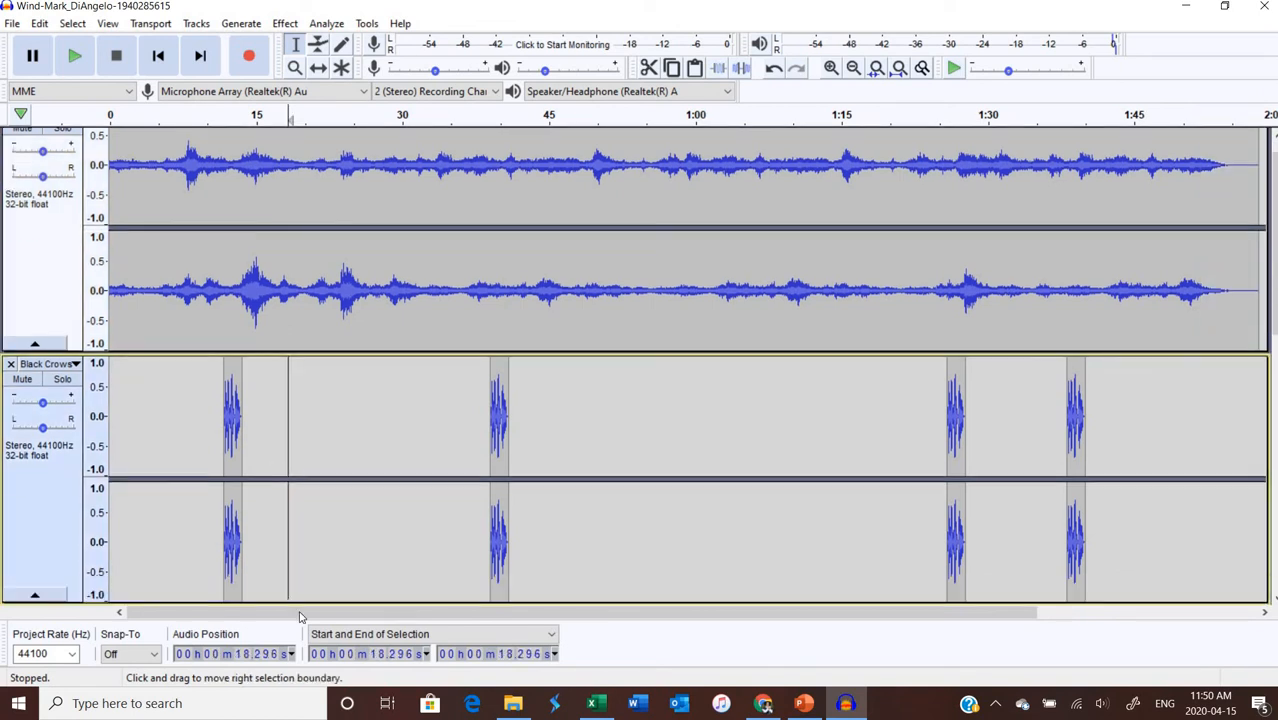
{"action": "left_click_drag", "start_coordinate": [299, 614], "coordinate": [589, 555]}
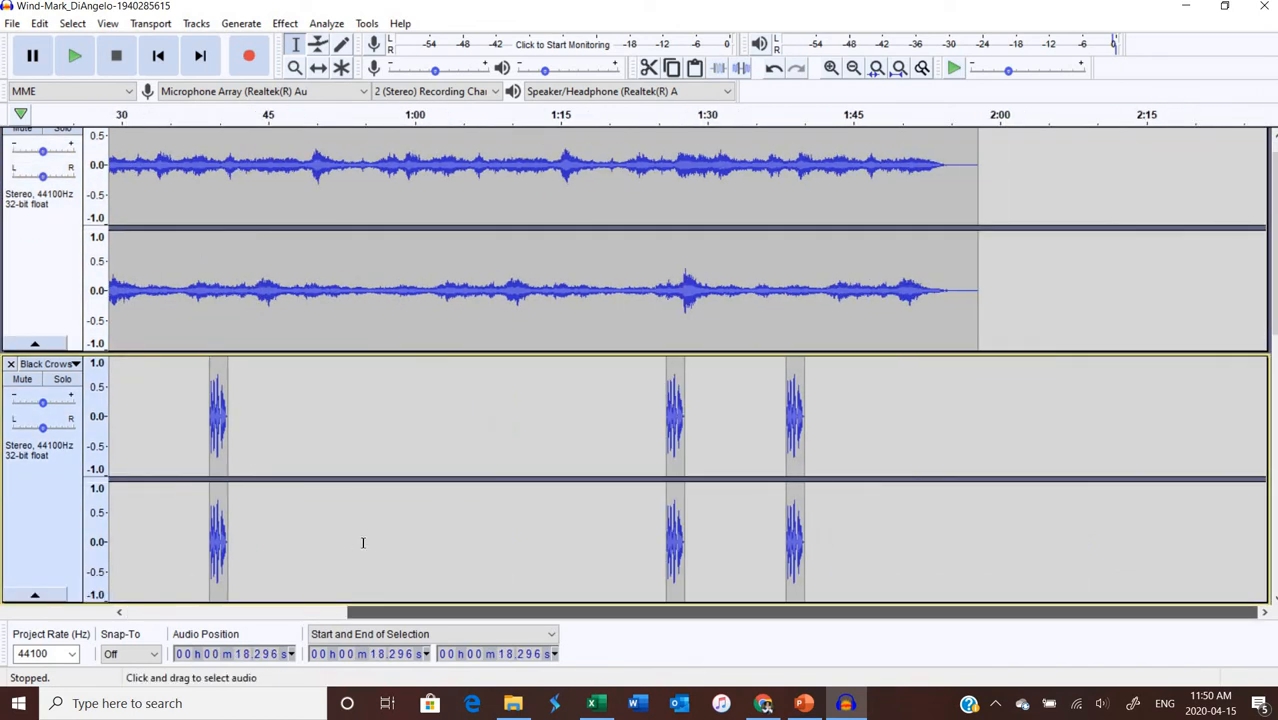
{"action": "scroll", "coordinate": [277, 531], "scroll_direction": "left", "scroll_amount": 6}
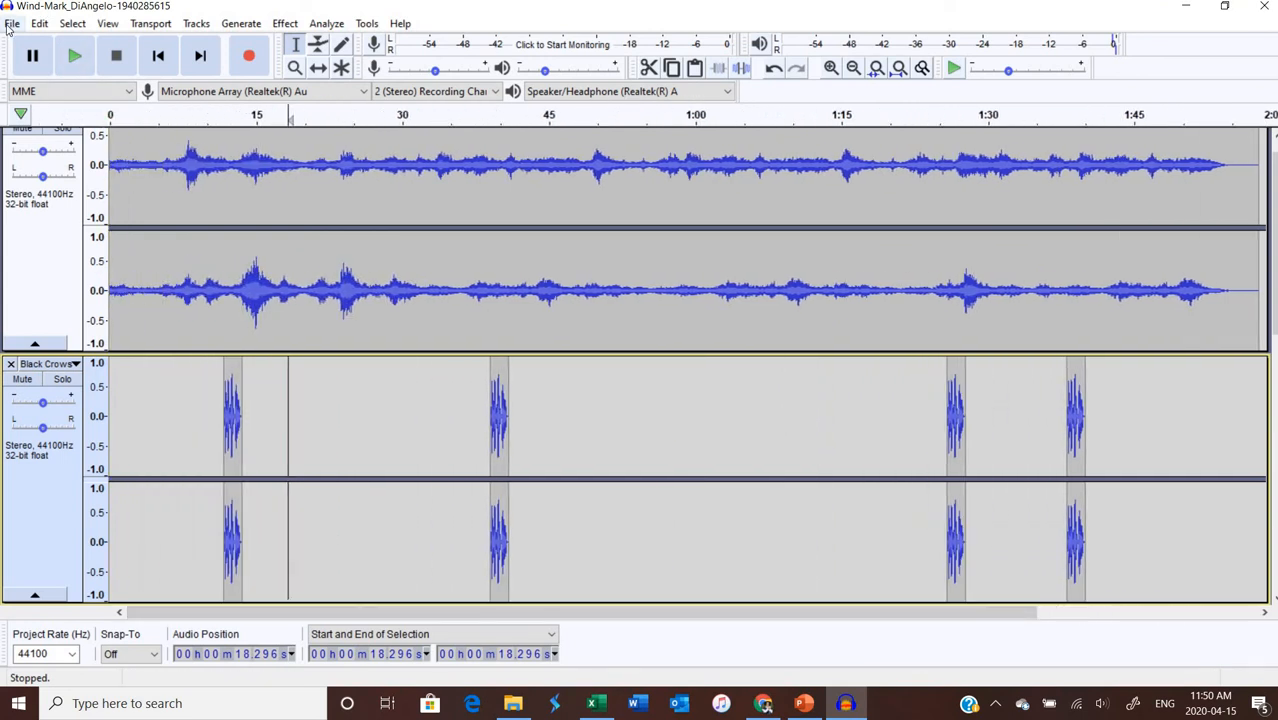
Export the mix to the Desktop as a 16-bit WAV file named "Creepy things", accepting the stereo mixdown and the existing metadata tags.
{"action": "left_click", "coordinate": [10, 24]}
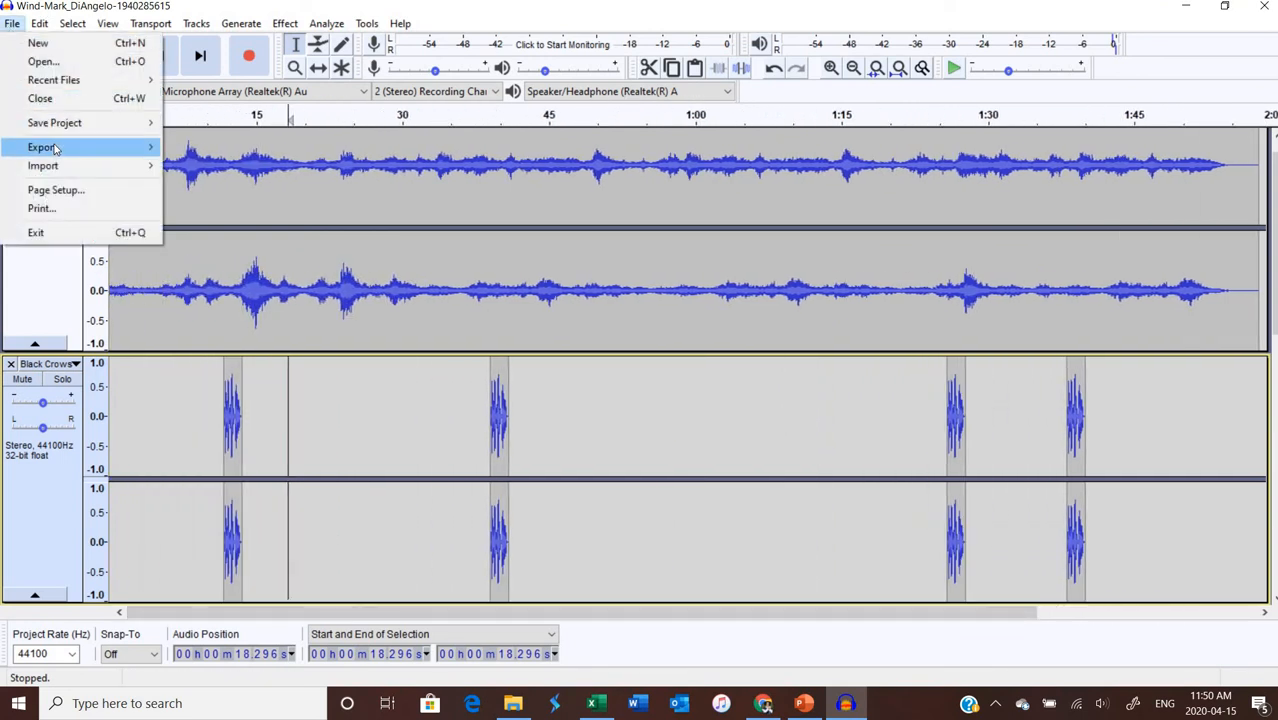
{"action": "mouse_move", "coordinate": [56, 148]}
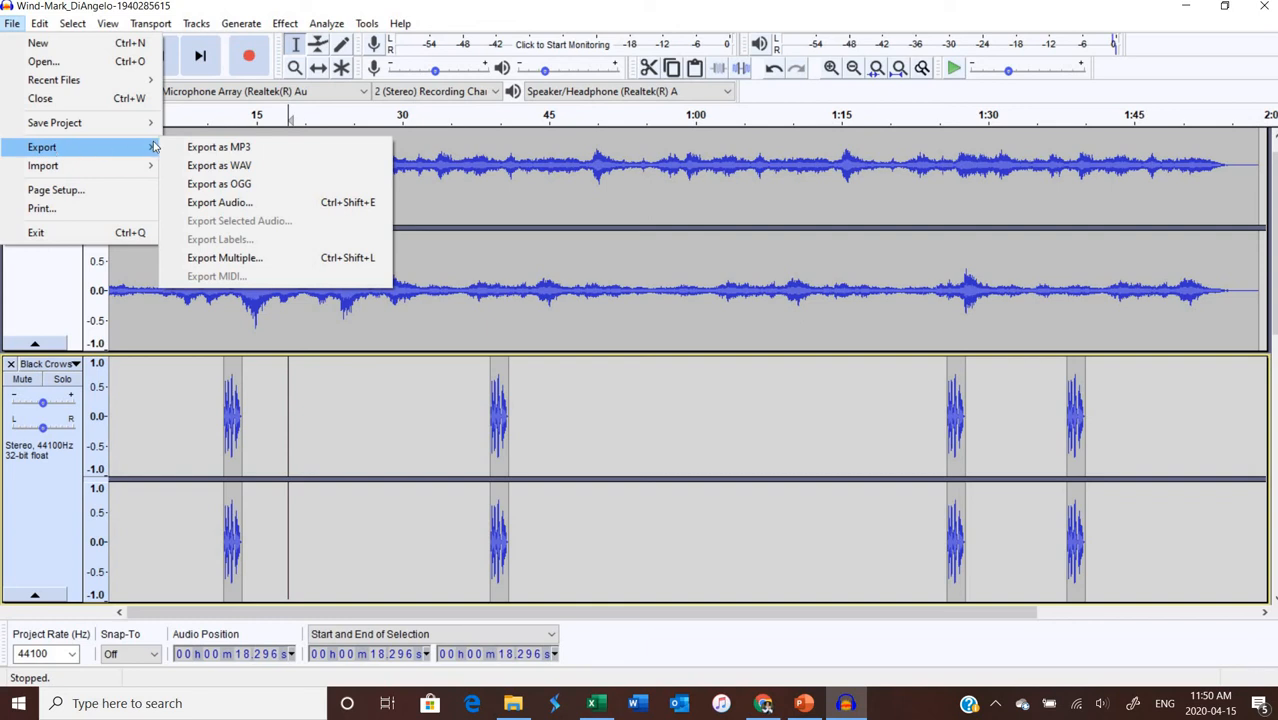
{"action": "left_click", "coordinate": [207, 166]}
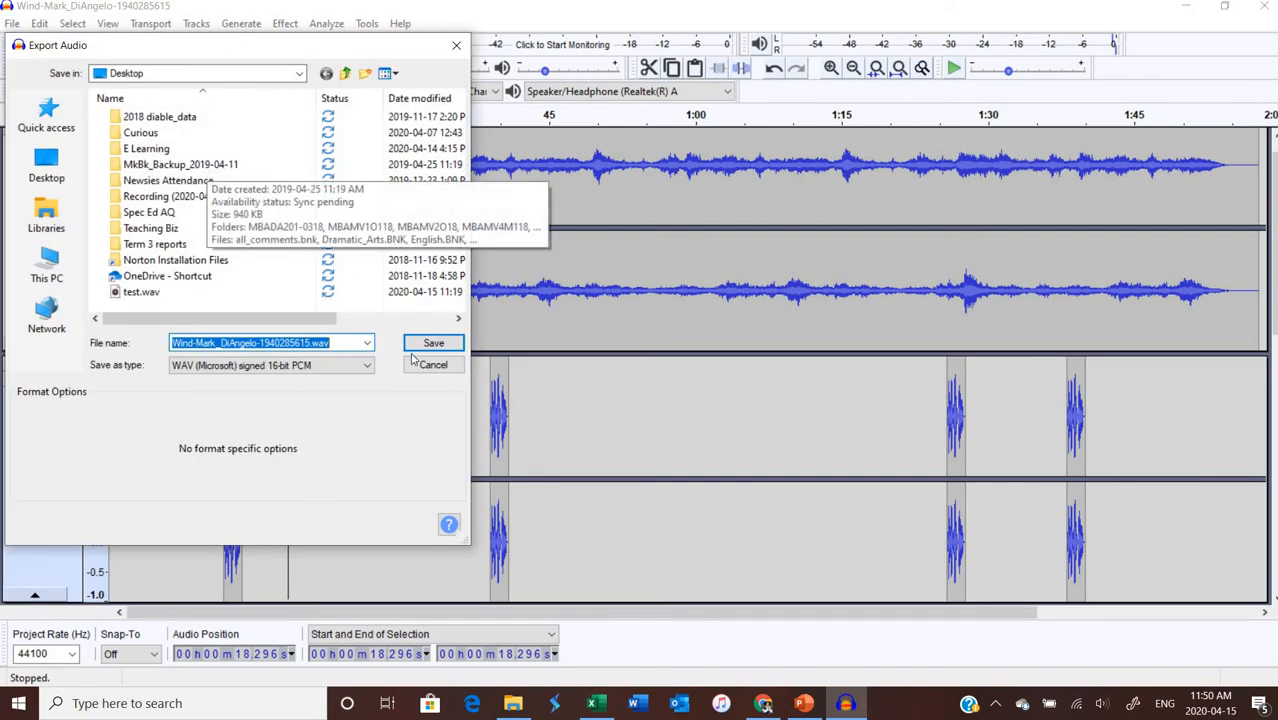
{"action": "type", "text": "Creepy things"}
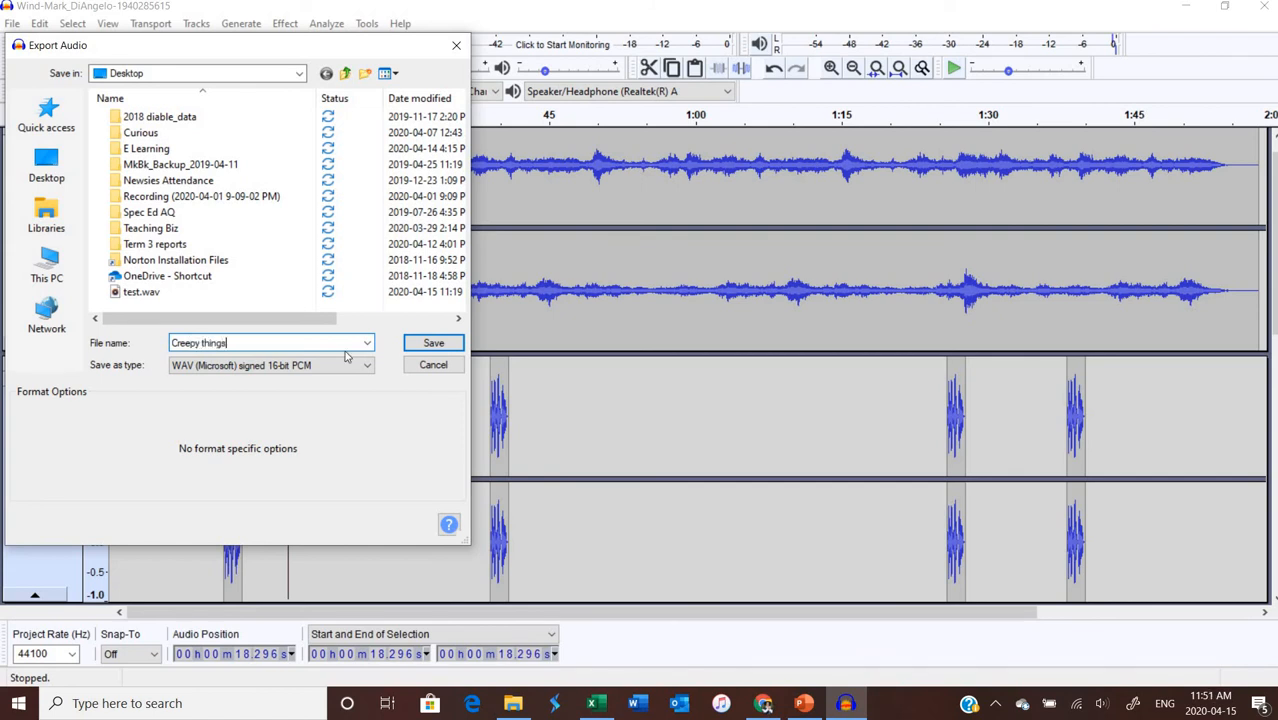
{"action": "left_click", "coordinate": [434, 345]}
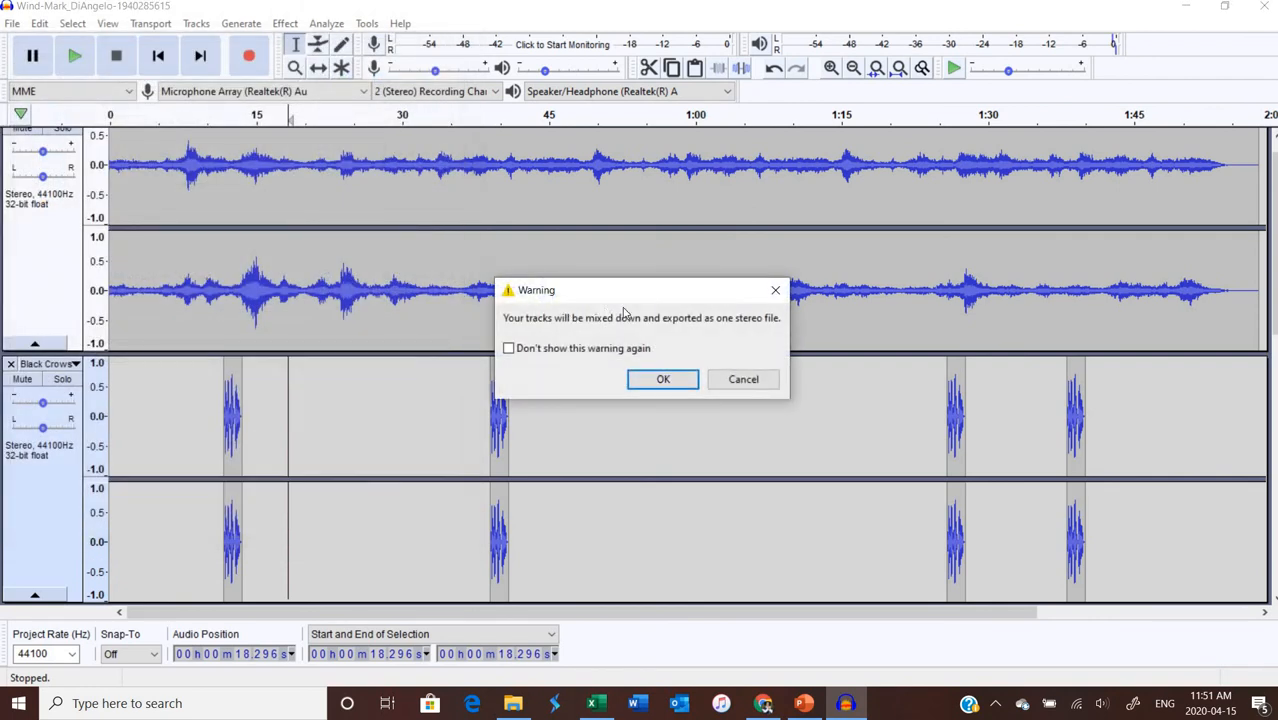
{"action": "left_click", "coordinate": [664, 381]}
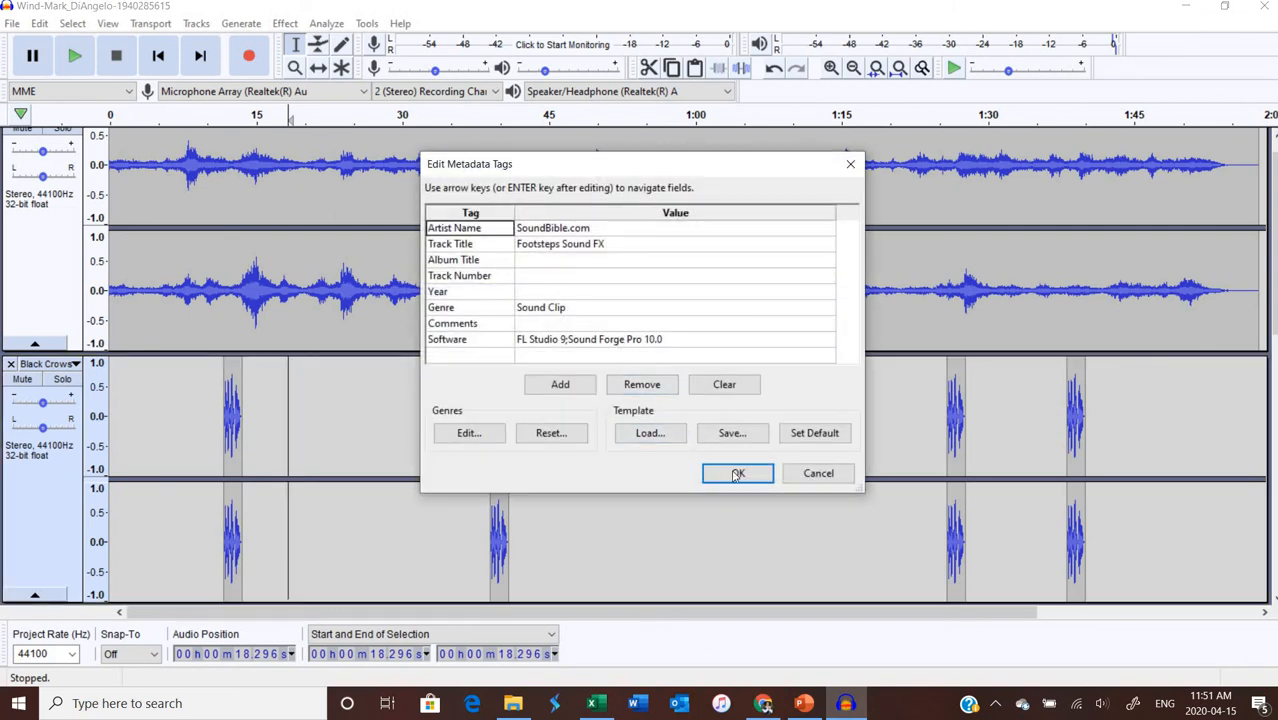
{"action": "left_click", "coordinate": [737, 474]}
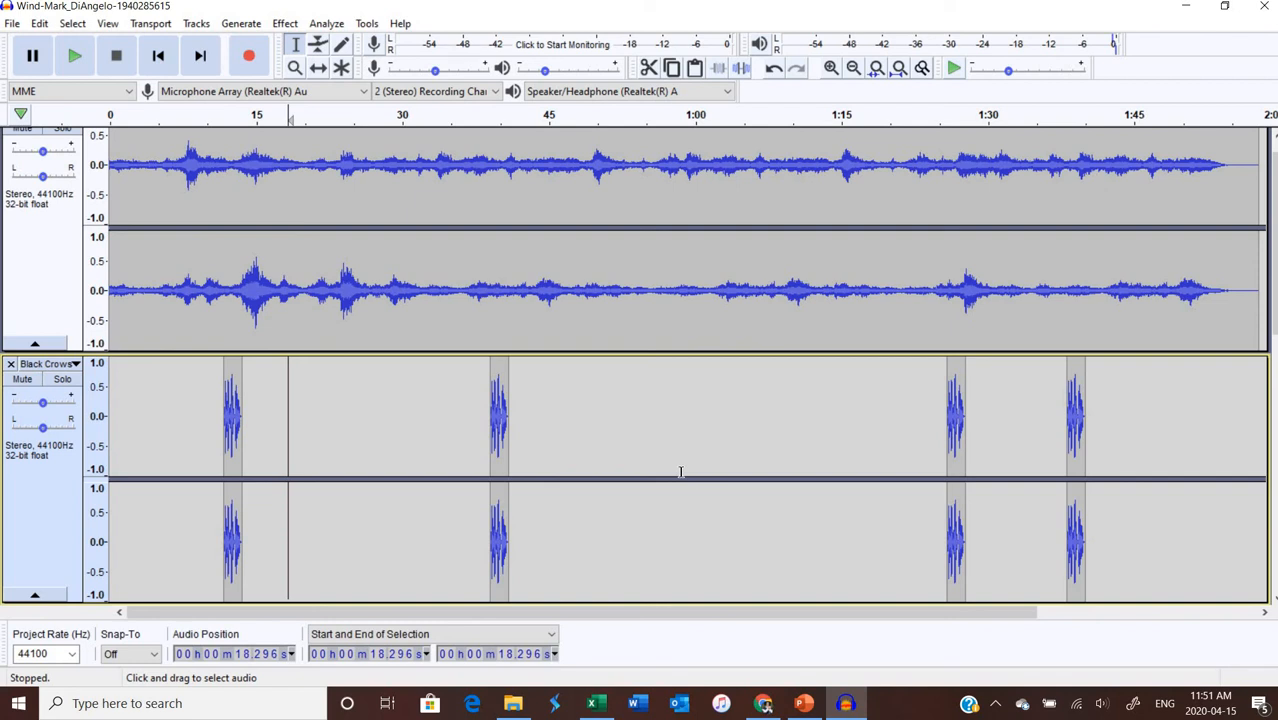
Close the project and save it on the Desktop as an Audacity project named "creepy project".
{"action": "left_click", "coordinate": [1265, 9]}
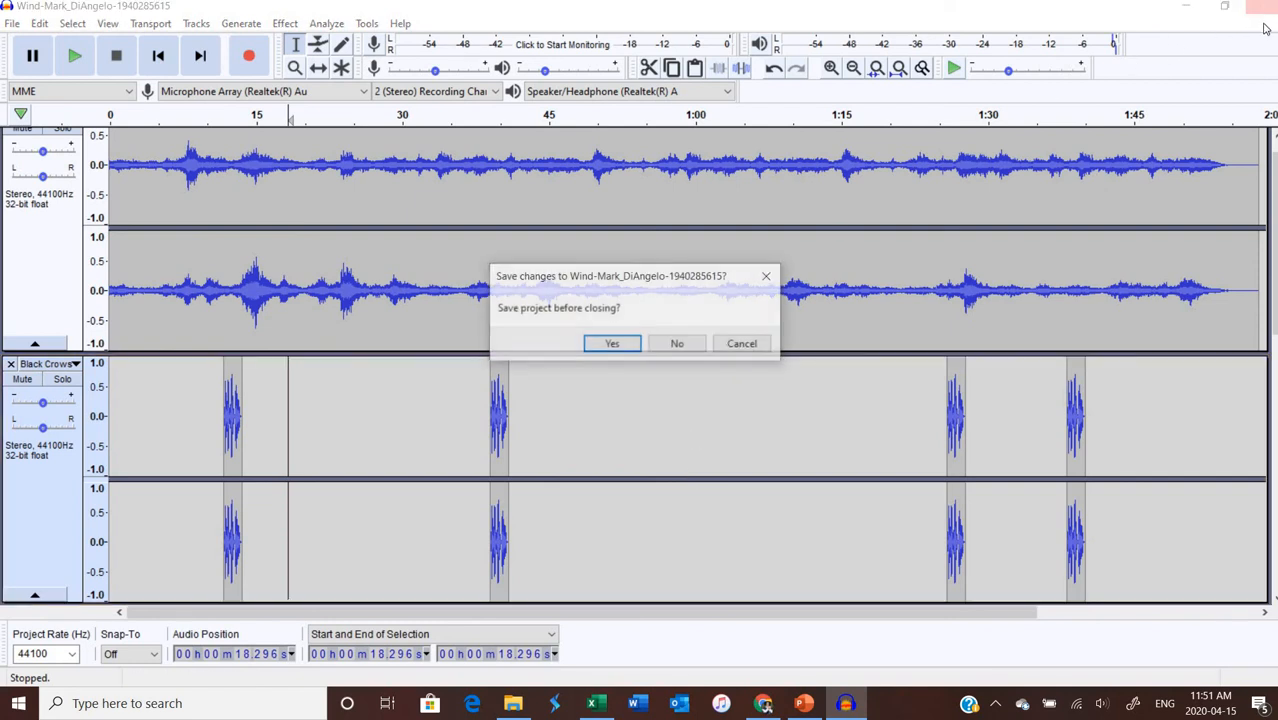
{"action": "left_click", "coordinate": [611, 345]}
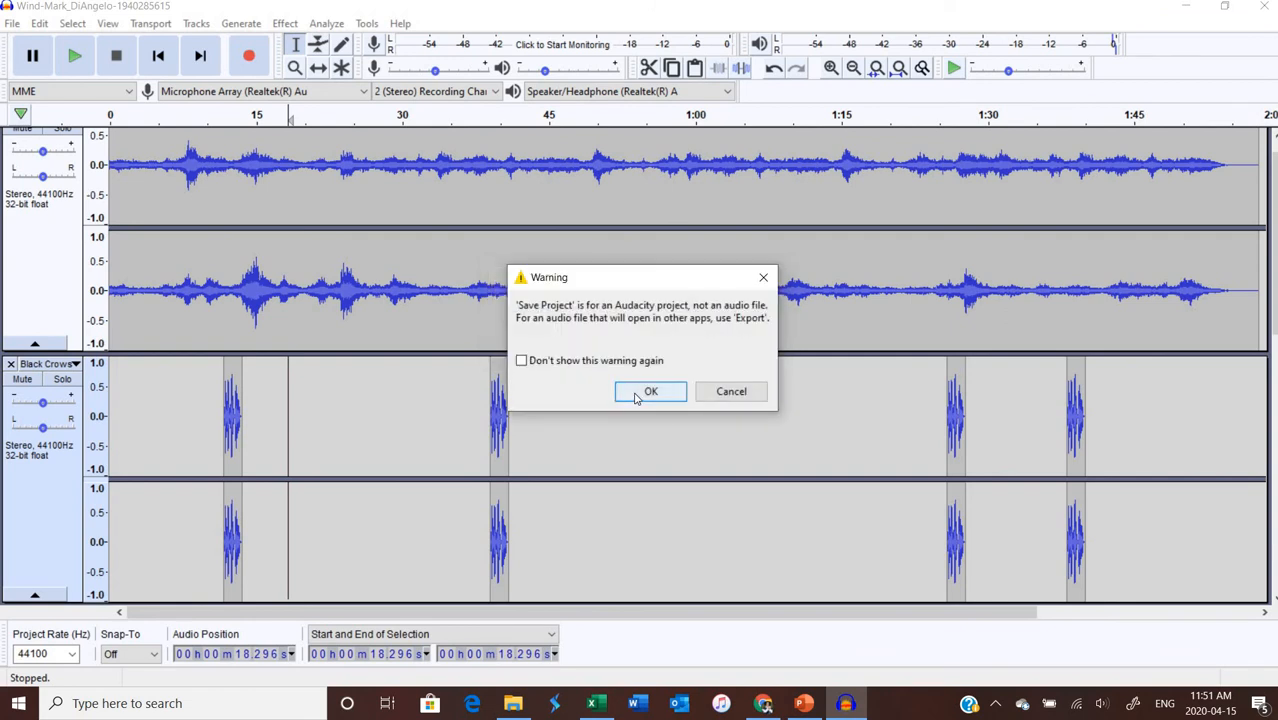
{"action": "left_click", "coordinate": [650, 391]}
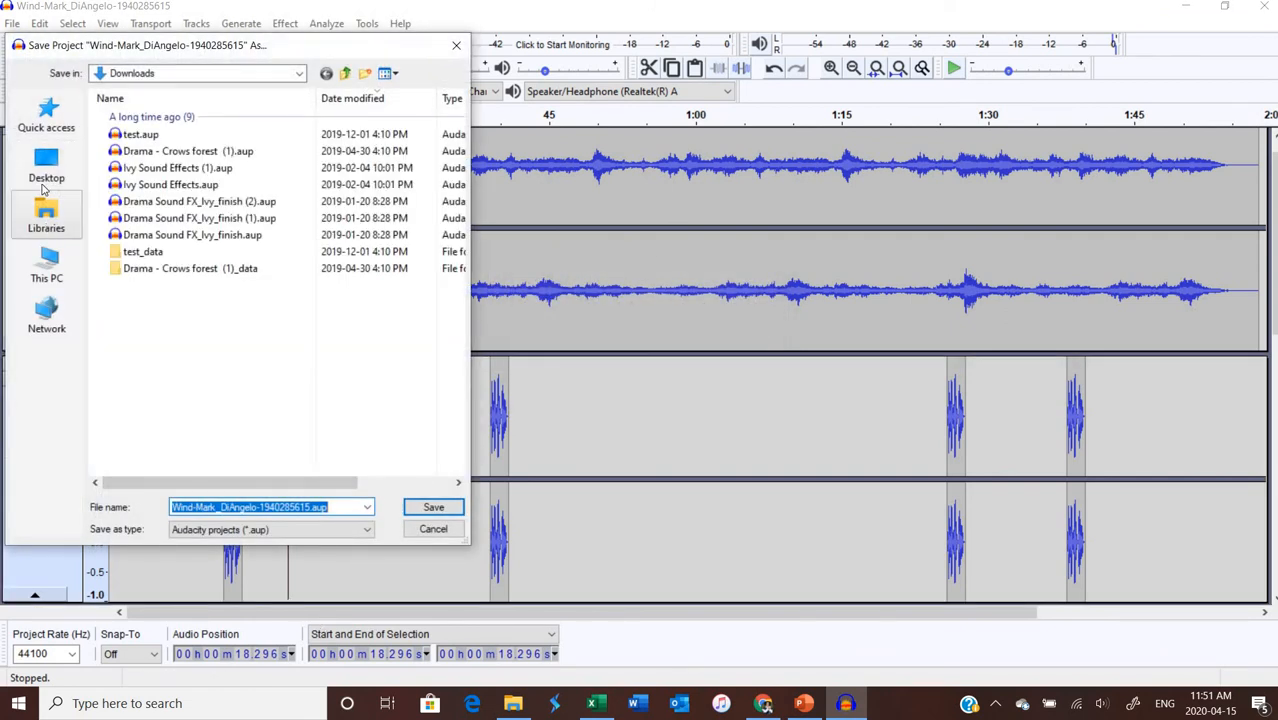
{"action": "left_click", "coordinate": [43, 174]}
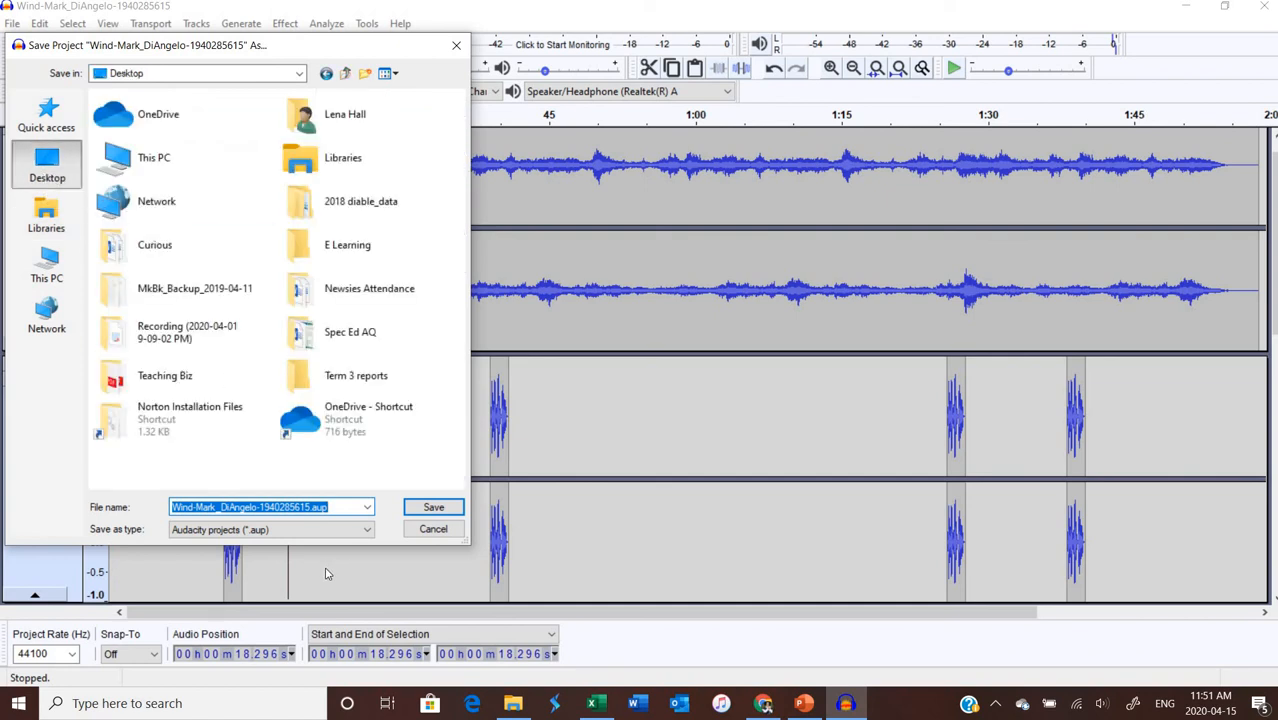
{"action": "type", "text": "creepy pr"}
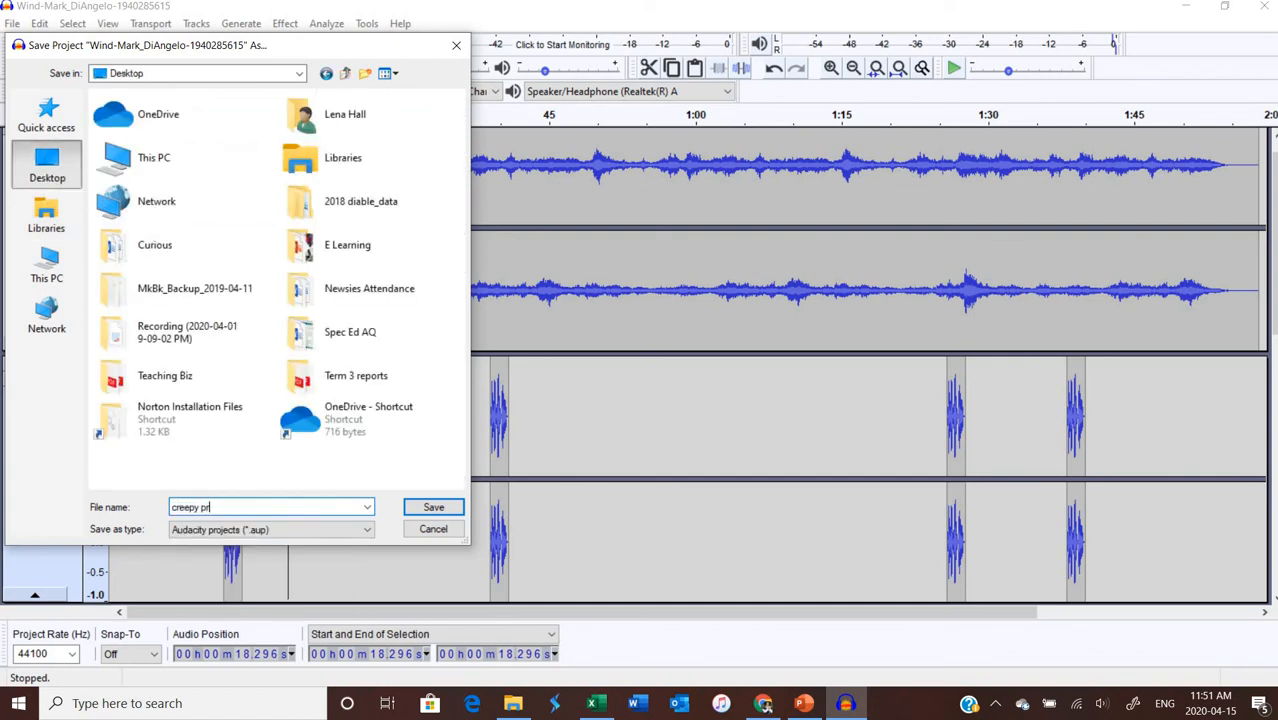
{"action": "type", "text": "oject"}
{"action": "left_click", "coordinate": [433, 507]}
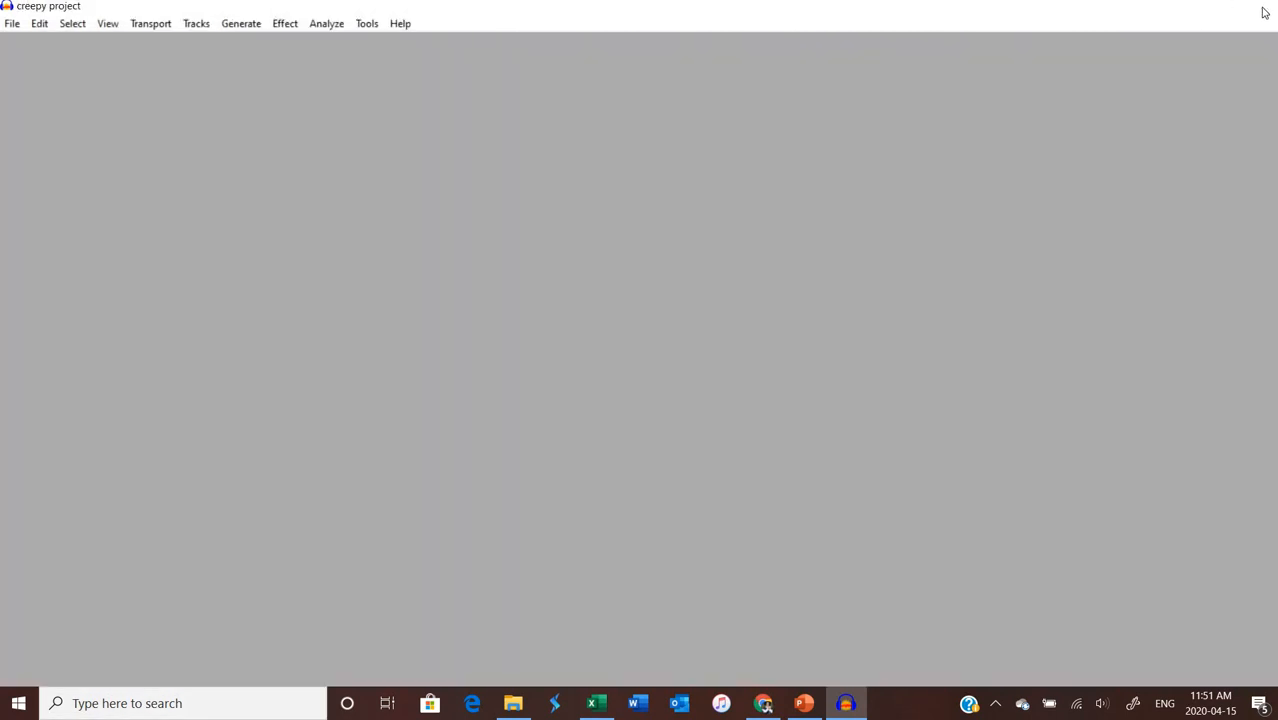
{"action": "left_click", "coordinate": [1263, 7]}
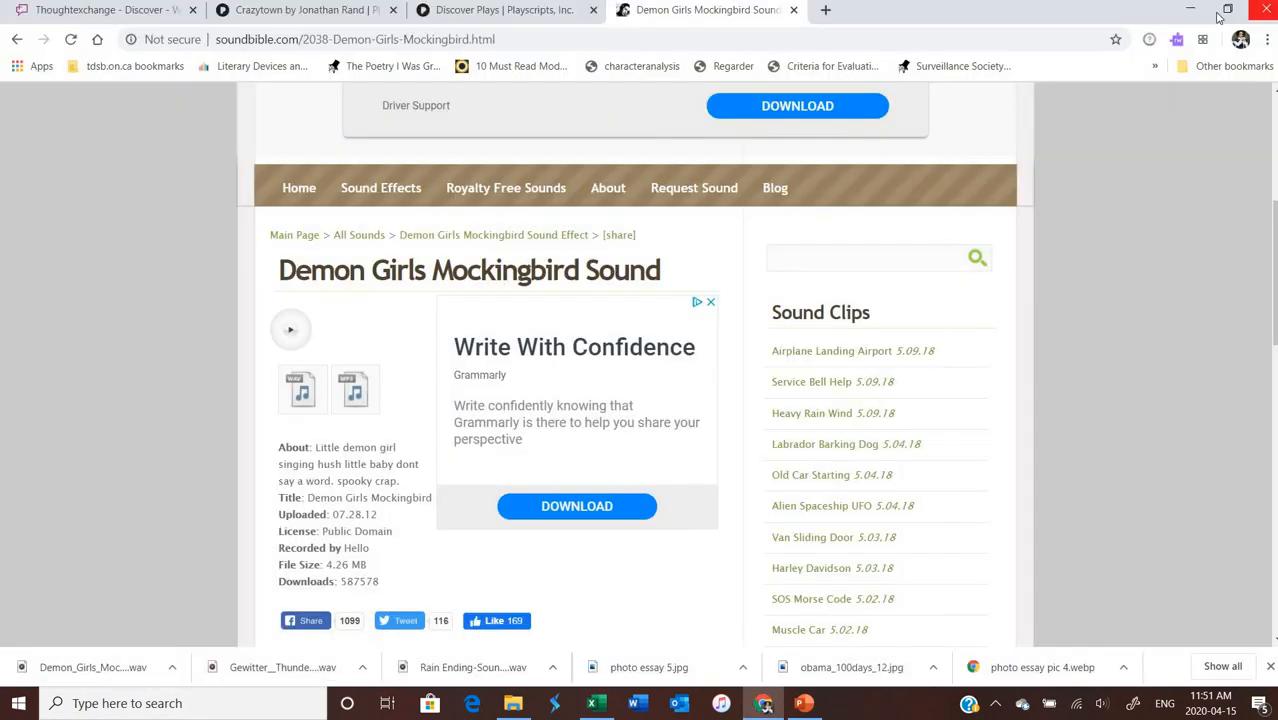
Minimize the browser, presentation and spreadsheet windows to reach the desktop.
{"action": "left_click", "coordinate": [1190, 10]}
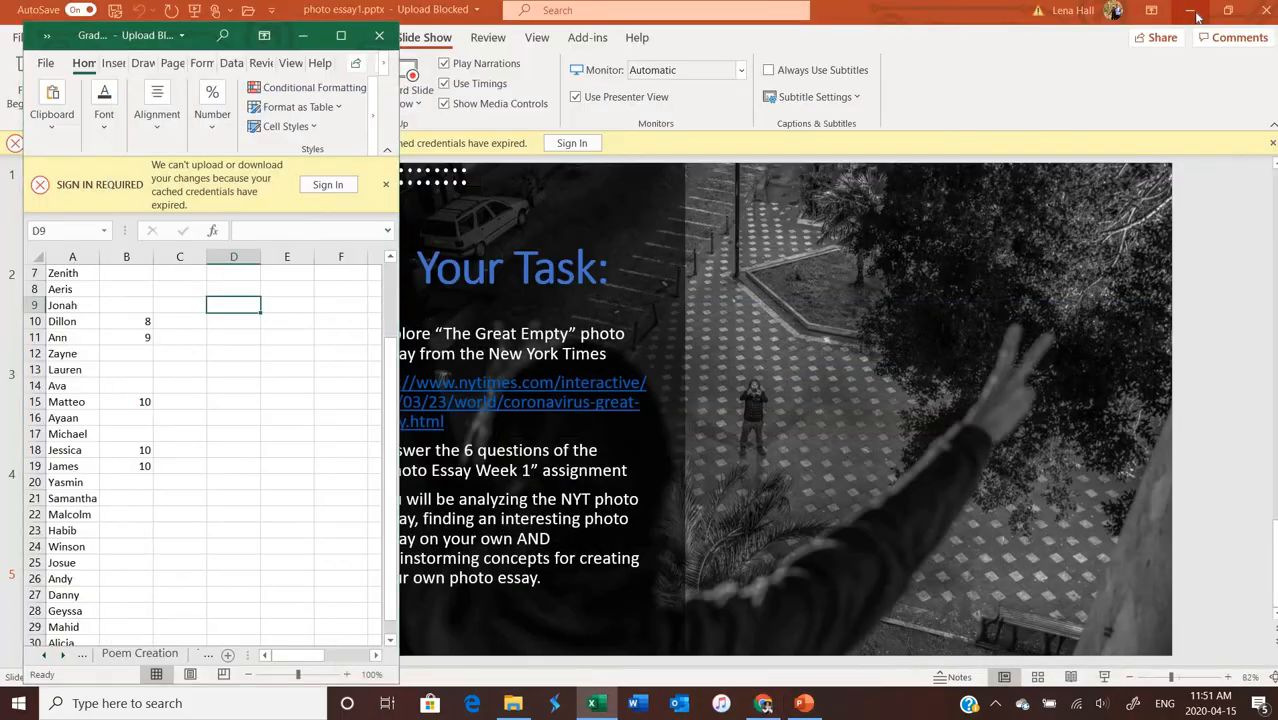
{"action": "left_click", "coordinate": [1190, 10]}
{"action": "left_click", "coordinate": [302, 36]}
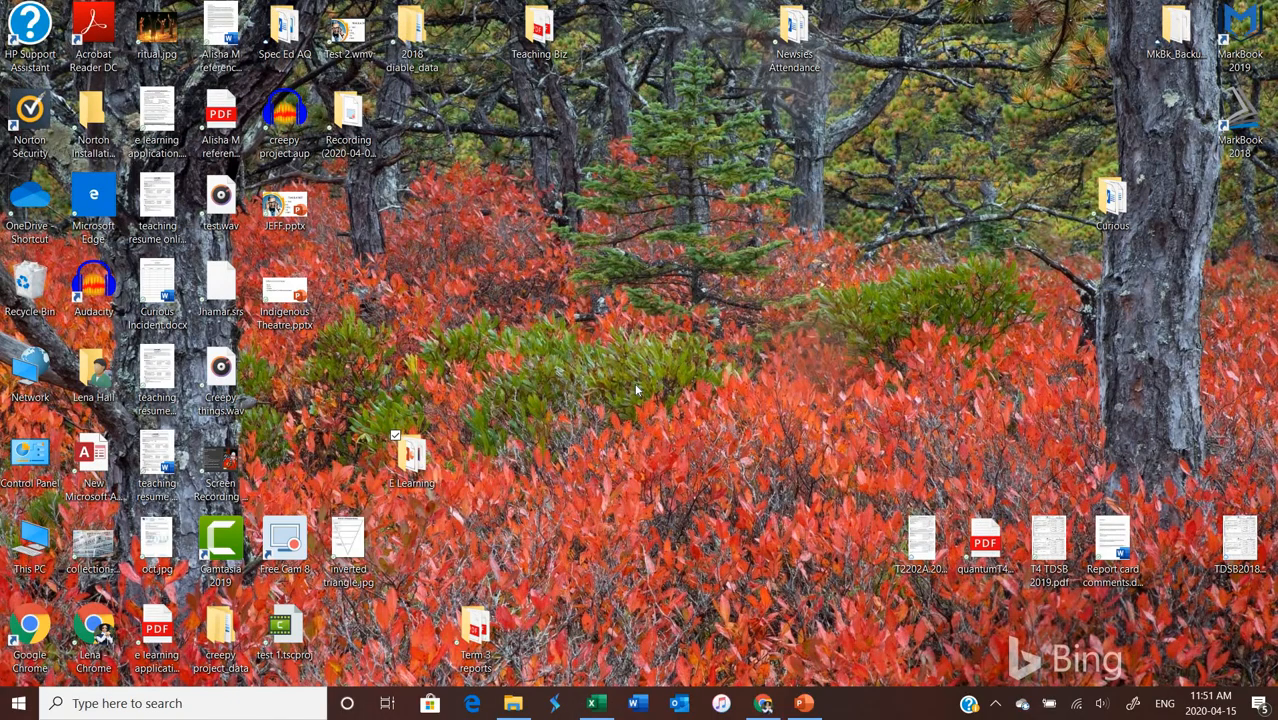
Play "Creepy things.wav" from the desktop in Groove Music, dismissing the identity check and raising the system volume, and pause at about 1:06.
{"action": "left_click", "coordinate": [222, 372]}
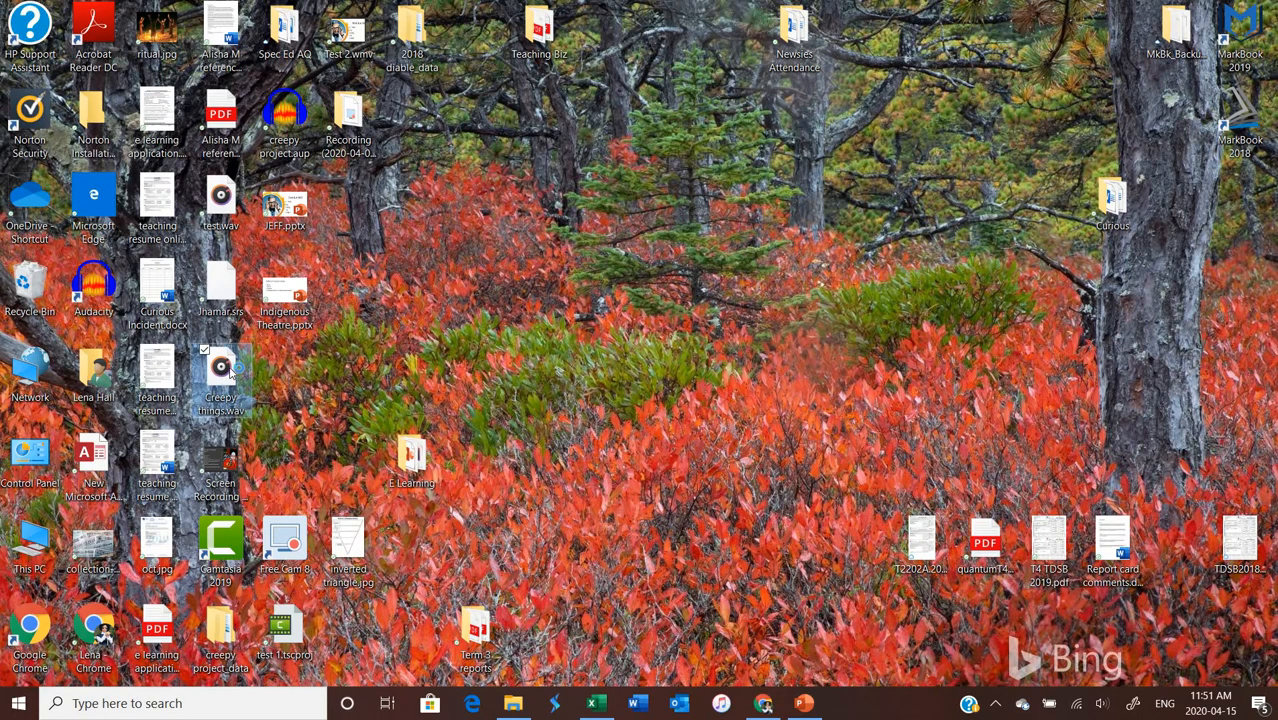
{"action": "double_click", "coordinate": [230, 373]}
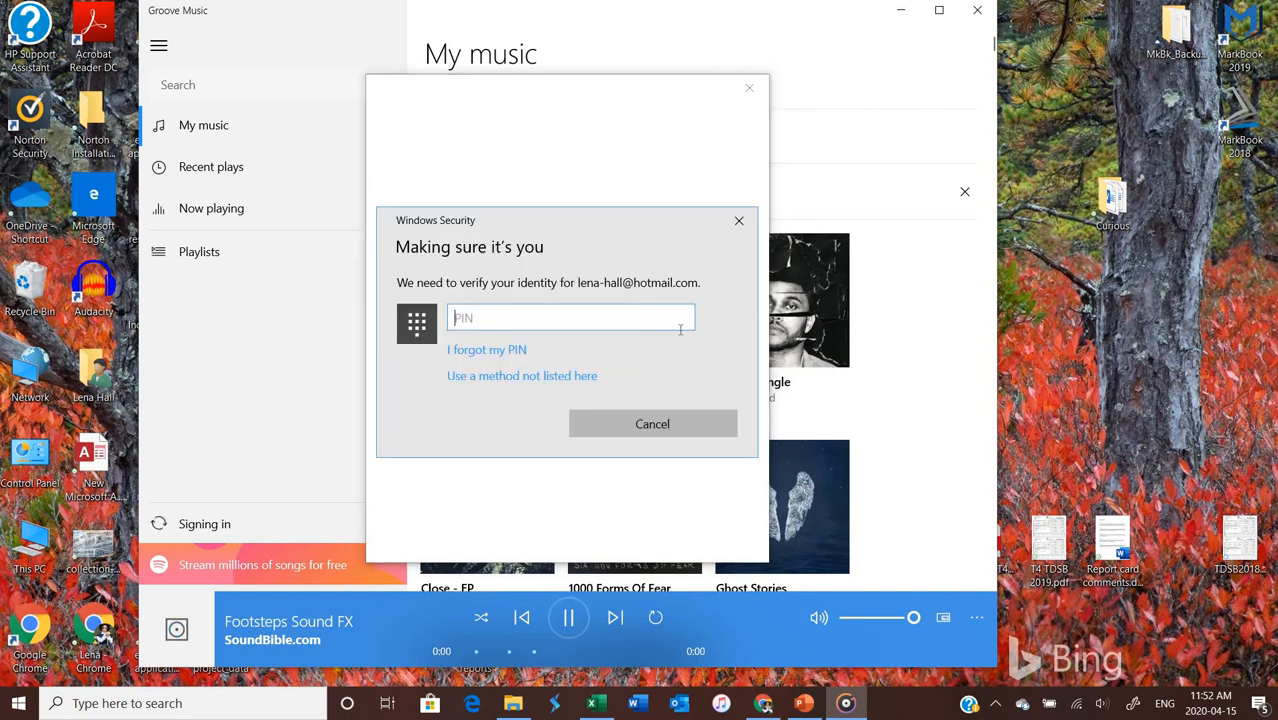
{"action": "left_click", "coordinate": [741, 222]}
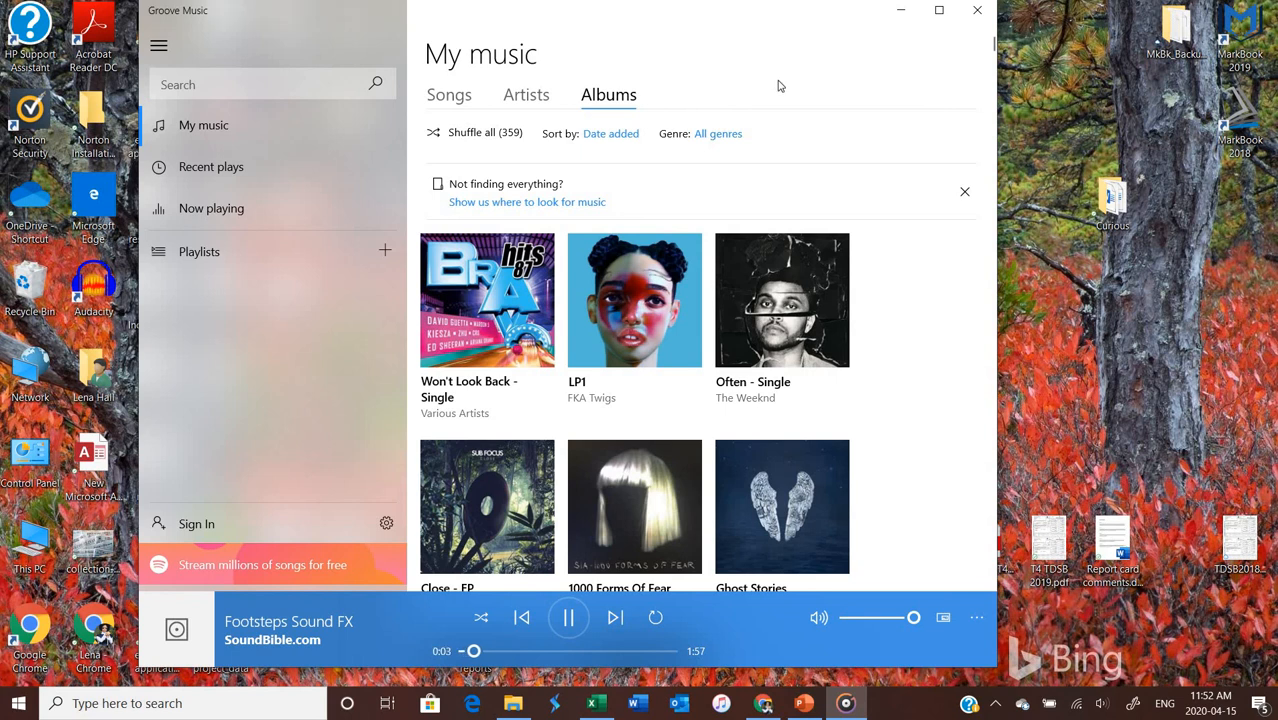
{"action": "key", "text": "XF86AudioRaiseVolume"}
{"action": "key", "text": "XF86AudioRaiseVolume"}
{"action": "key", "text": "XF86AudioRaiseVolume"}
{"action": "key", "text": "XF86AudioRaiseVolume"}
{"action": "left_click", "coordinate": [569, 618]}
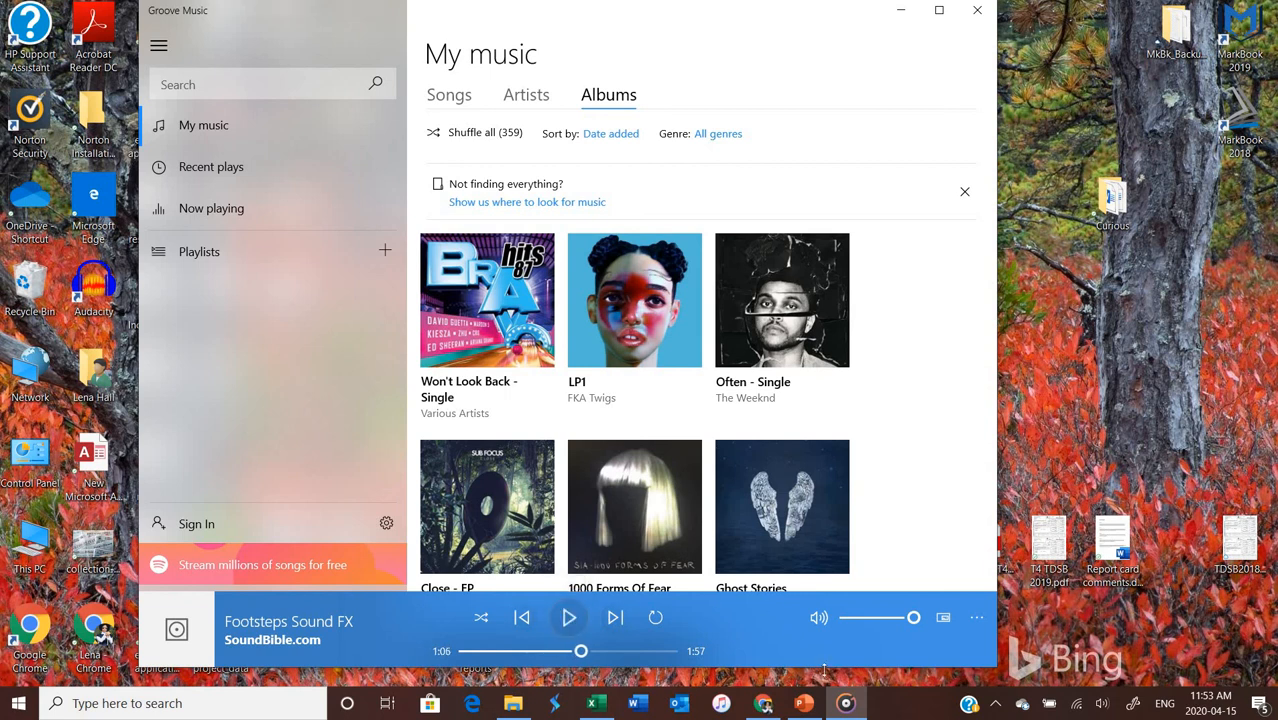